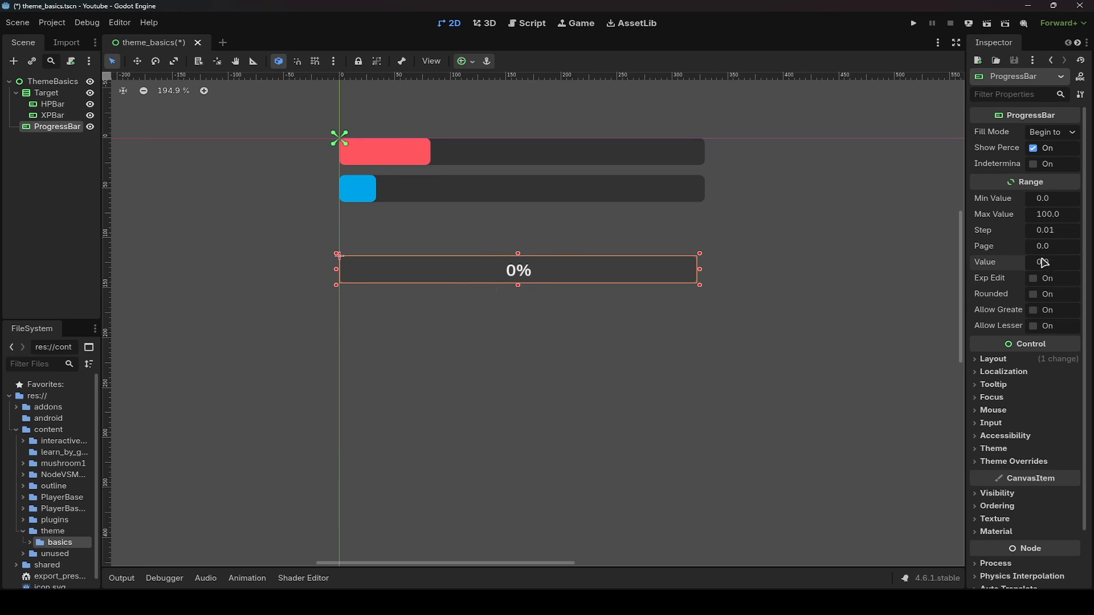
# - Set the progress bar's value to about 21.08 and turn off Show Percentage
pyautogui.moveTo(1043, 262); pyautogui.dragTo(1055, 263)
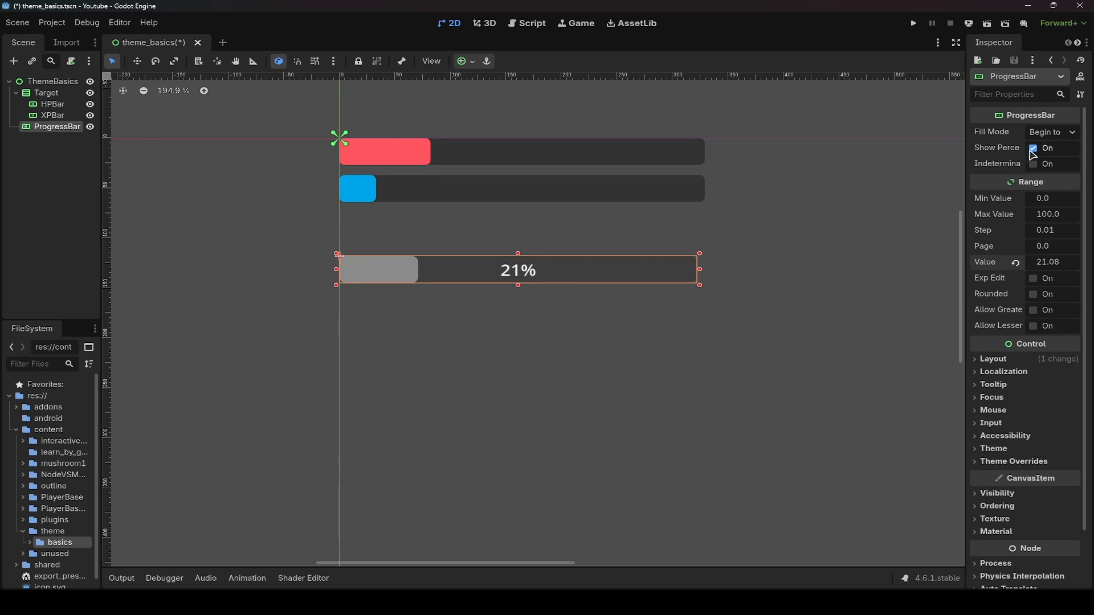
pyautogui.click(1032, 150)
# - Add a new StyleBoxFlat as the progress bar's Background style theme override
pyautogui.scroll(-3, 1081, 284)
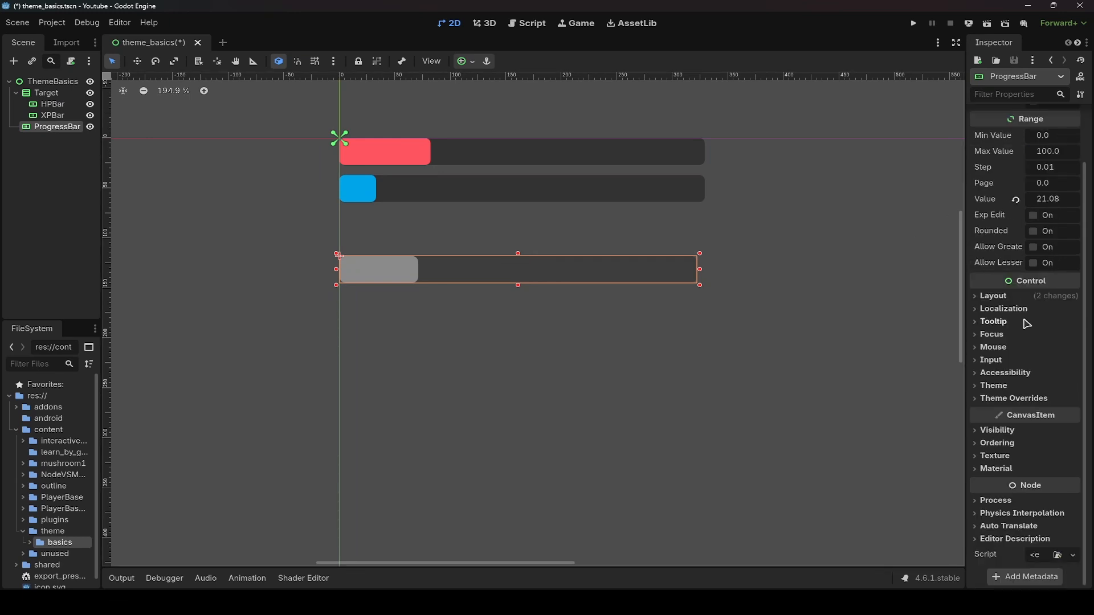
pyautogui.click(1005, 398)
pyautogui.click(999, 461)
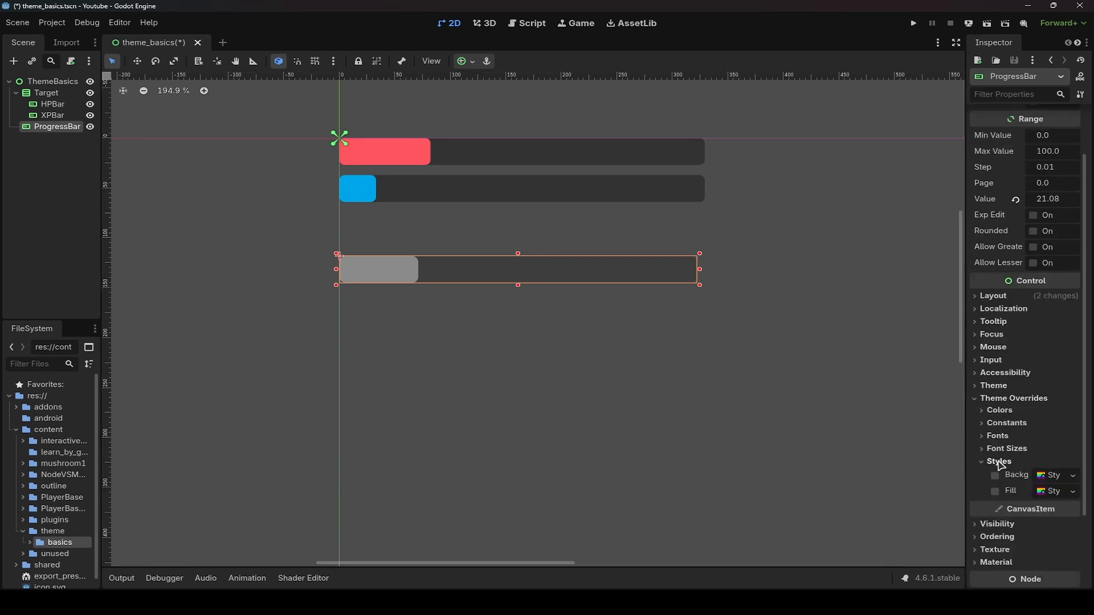
pyautogui.scroll(-3, 1012, 426)
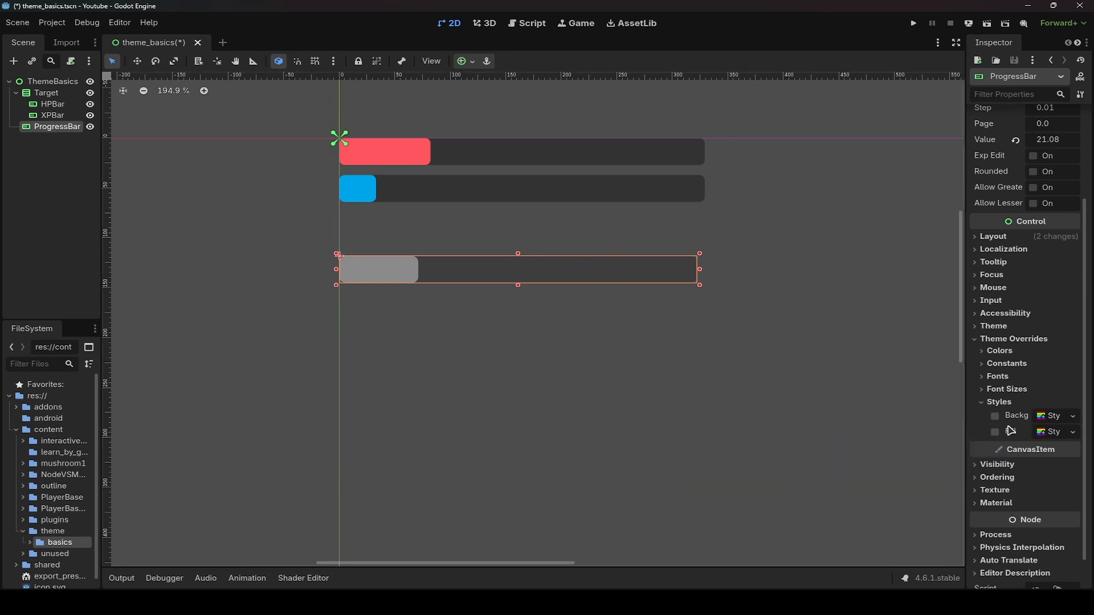
pyautogui.click(998, 422)
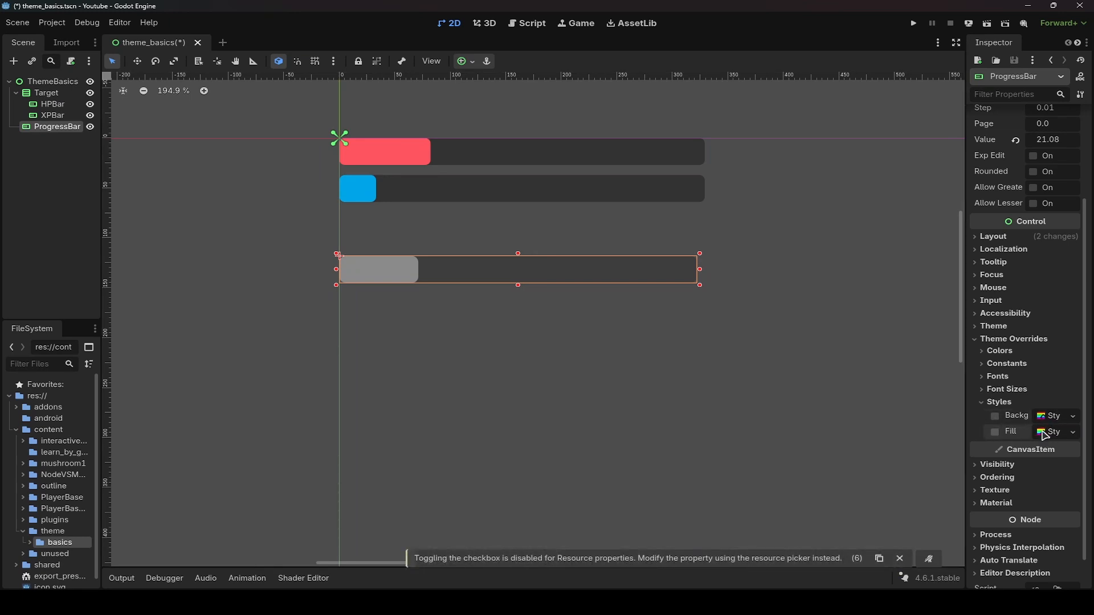
pyautogui.click(1074, 416)
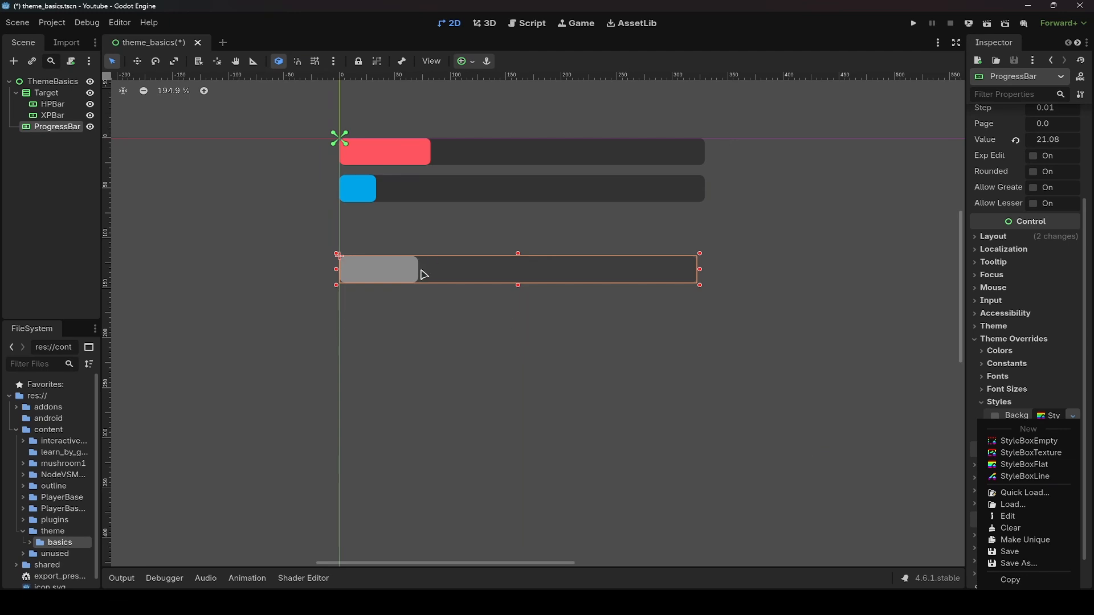
pyautogui.click(1017, 464)
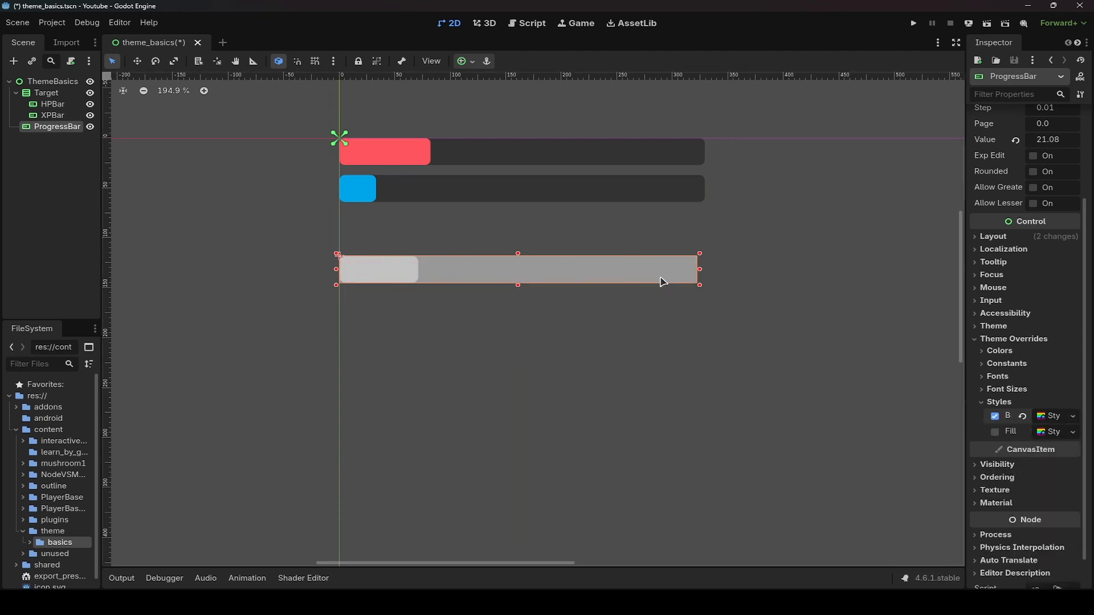
# - Set the background stylebox's BG color to 323232 by sampling the HP bar's dark track with the color picker
pyautogui.click(1047, 416)
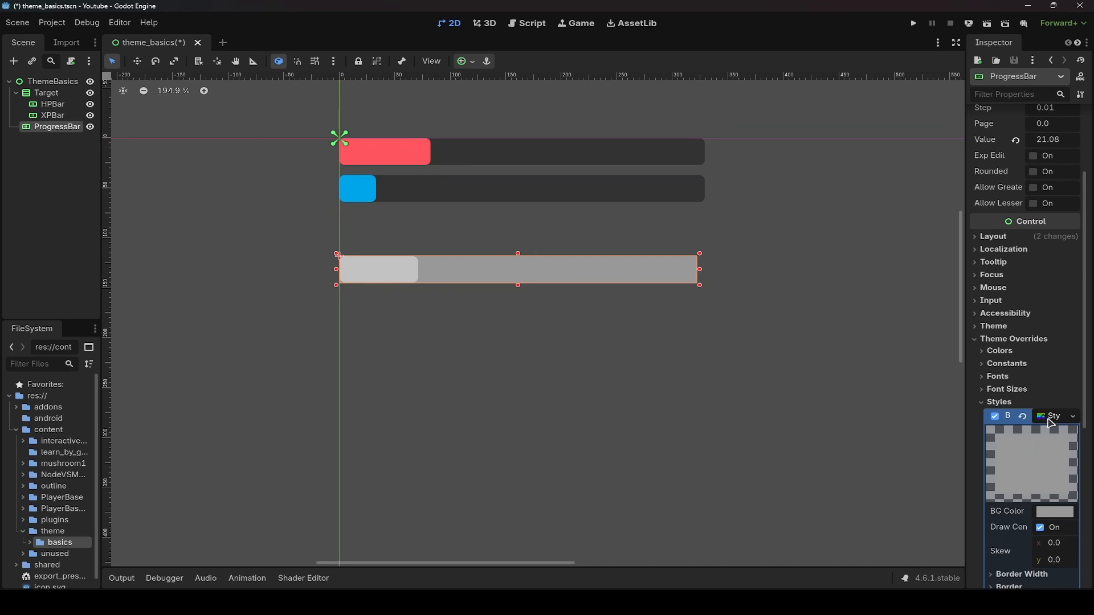
pyautogui.scroll(-5, 1048, 423)
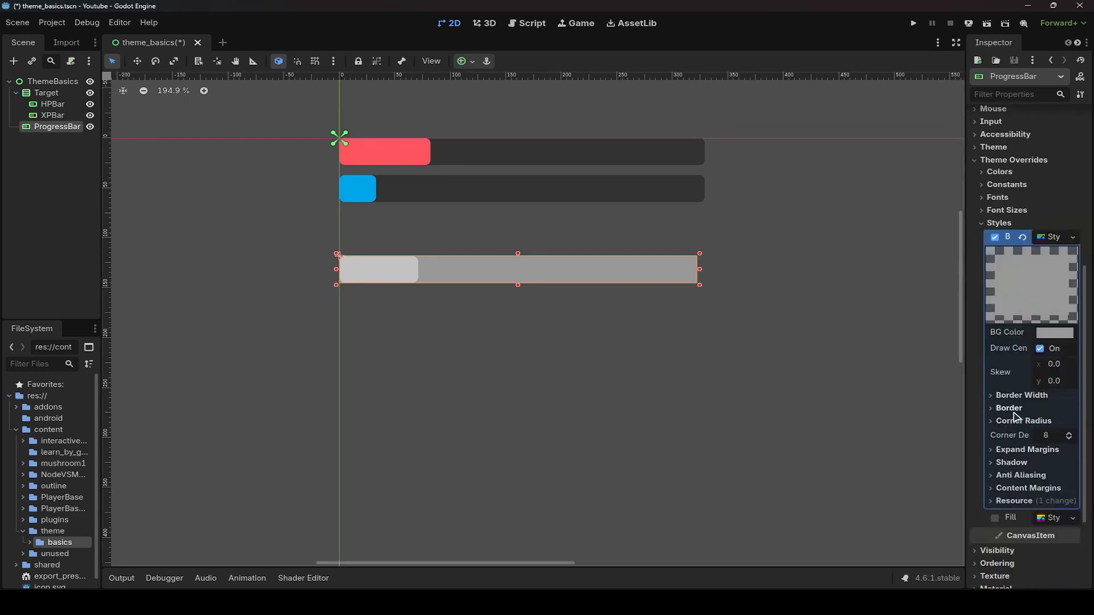
pyautogui.click(1057, 335)
pyautogui.click(930, 151)
pyautogui.click(395, 154)
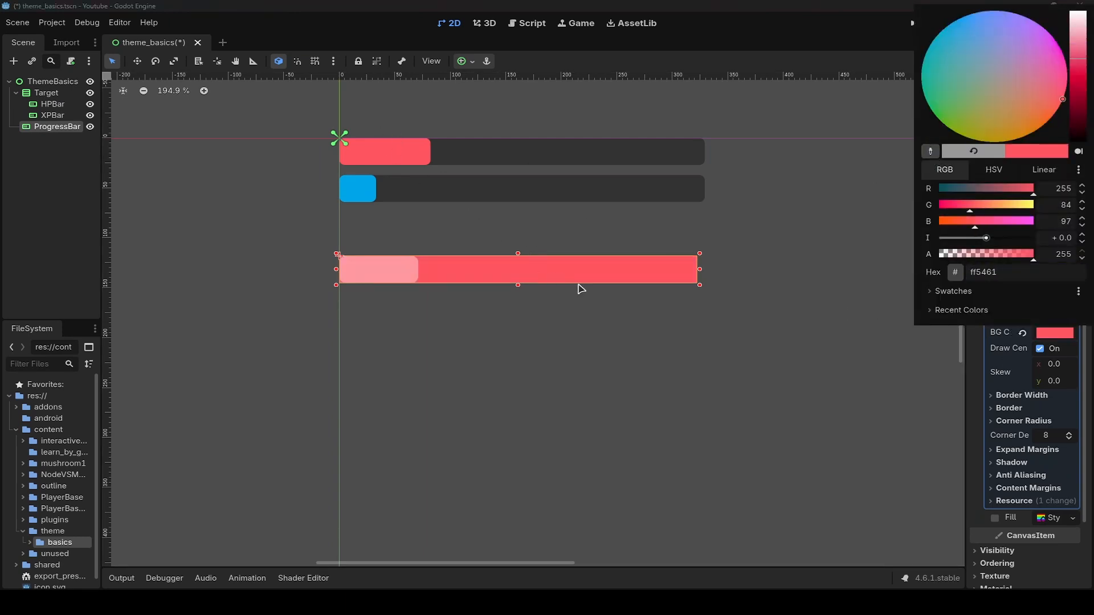
pyautogui.click(925, 152)
pyautogui.click(676, 153)
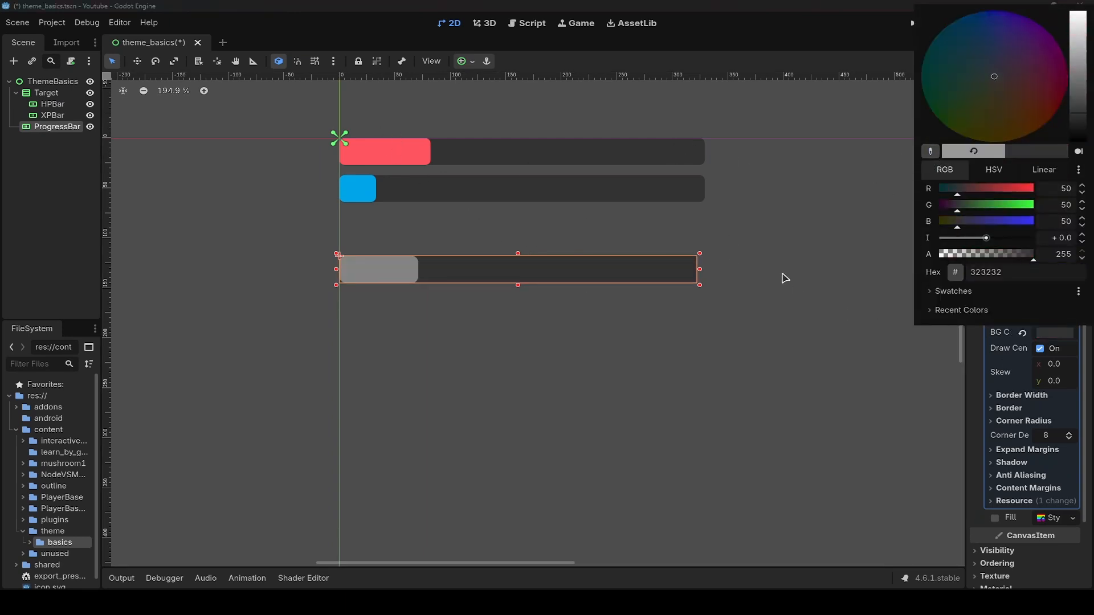
pyautogui.click(970, 376)
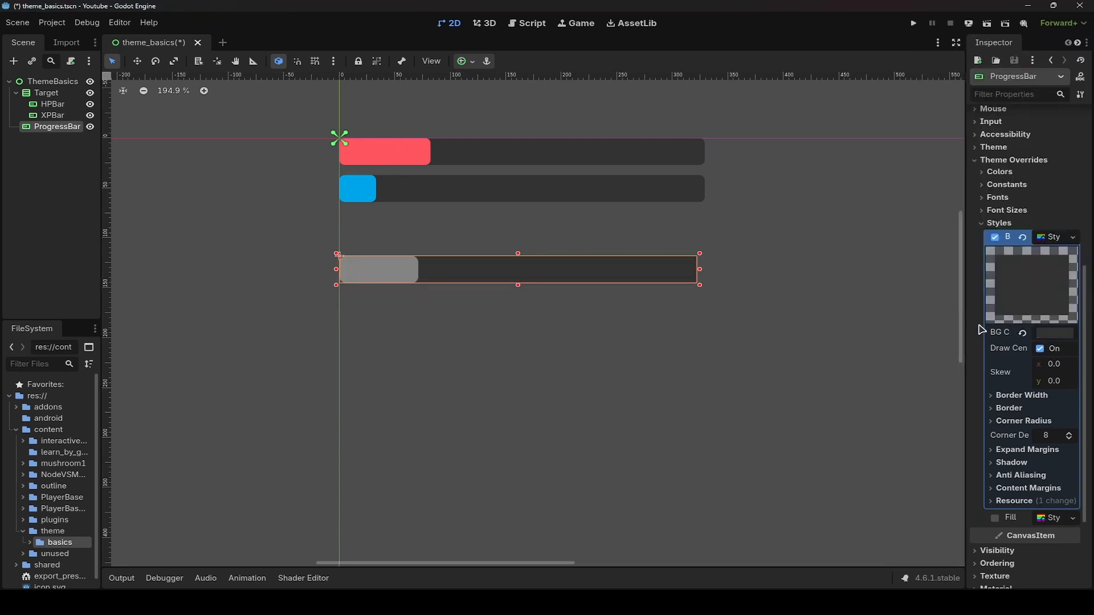
# - Set the background stylebox's corner radii to 5 px
pyautogui.click(1033, 421)
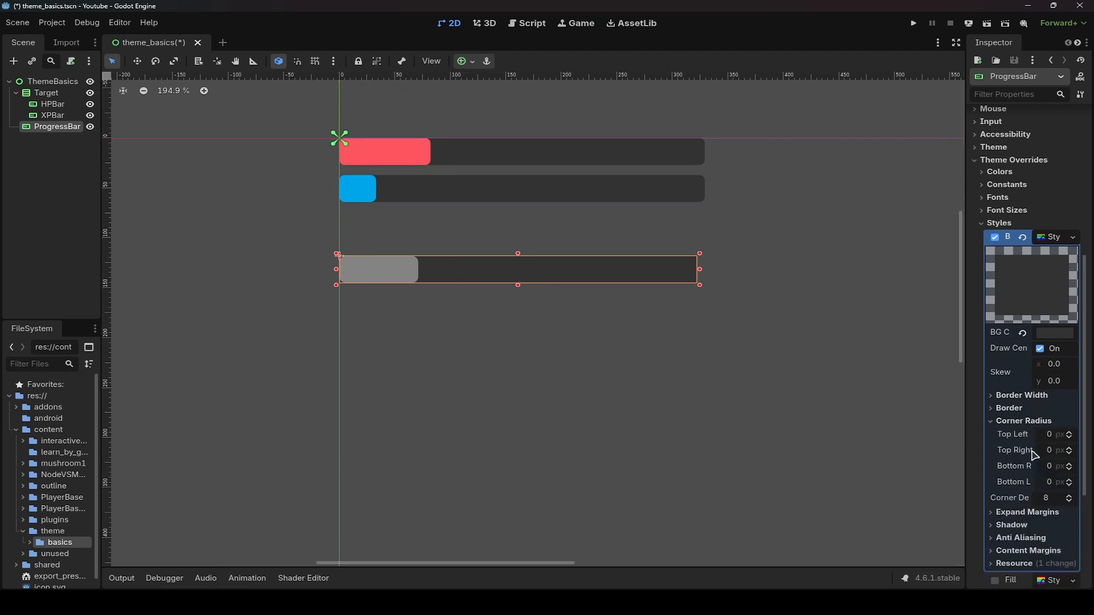
pyautogui.click(745, 310)
pyautogui.scroll(6, 716, 264)
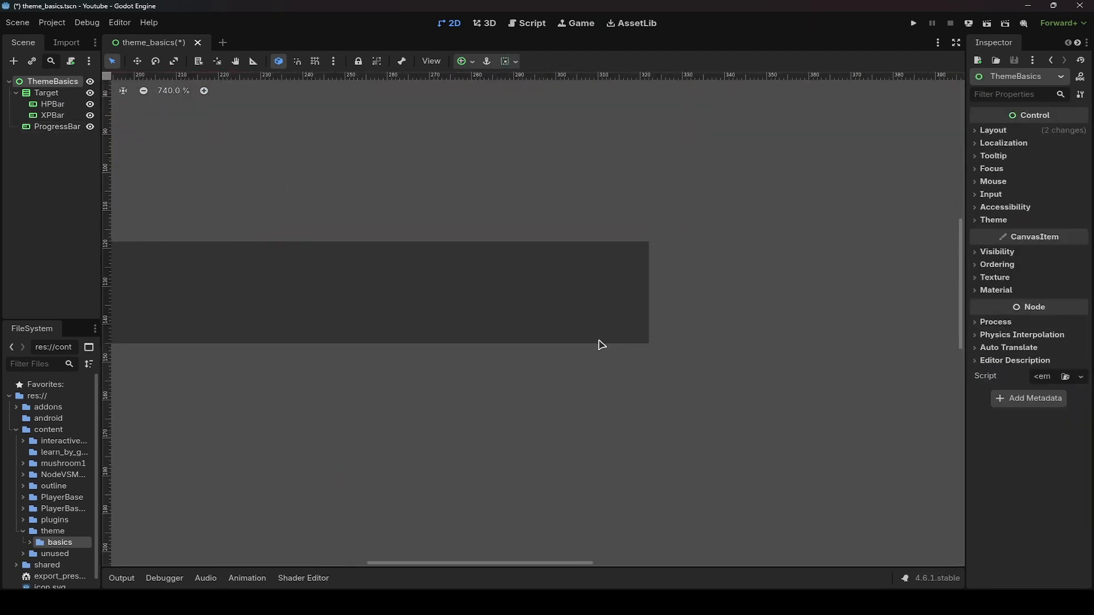
pyautogui.scroll(-5, 602, 345)
pyautogui.click(470, 345)
pyautogui.click(1058, 435)
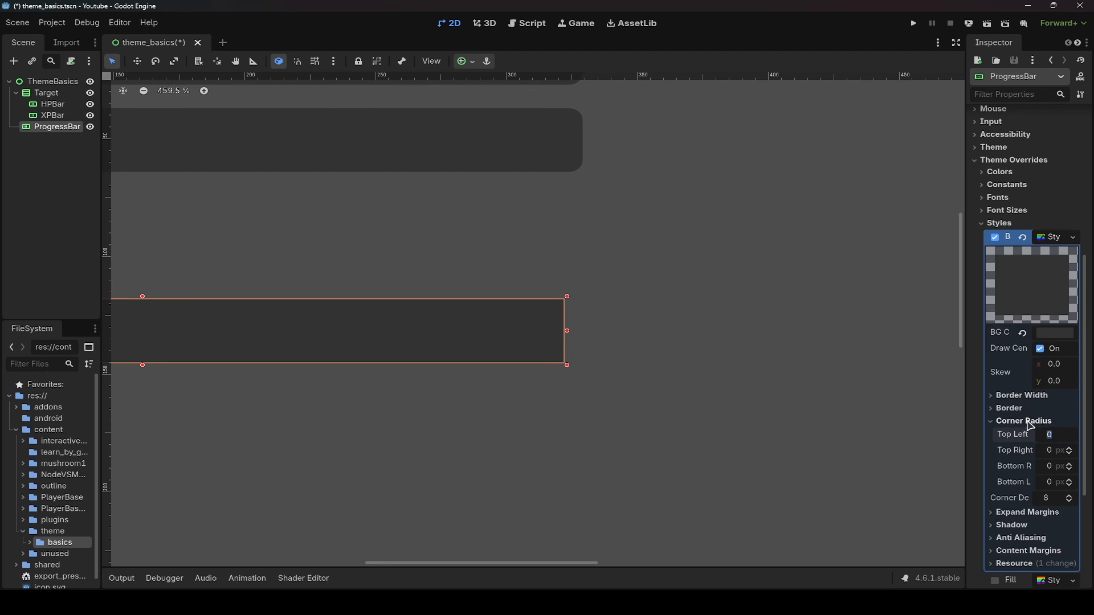
pyautogui.write('5')
pyautogui.click(1054, 451)
pyautogui.write('5')
pyautogui.click(1056, 466)
pyautogui.write('5')
pyautogui.click(1051, 480)
pyautogui.write('5')
pyautogui.click(776, 422)
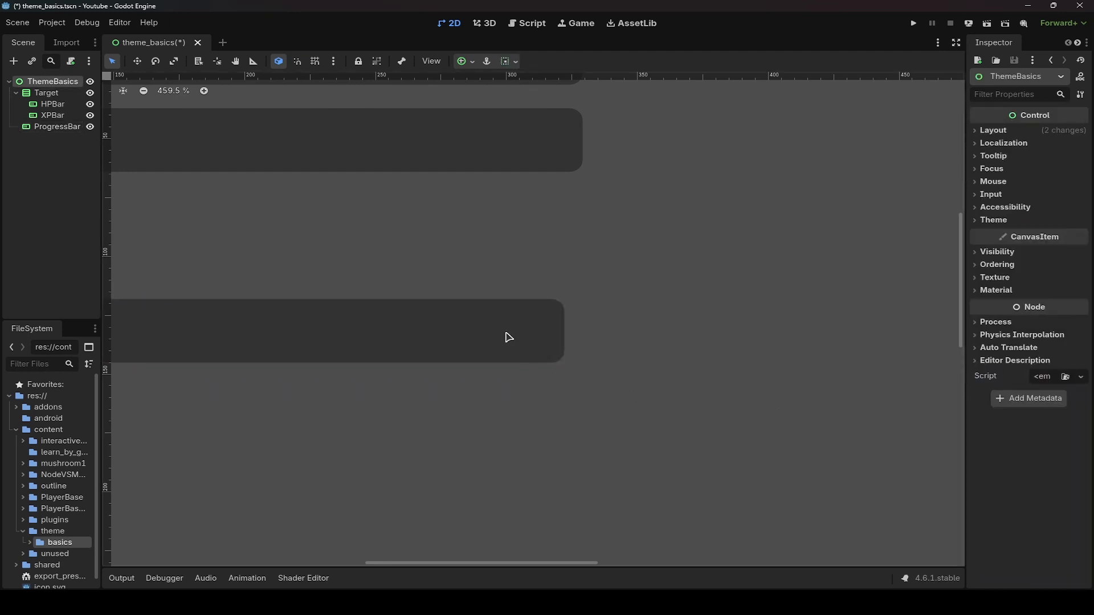
# - Add a new StyleBoxFlat as the progress bar's Fill style theme override
pyautogui.scroll(-4, 508, 337)
pyautogui.click(529, 324)
pyautogui.click(1051, 246)
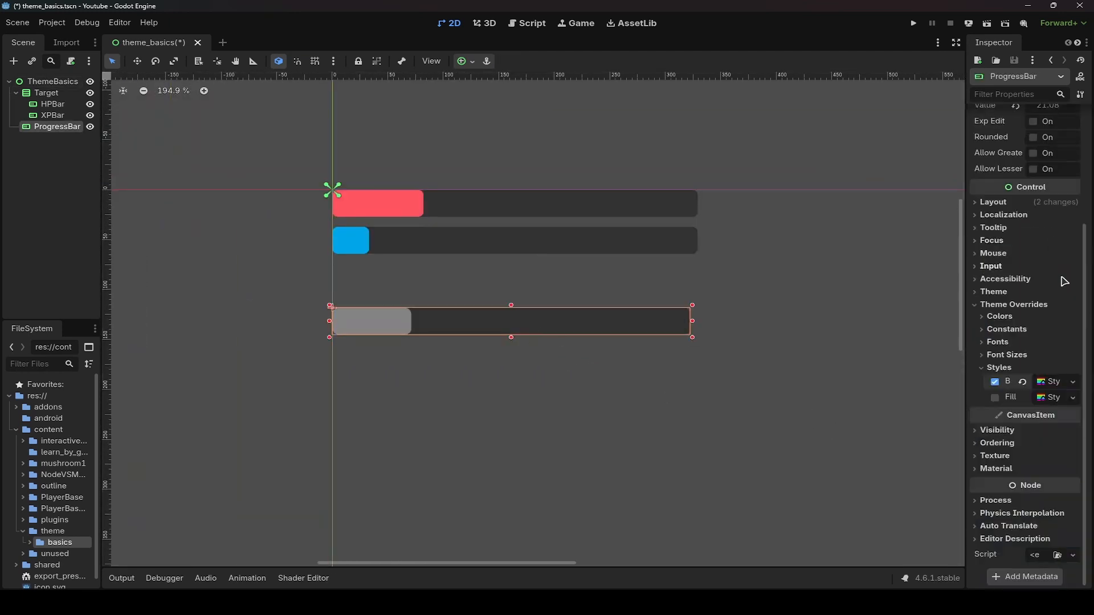
pyautogui.click(1053, 399)
pyautogui.click(1021, 452)
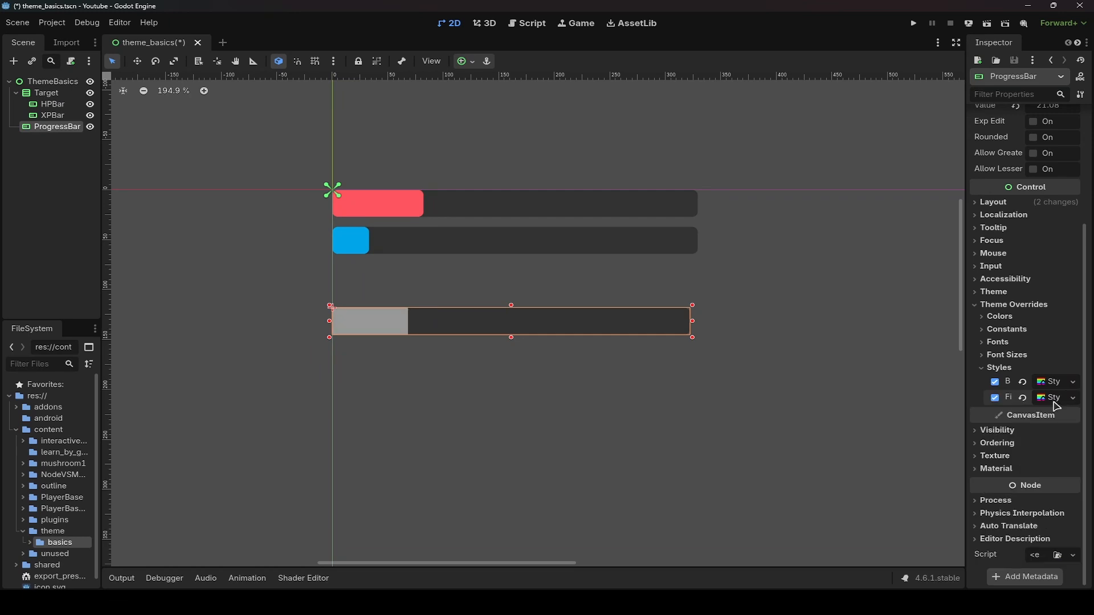
# - Set the fill stylebox's BG color to 00a5e8 by sampling the XP bar's blue fill with the color picker
pyautogui.click(1054, 399)
pyautogui.click(1048, 376)
pyautogui.click(929, 192)
pyautogui.click(352, 242)
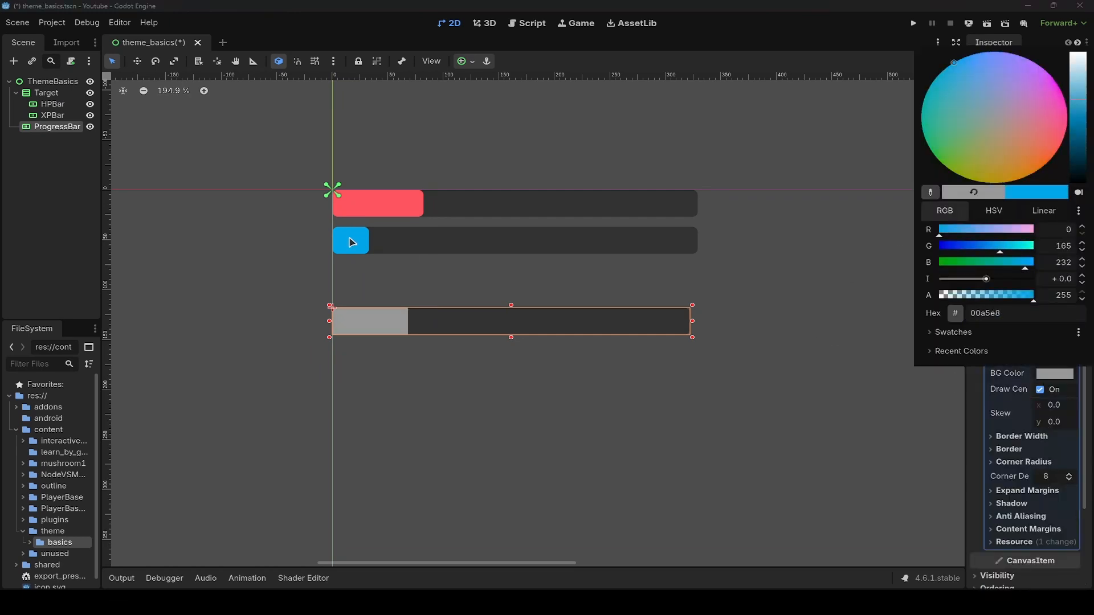
pyautogui.click(484, 380)
pyautogui.click(1028, 462)
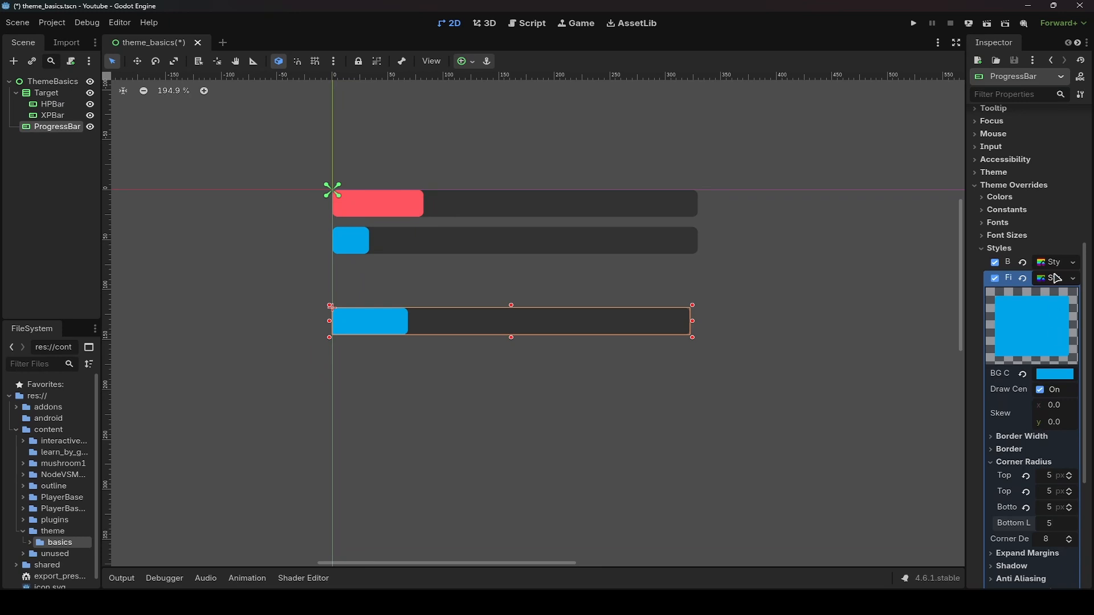
# - Paste a copy of the progress bar as its child and move it below the original
pyautogui.click(645, 444)
pyautogui.scroll(3, 454, 344)
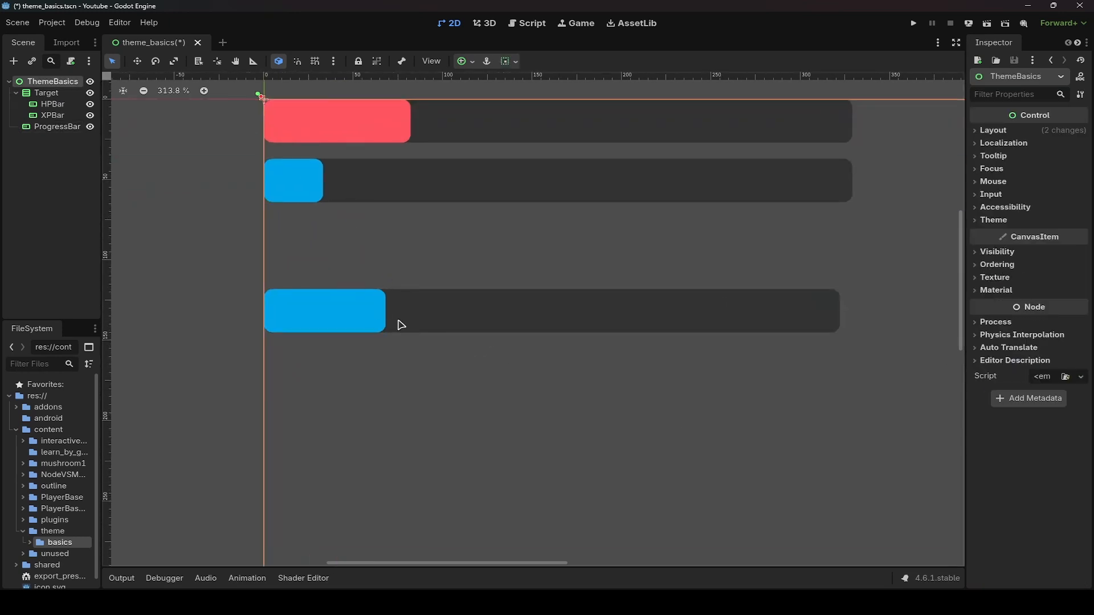
pyautogui.scroll(-2, 468, 347)
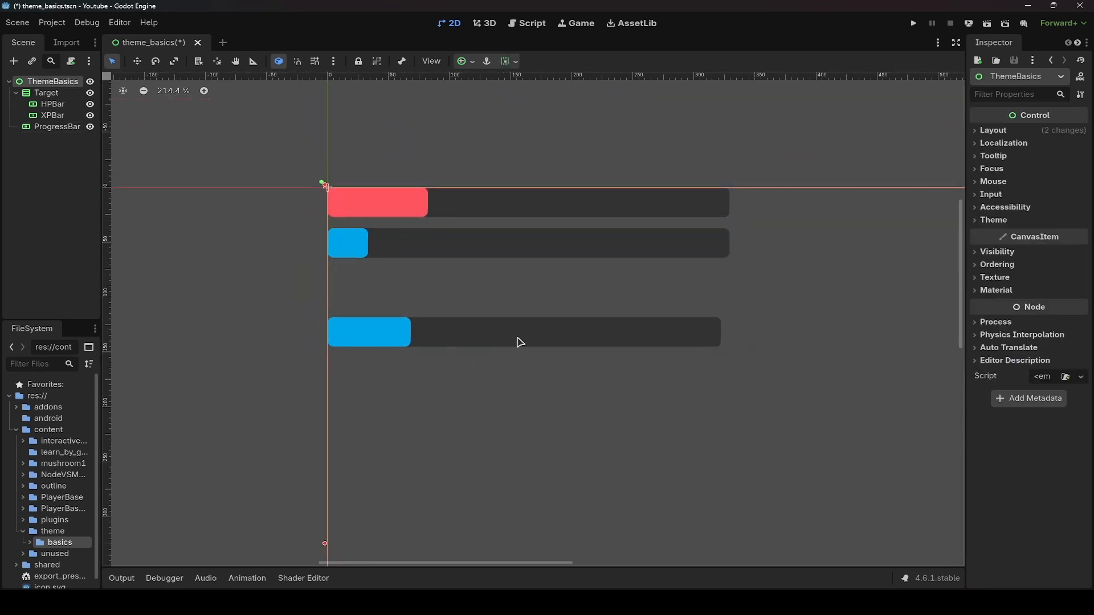
pyautogui.click(541, 335)
pyautogui.click(302, 343)
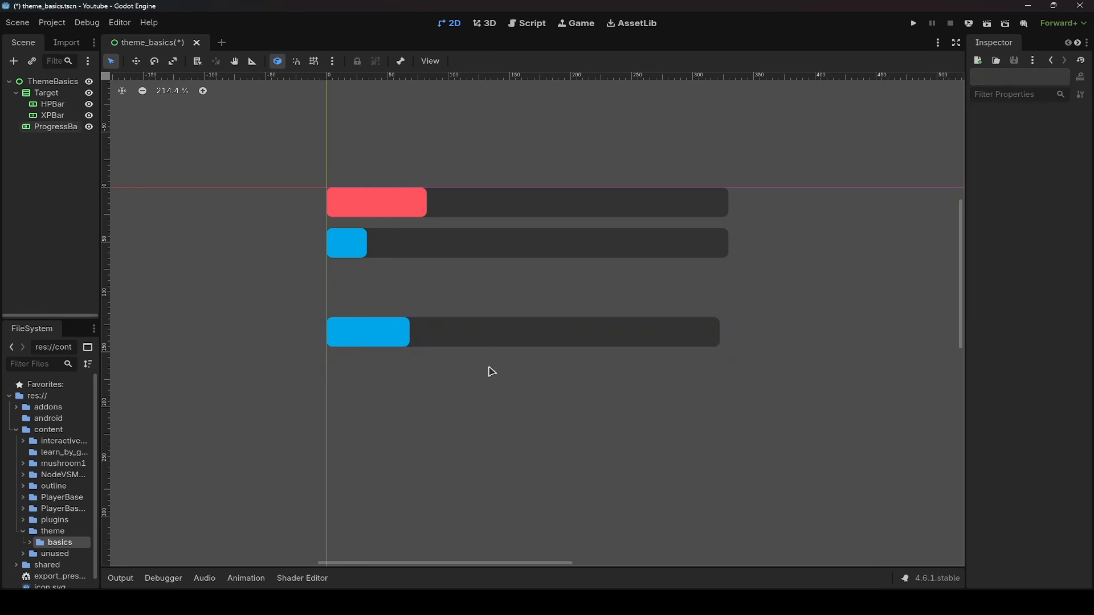
pyautogui.click(51, 127)
pyautogui.hotkey('ctrl', 'v')
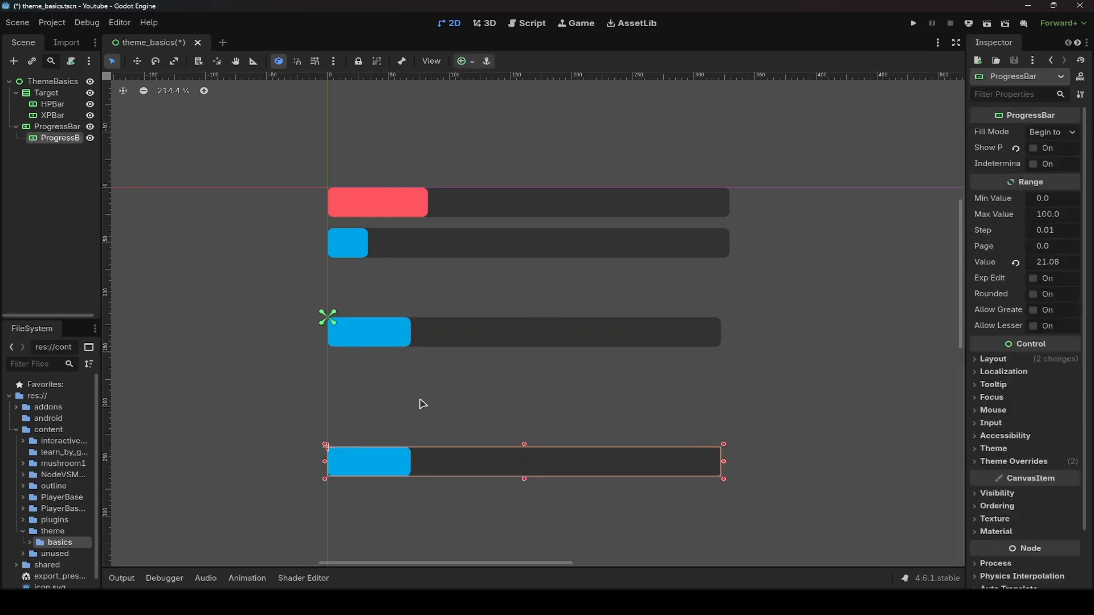
pyautogui.press('w')
pyautogui.moveTo(493, 406); pyautogui.dragTo(495, 349)
# - Change the copied bar's fill stylebox BG color to magenta df45ff
pyautogui.scroll(-2, 1010, 480)
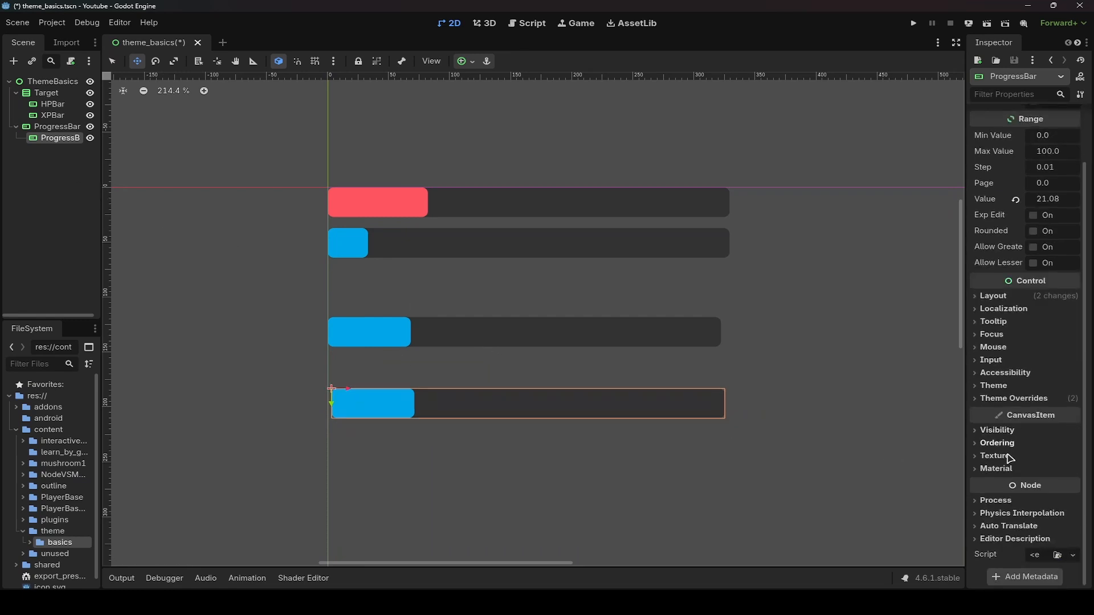
pyautogui.click(1013, 398)
pyautogui.click(999, 462)
pyautogui.click(1054, 480)
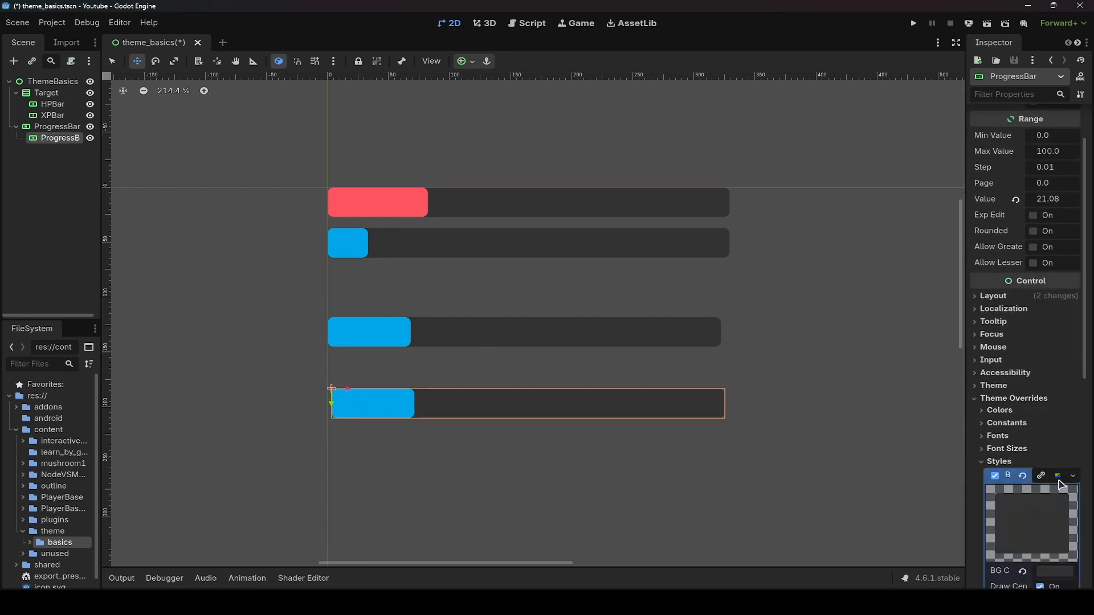
pyautogui.scroll(-5, 1042, 442)
pyautogui.click(1056, 238)
pyautogui.click(1059, 403)
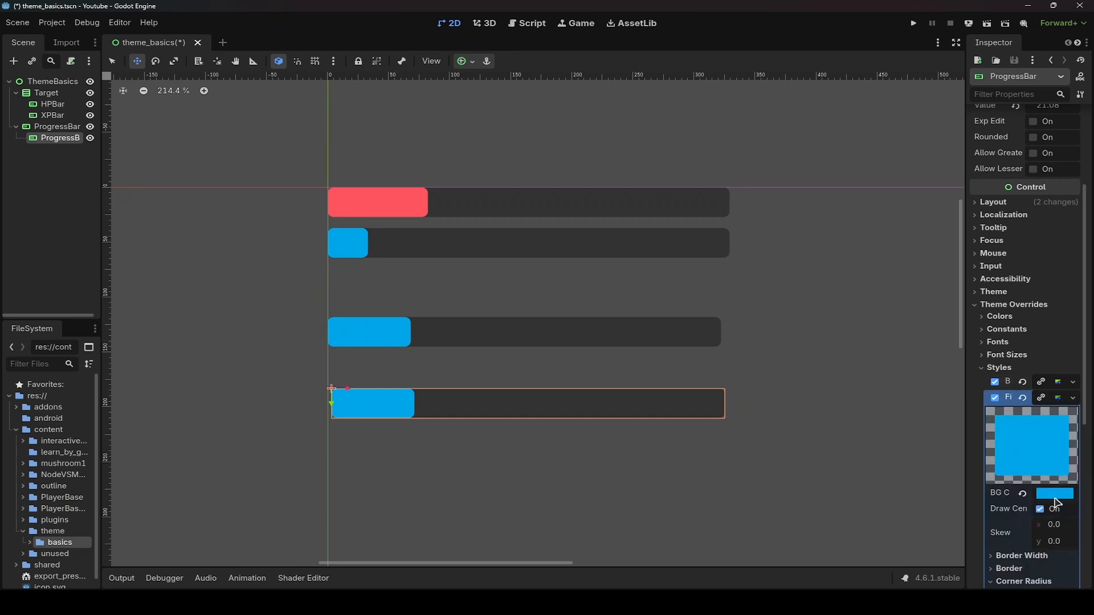
pyautogui.click(1055, 495)
pyautogui.moveTo(1031, 231); pyautogui.dragTo(1050, 195)
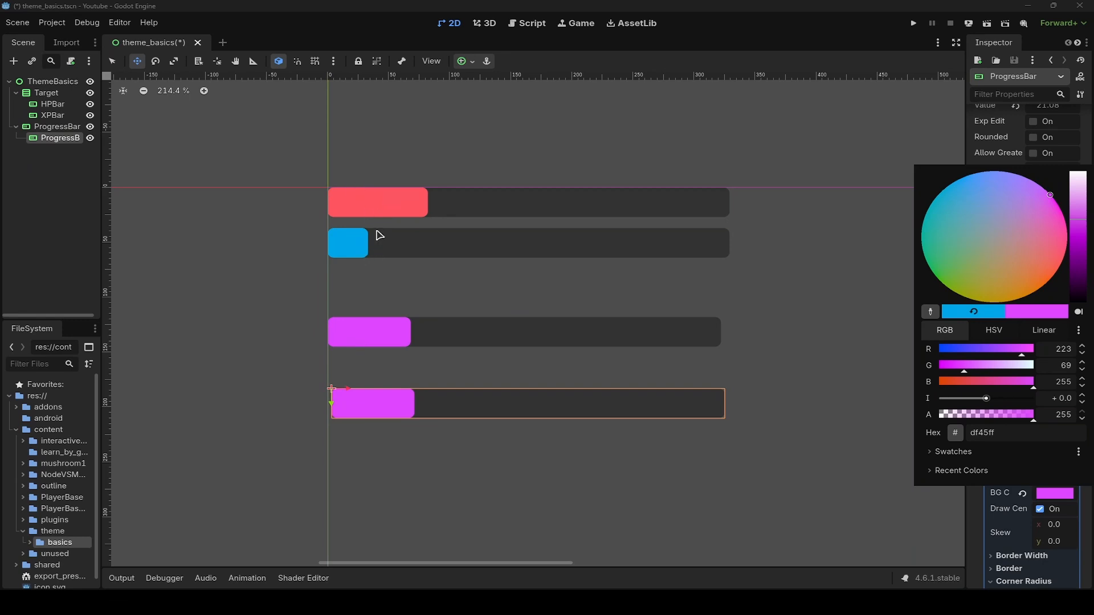
# - Delete the copied progress bar
pyautogui.click(84, 177)
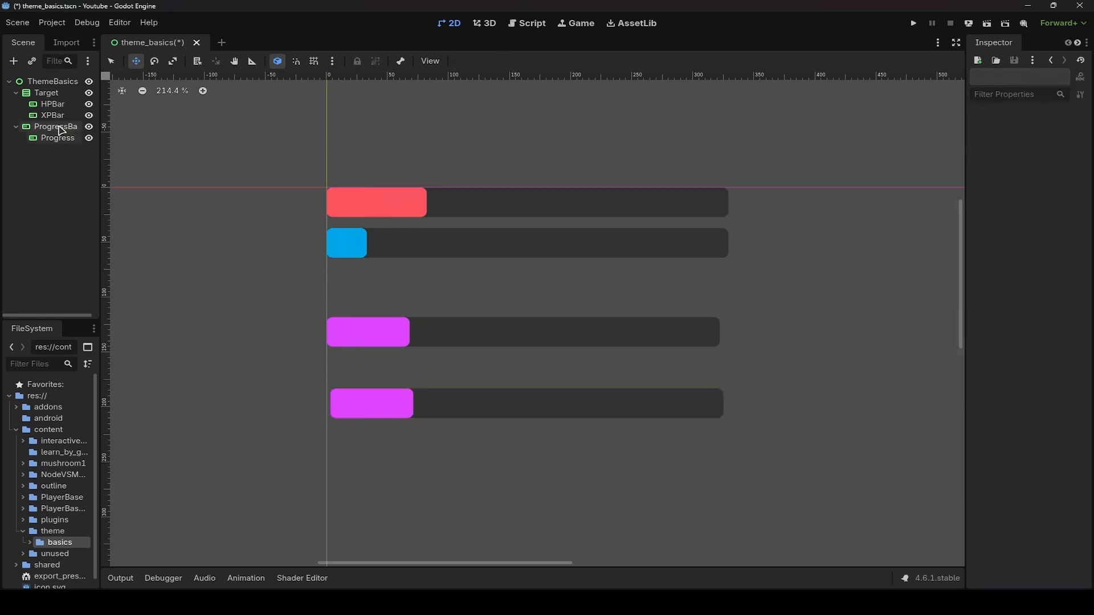
pyautogui.press('Delete')
pyautogui.press('Return')
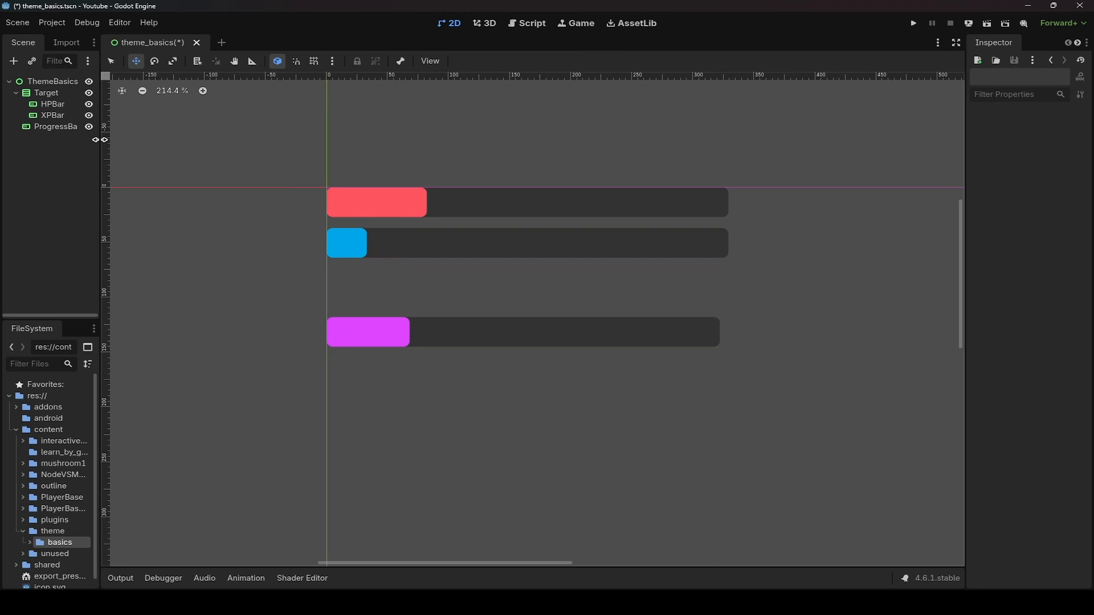
# - Save the progress bar's background stylebox as xp_bar_styl.tres in the basics folder
pyautogui.click(60, 127)
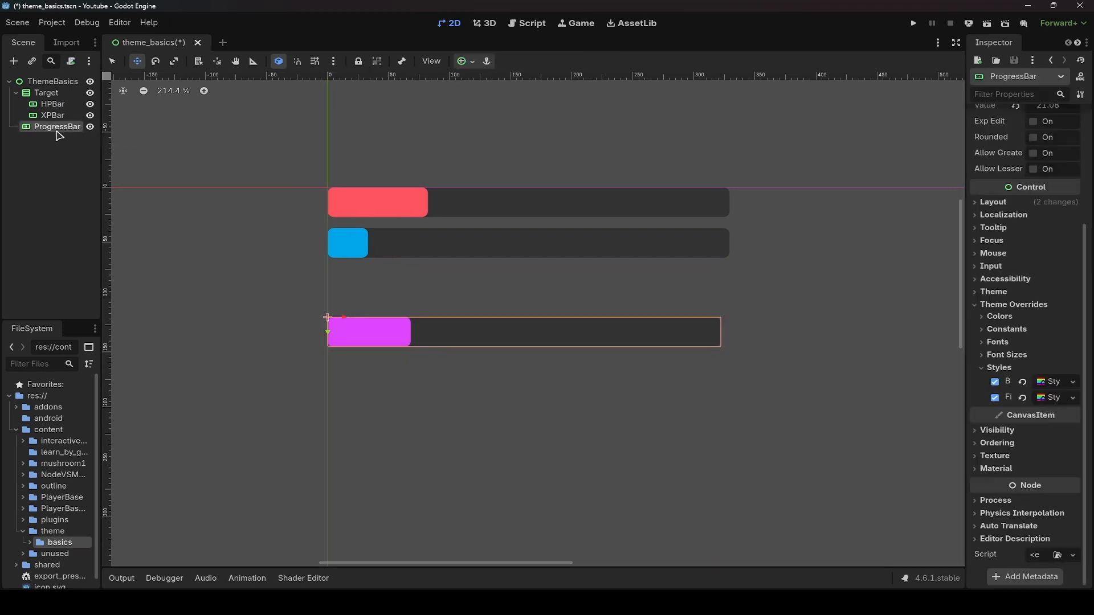
pyautogui.click(1073, 382)
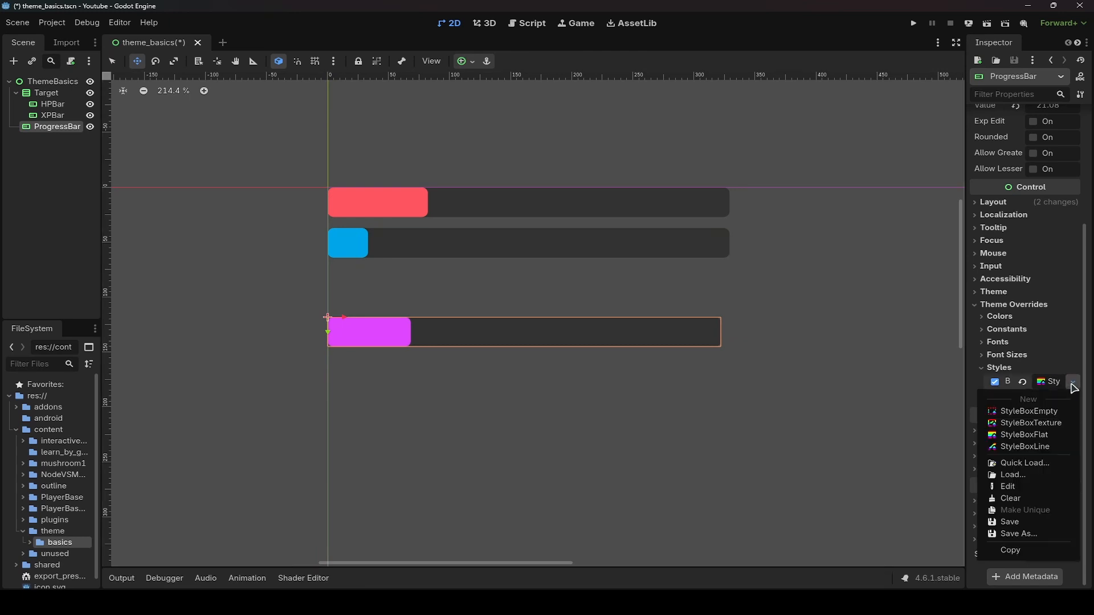
pyautogui.click(1020, 534)
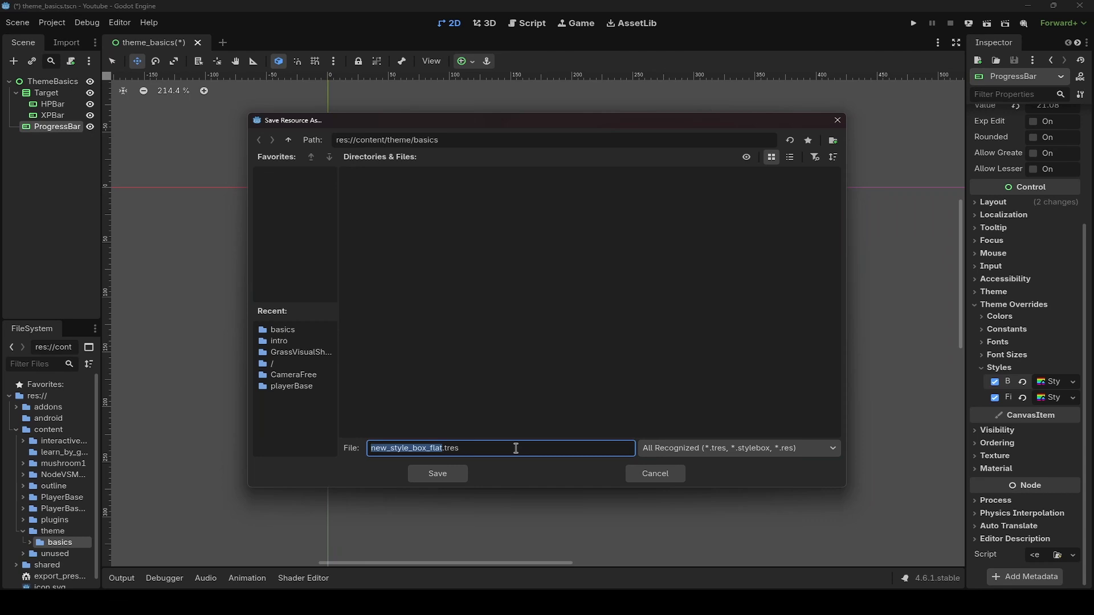
pyautogui.write('xp_bar_style')
pyautogui.press('Return')
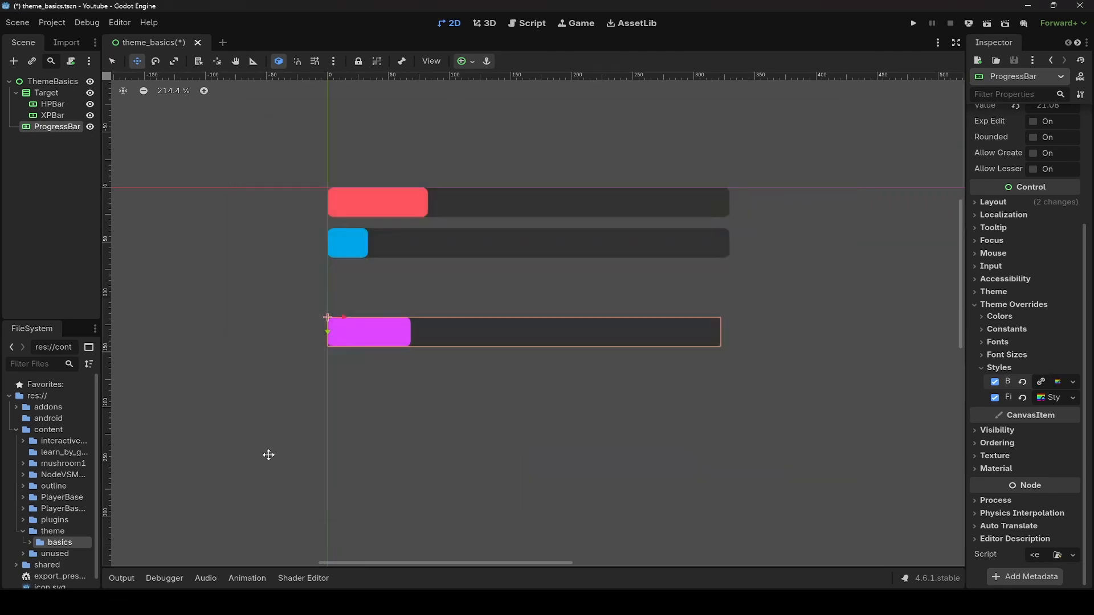
pyautogui.click(30, 542)
pyautogui.click(57, 202)
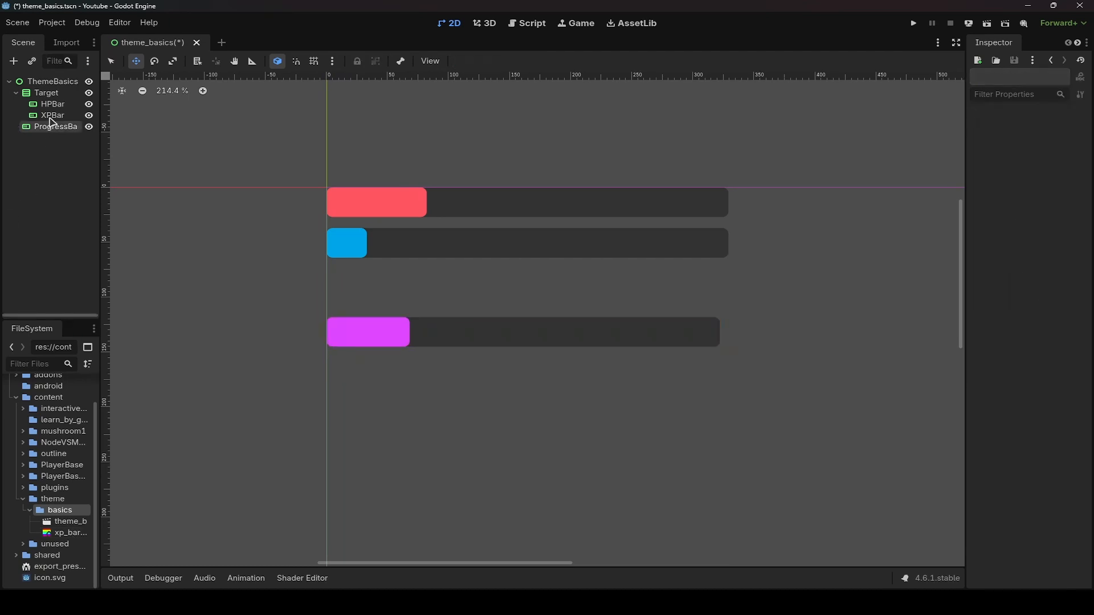
# - Add a new ProgressBar node and move it below the magenta bar, aligned with the bars' left edge
pyautogui.hotkey('ctrl', 'a')
pyautogui.press('Return')
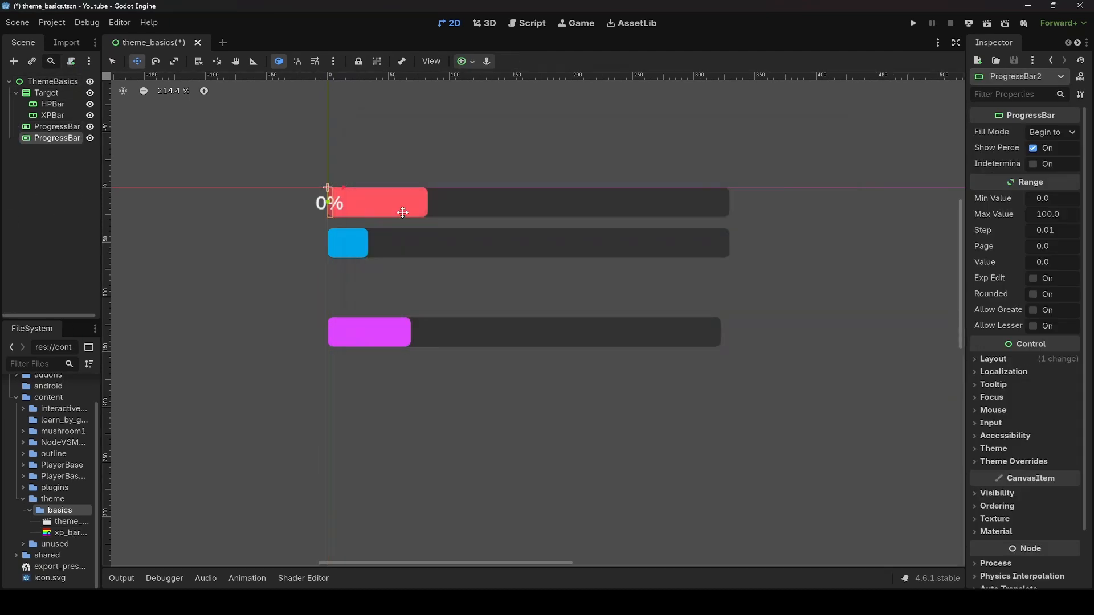
pyautogui.moveTo(389, 195); pyautogui.dragTo(505, 392)
pyautogui.press('q')
pyautogui.press('w')
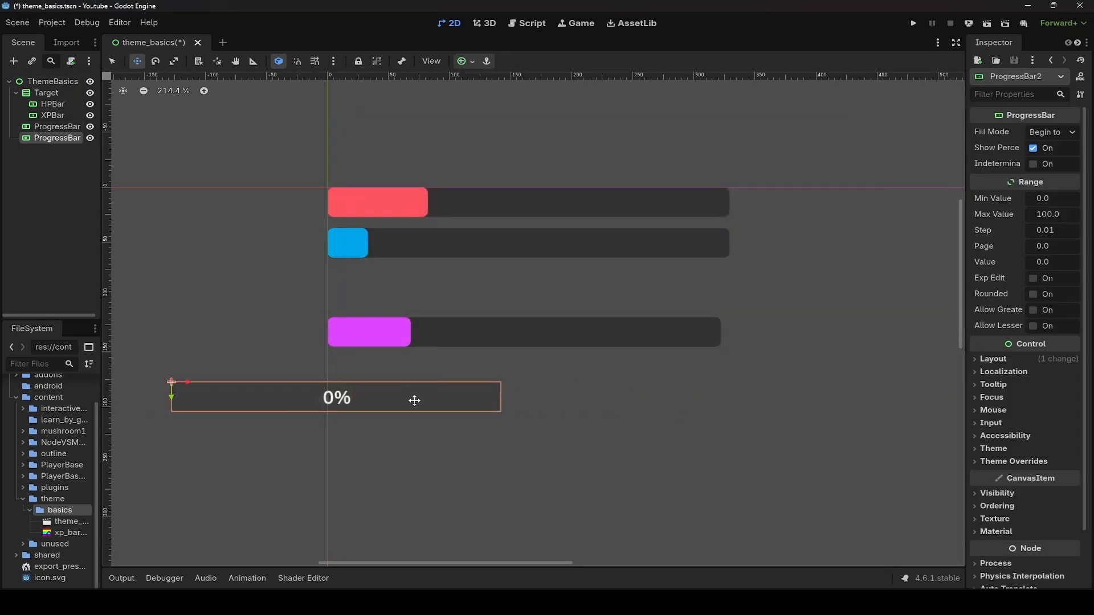
pyautogui.moveTo(405, 400); pyautogui.dragTo(564, 403)
# - Quick-load xp_bar_style.tres into the new bar's style overrides
pyautogui.click(1006, 462)
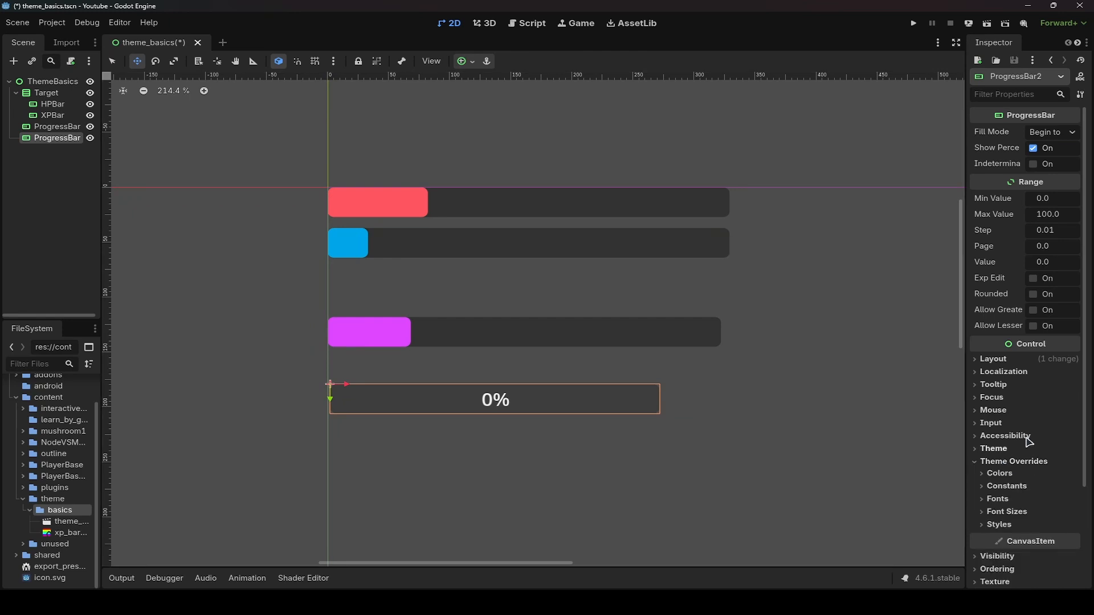
pyautogui.scroll(-3, 1007, 425)
pyautogui.click(999, 405)
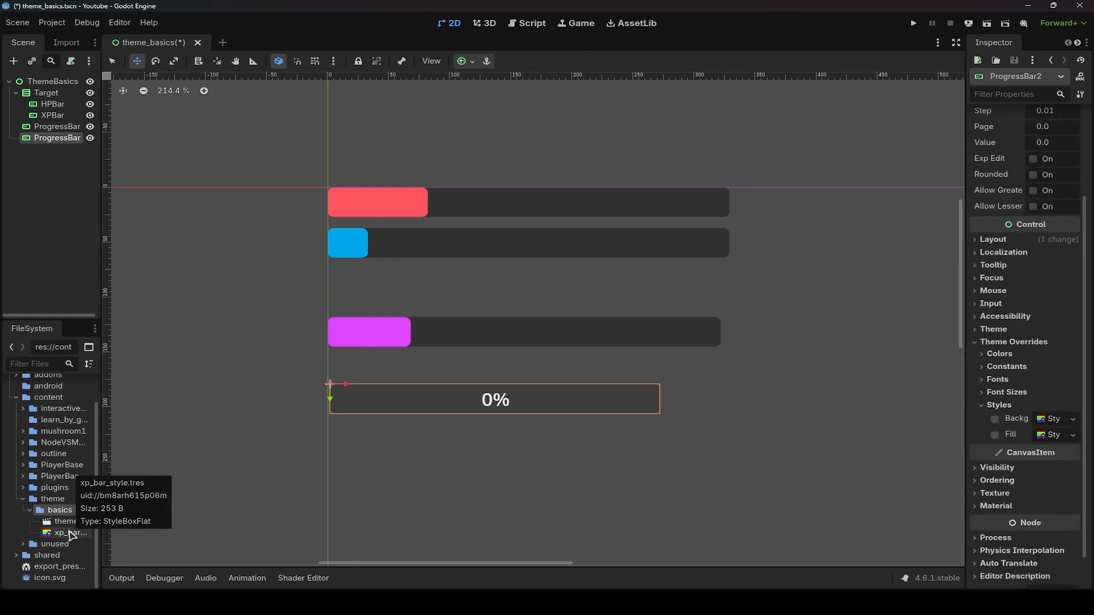
pyautogui.click(71, 535)
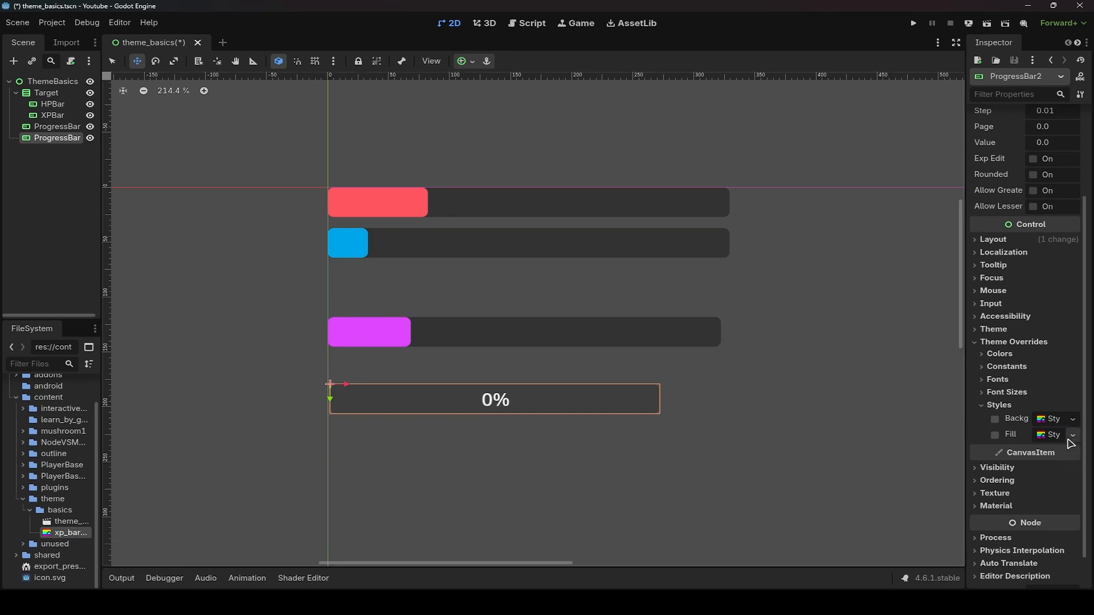
pyautogui.click(1058, 422)
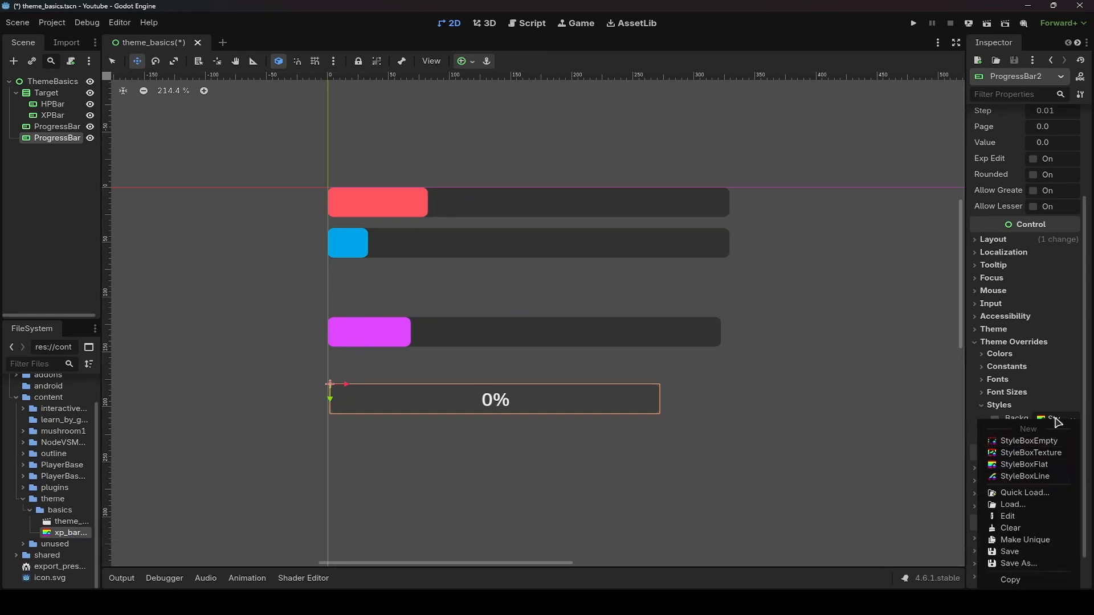
pyautogui.click(1025, 493)
pyautogui.click(408, 190)
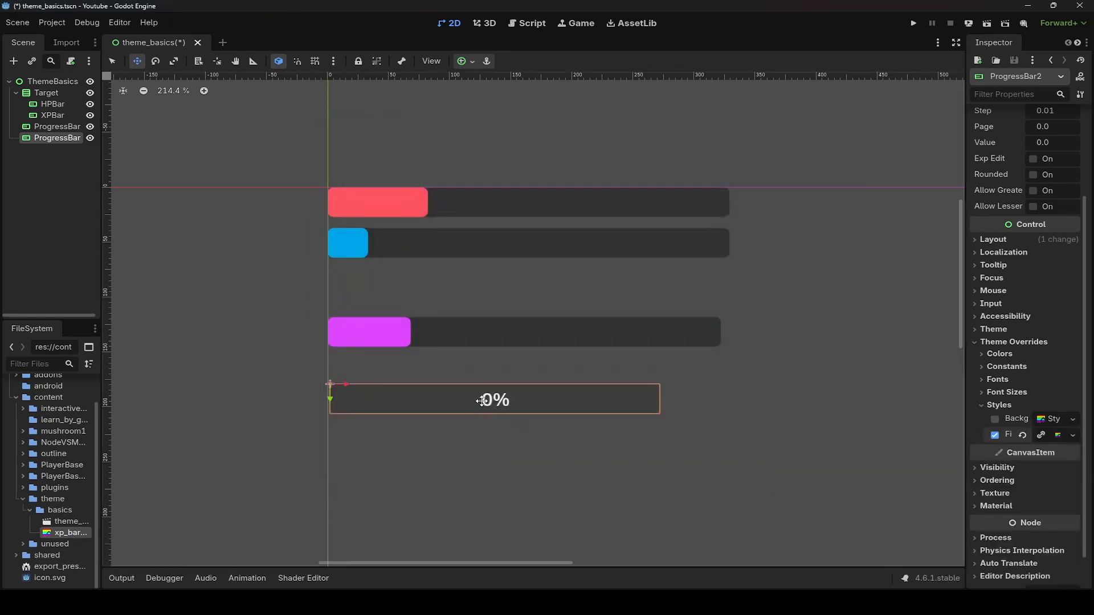
# - Set the new bar's value to about 16
pyautogui.scroll(2, 1033, 191)
pyautogui.moveTo(1042, 204); pyautogui.dragTo(1067, 204)
# - Clear the new bar's fill override and quick-load xp_bar_style.tres as its background stylebox
pyautogui.click(994, 495)
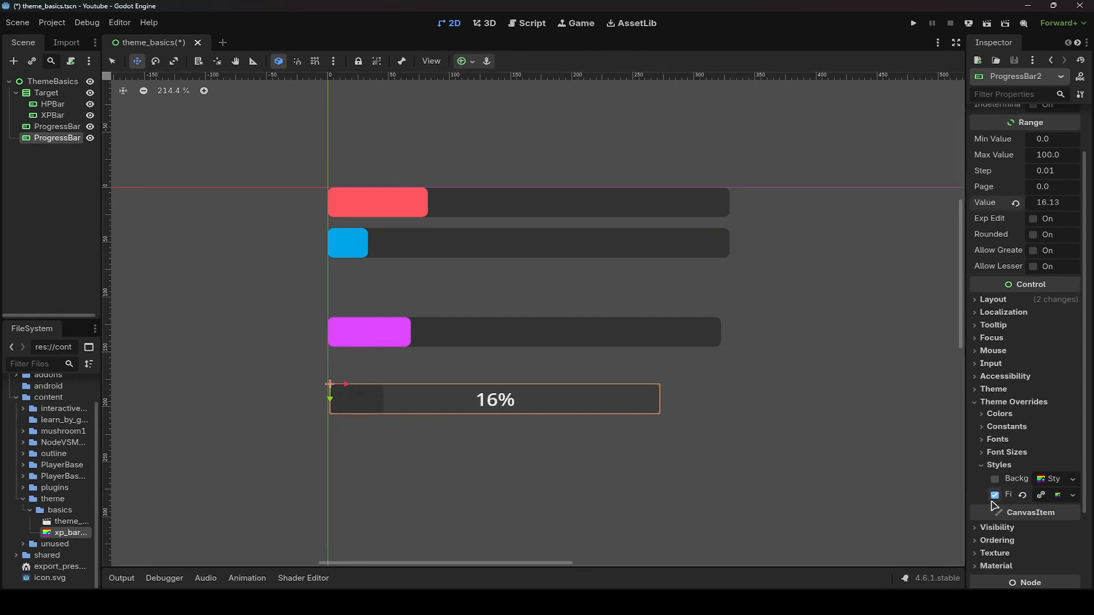
pyautogui.click(1074, 479)
pyautogui.click(1035, 494)
pyautogui.click(379, 181)
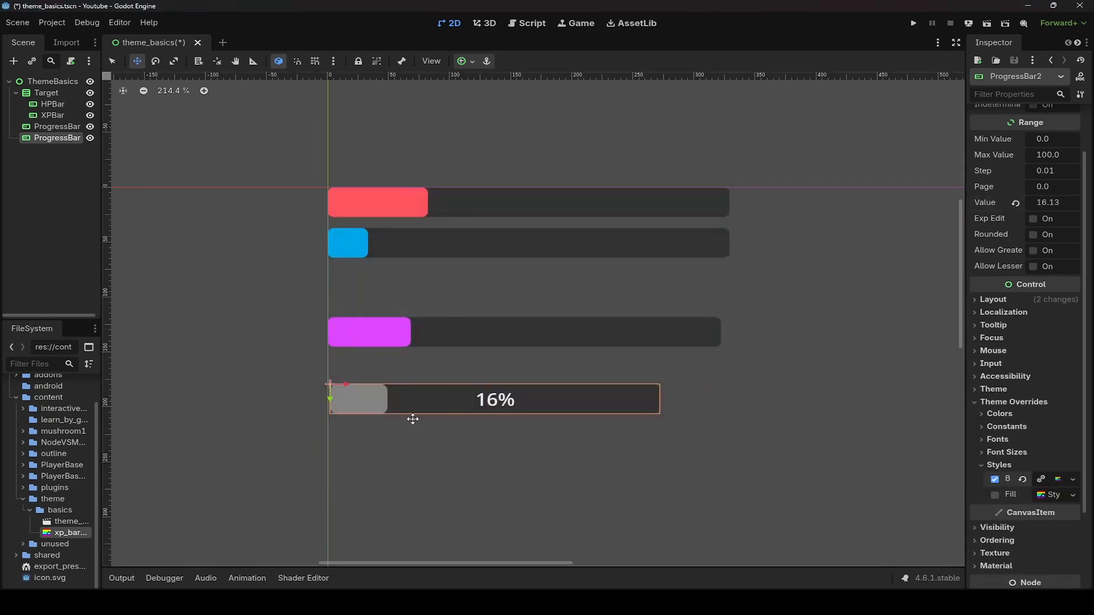
# - Save the magenta bar's fill stylebox as xp_bar_fill_style.tres in the basics folder
pyautogui.press('q')
pyautogui.click(439, 340)
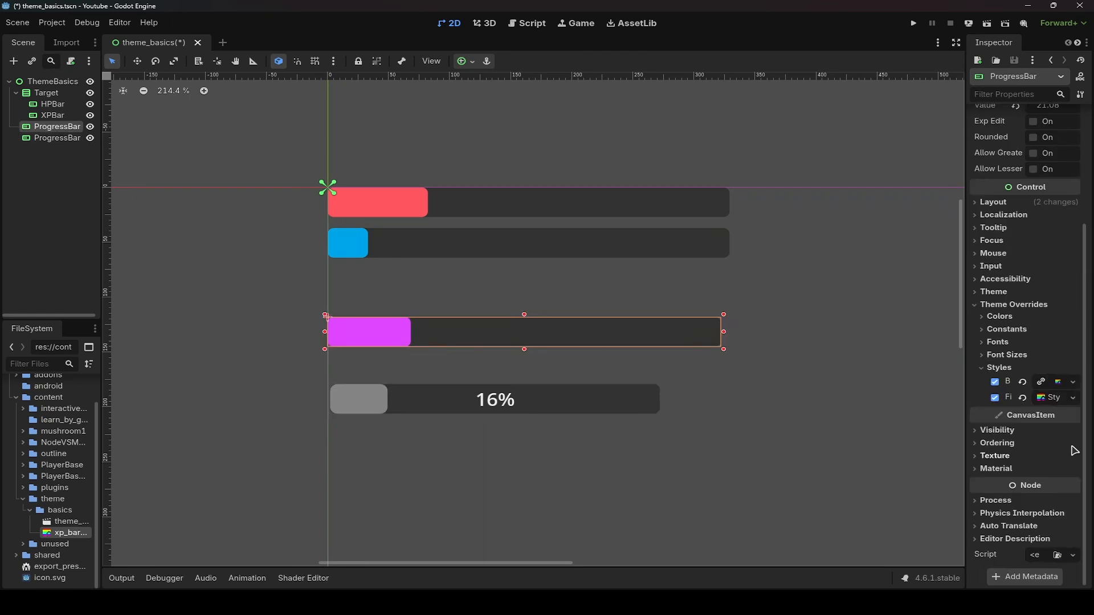
pyautogui.click(1072, 398)
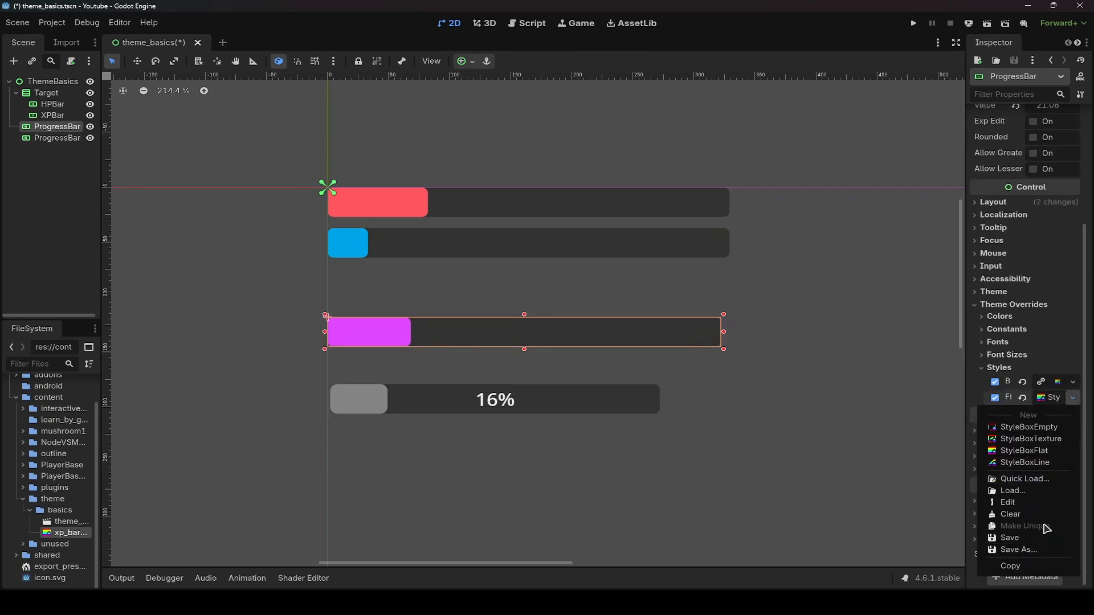
pyautogui.click(1047, 551)
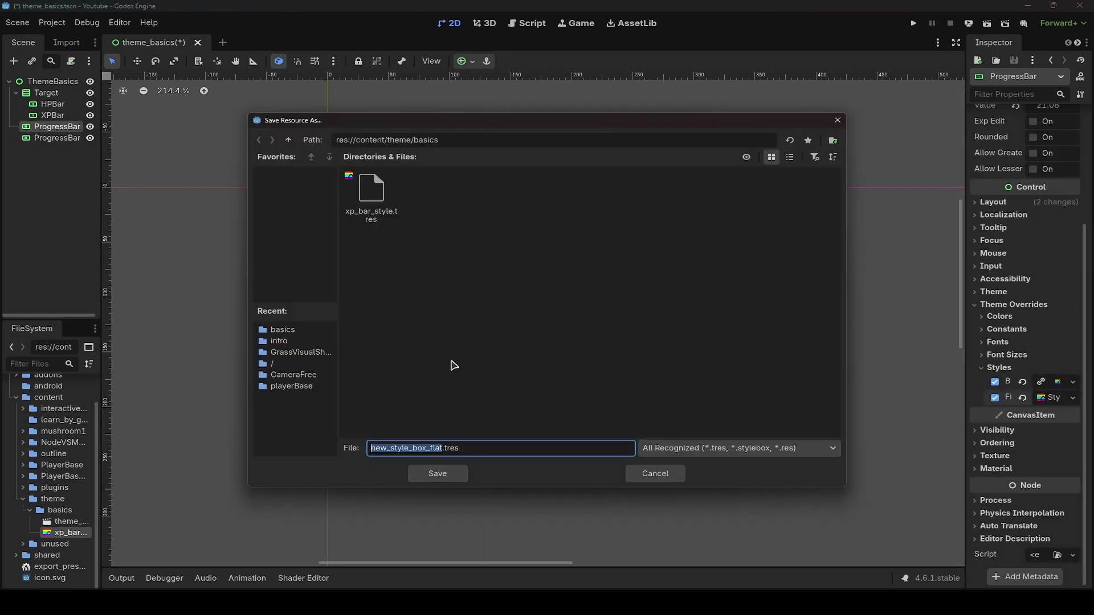
pyautogui.click(371, 193)
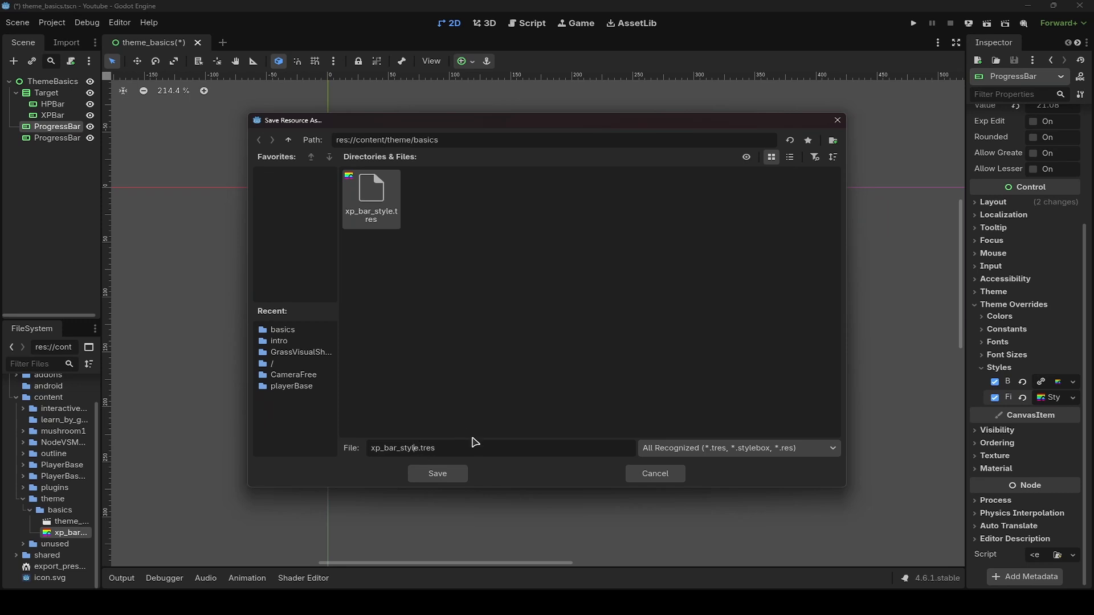
pyautogui.write('fill_')
pyautogui.press('Return')
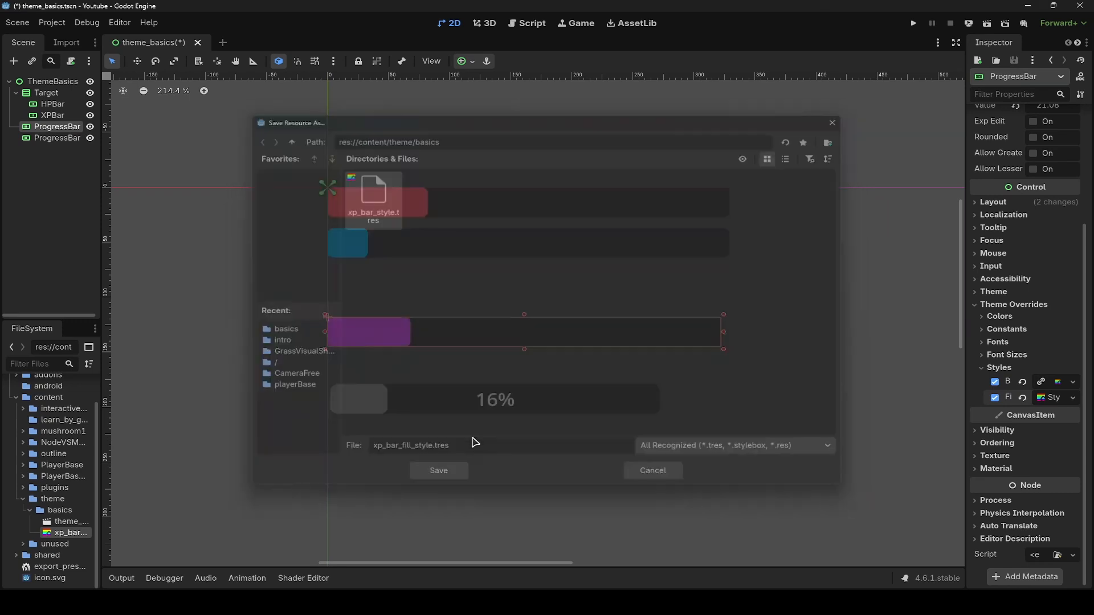
# - Quick-load xp_bar_fill_style.tres as the new bar's fill stylebox
pyautogui.click(504, 400)
pyautogui.click(1071, 493)
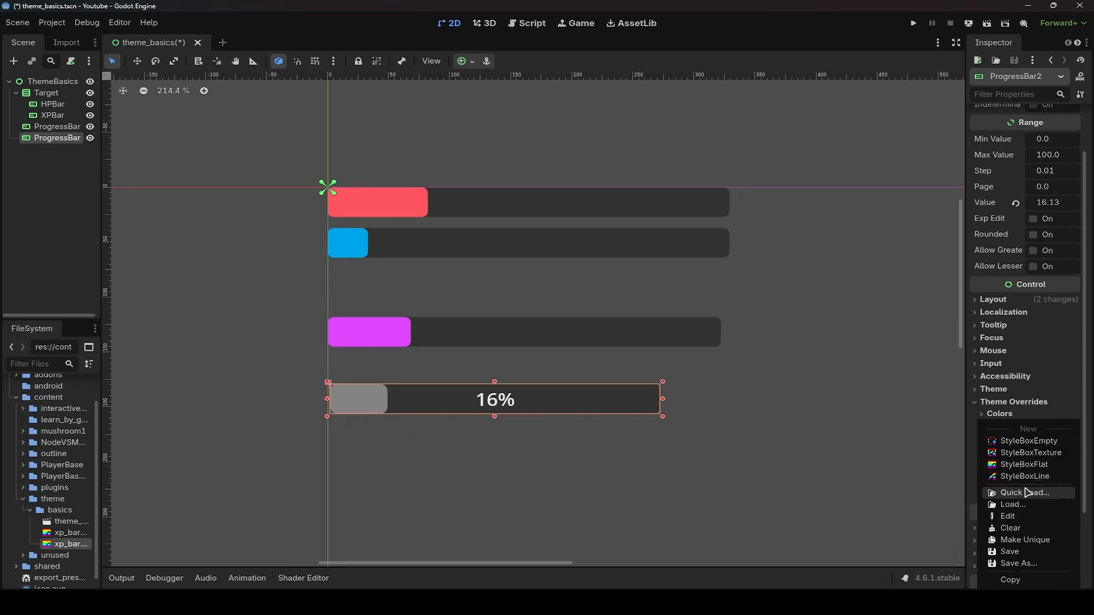
pyautogui.click(1025, 491)
pyautogui.click(402, 219)
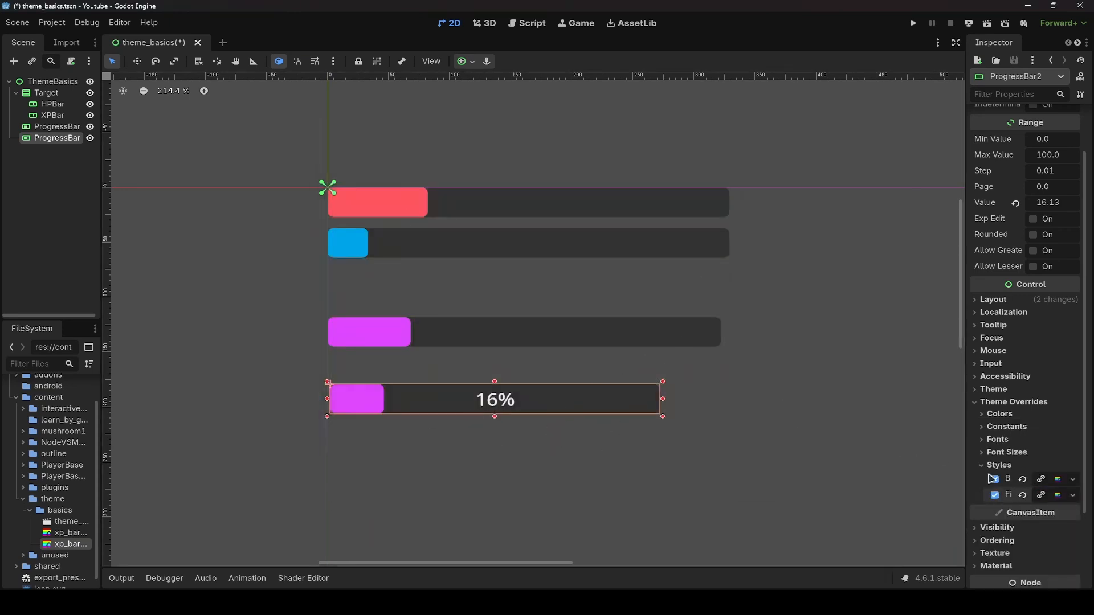
# - Change the shared fill stylebox's BG color from the new bar, then undo the color change
pyautogui.click(600, 330)
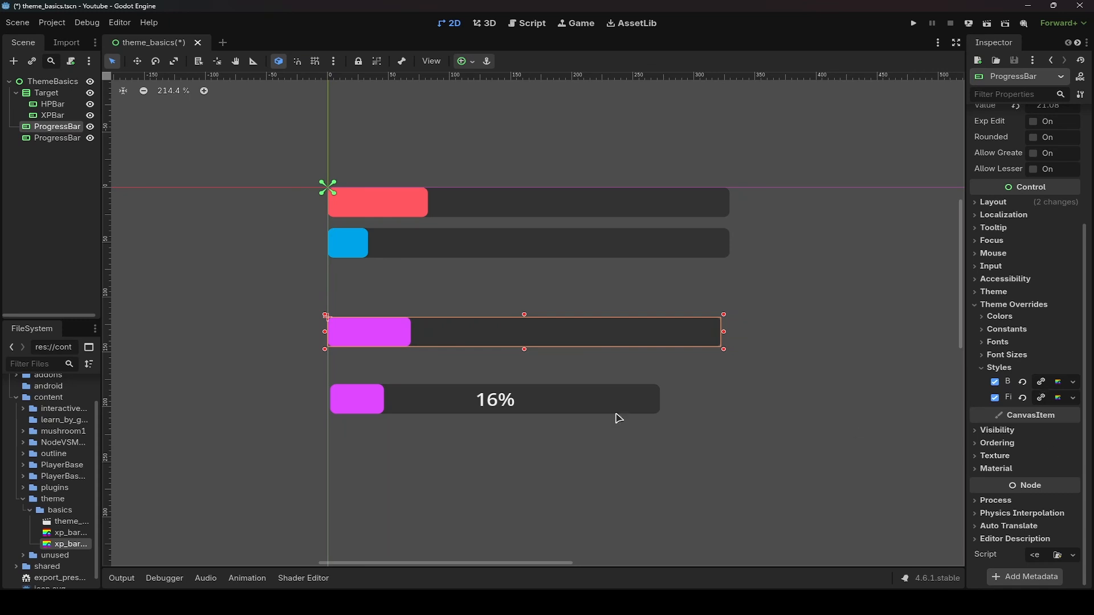
pyautogui.click(593, 399)
pyautogui.click(1058, 494)
pyautogui.scroll(-3, 1042, 490)
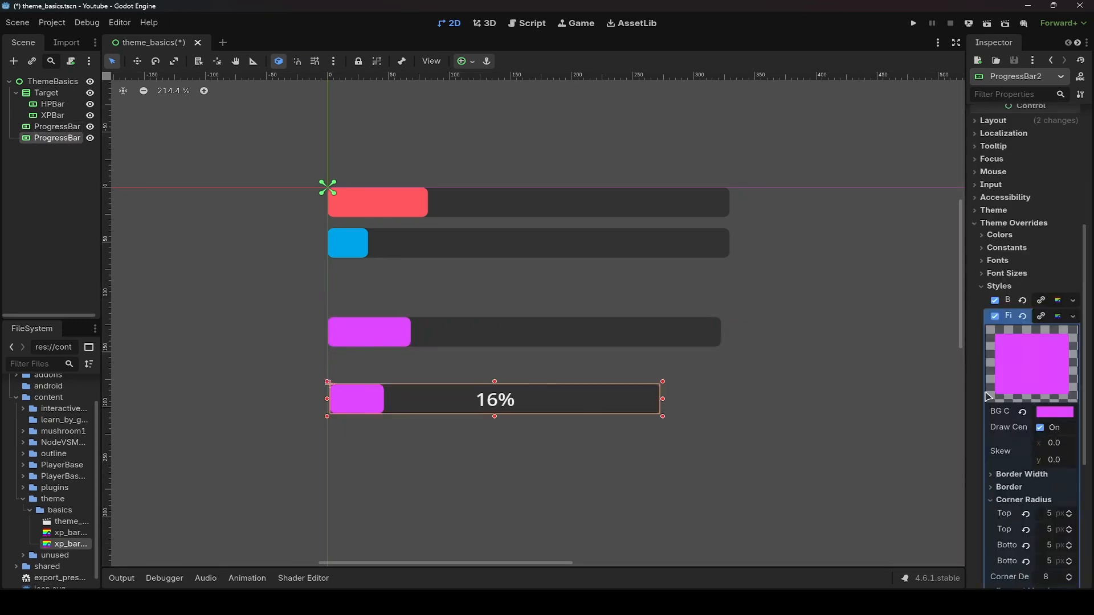
pyautogui.click(1055, 411)
pyautogui.moveTo(1026, 173); pyautogui.dragTo(948, 137)
pyautogui.click(814, 258)
pyautogui.hotkey('ctrl', 'z')
pyautogui.click(1052, 319)
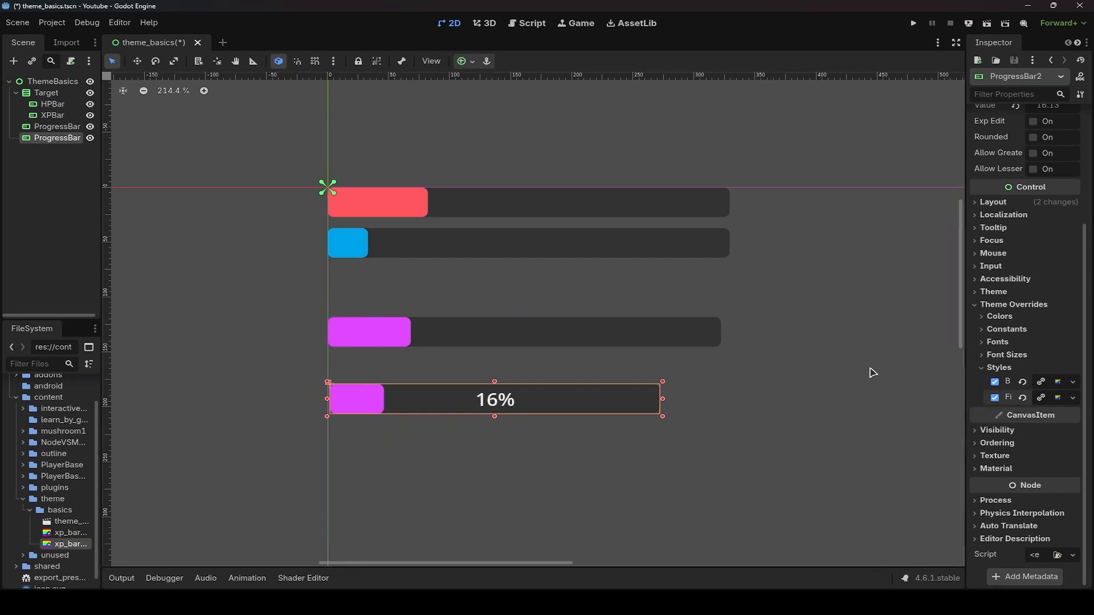
# - Make the new bar's fill stylebox unique
pyautogui.click(1073, 399)
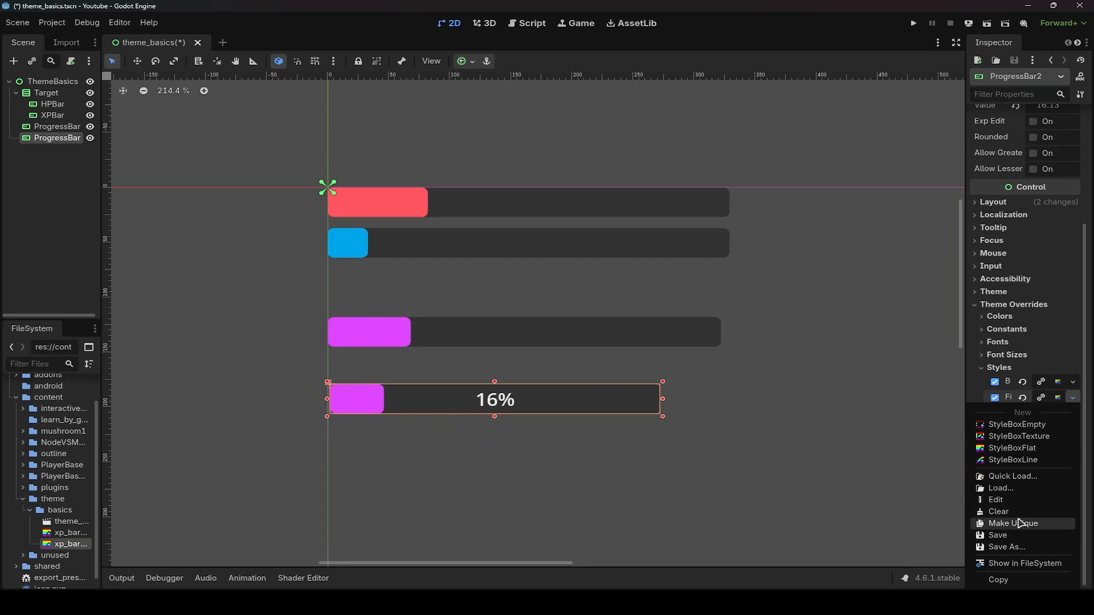
pyautogui.click(1012, 523)
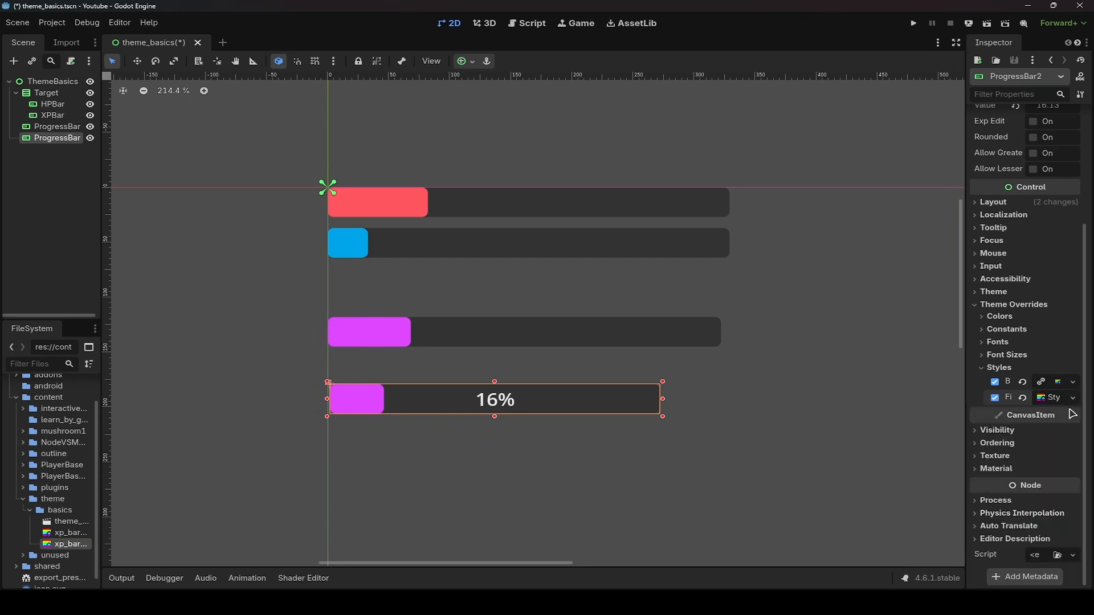
# - Change the new bar's fill BG color to green
pyautogui.click(1058, 402)
pyautogui.click(1050, 493)
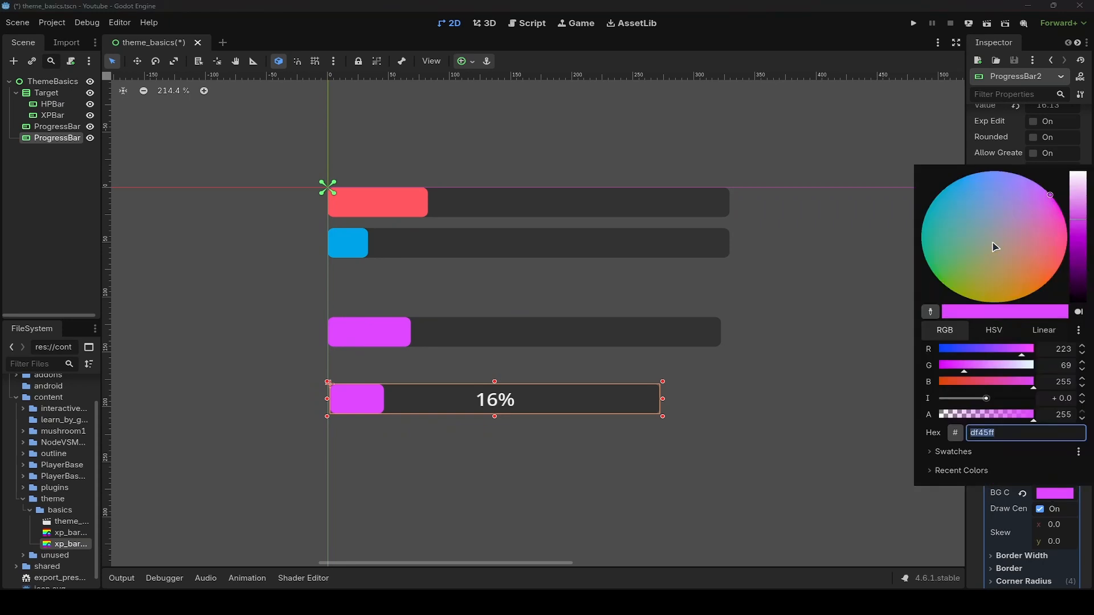
pyautogui.moveTo(992, 242); pyautogui.dragTo(888, 281)
pyautogui.click(422, 415)
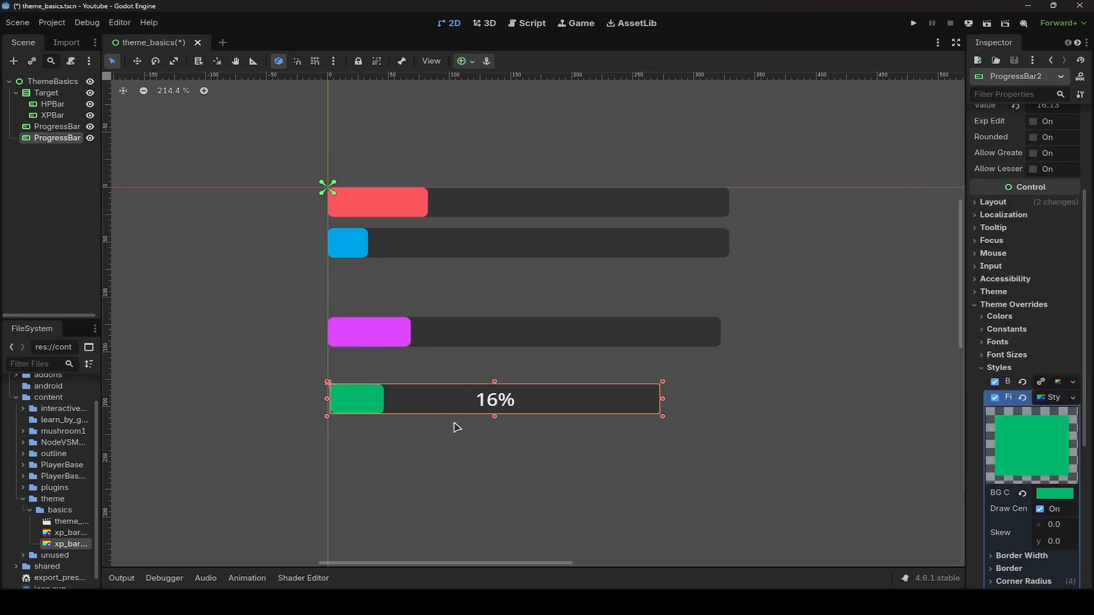
# - Move the green bar up slightly, closer to the magenta bar
pyautogui.press('w')
pyautogui.moveTo(466, 412); pyautogui.dragTo(469, 397)
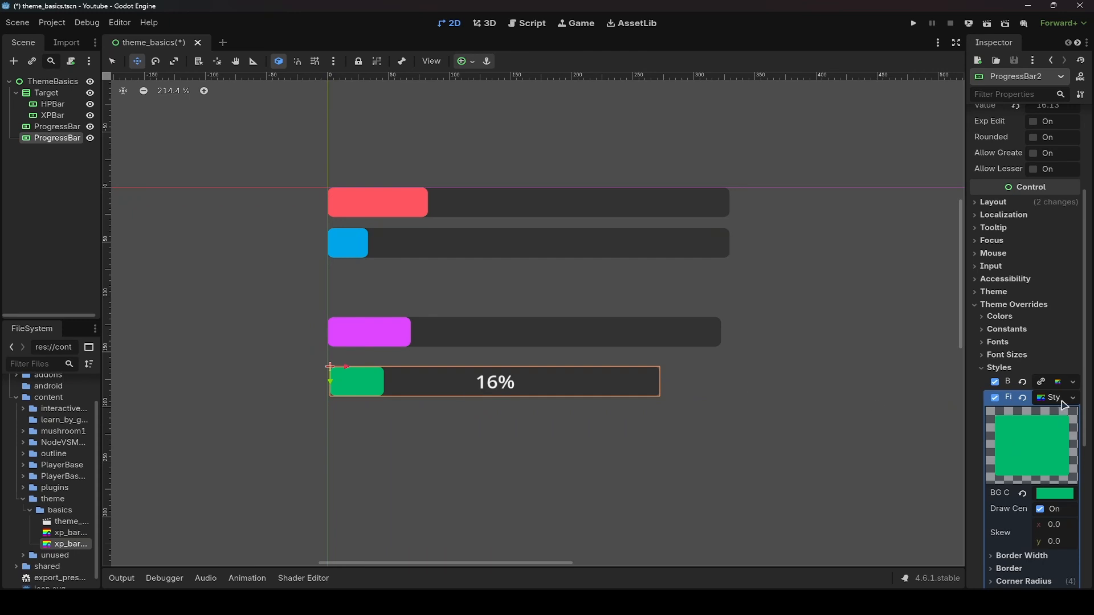
pyautogui.click(1058, 400)
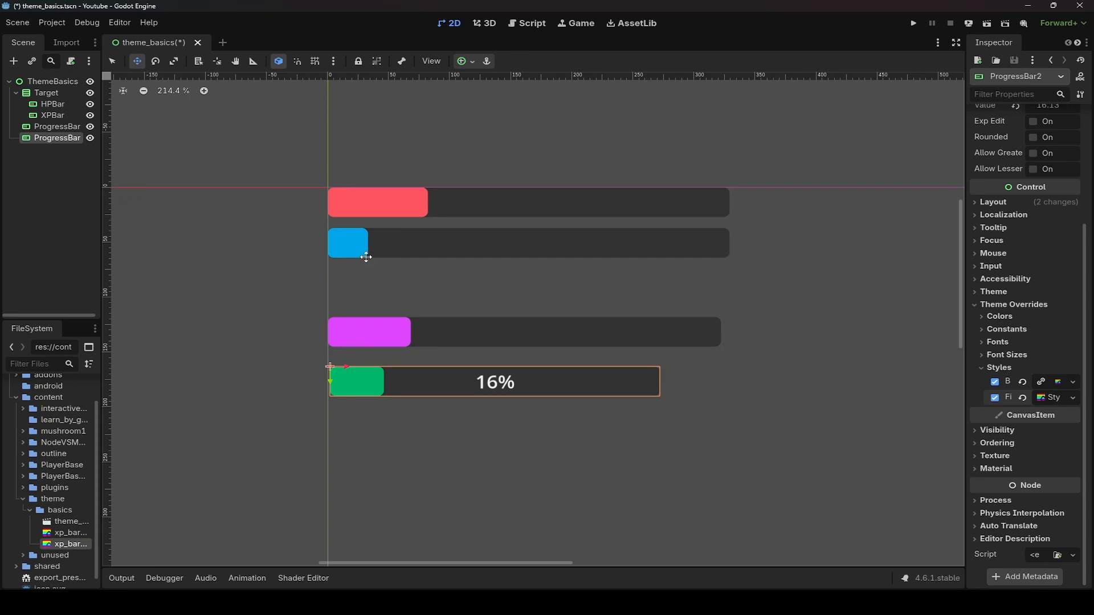
pyautogui.scroll(-1, 81, 535)
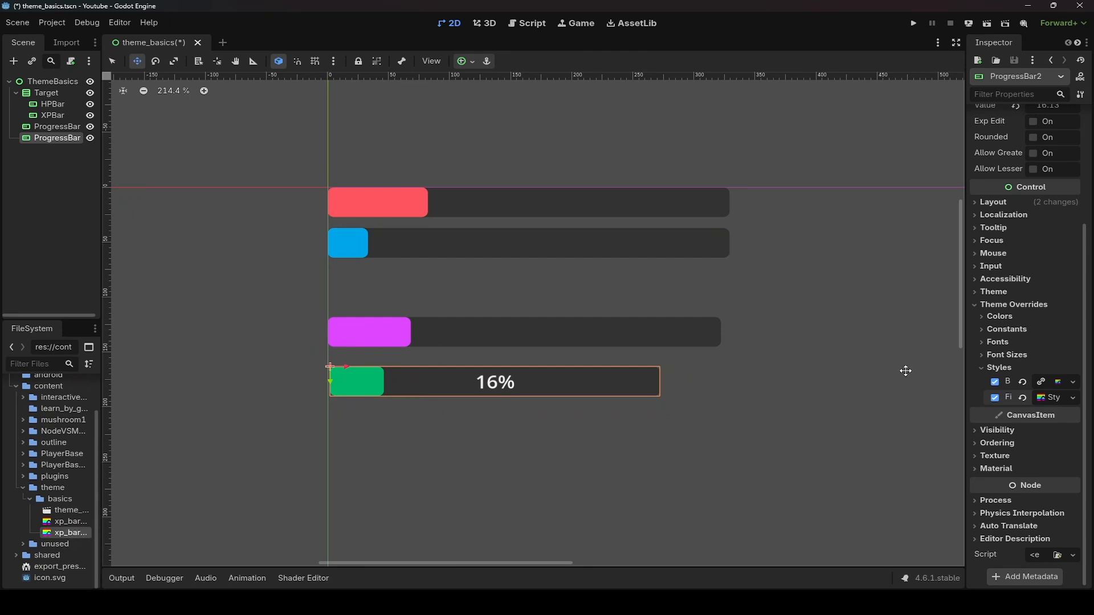
pyautogui.click(993, 292)
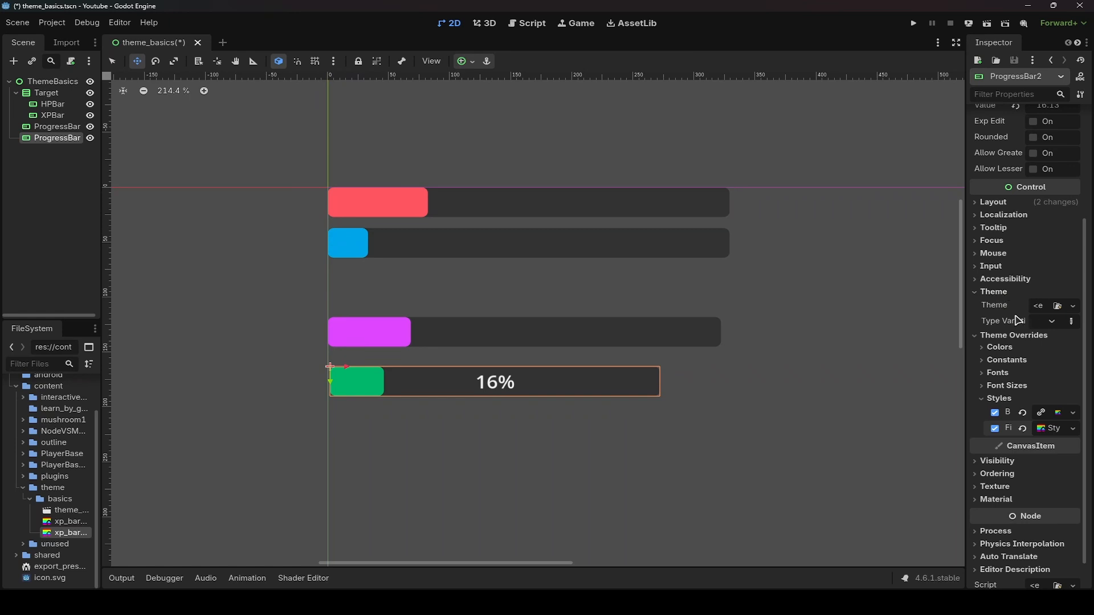
pyautogui.click(999, 293)
# - Add another ProgressBar under ThemeBasics and stretch it below the green bar to about the same width
pyautogui.click(207, 198)
pyautogui.click(45, 84)
pyautogui.hotkey('ctrl', 'a')
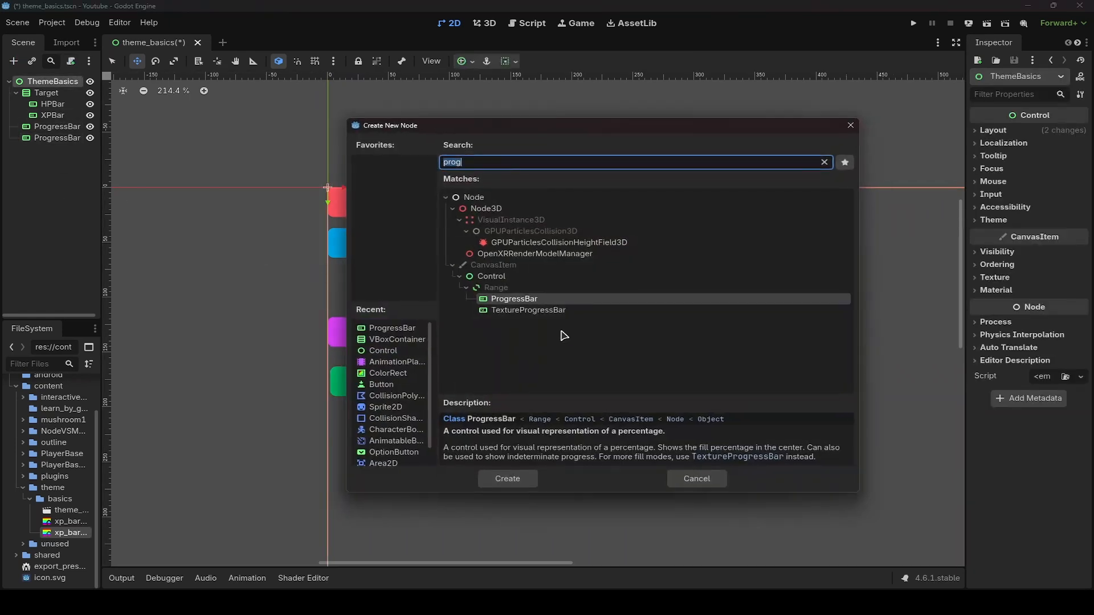
pyautogui.doubleClick(524, 304)
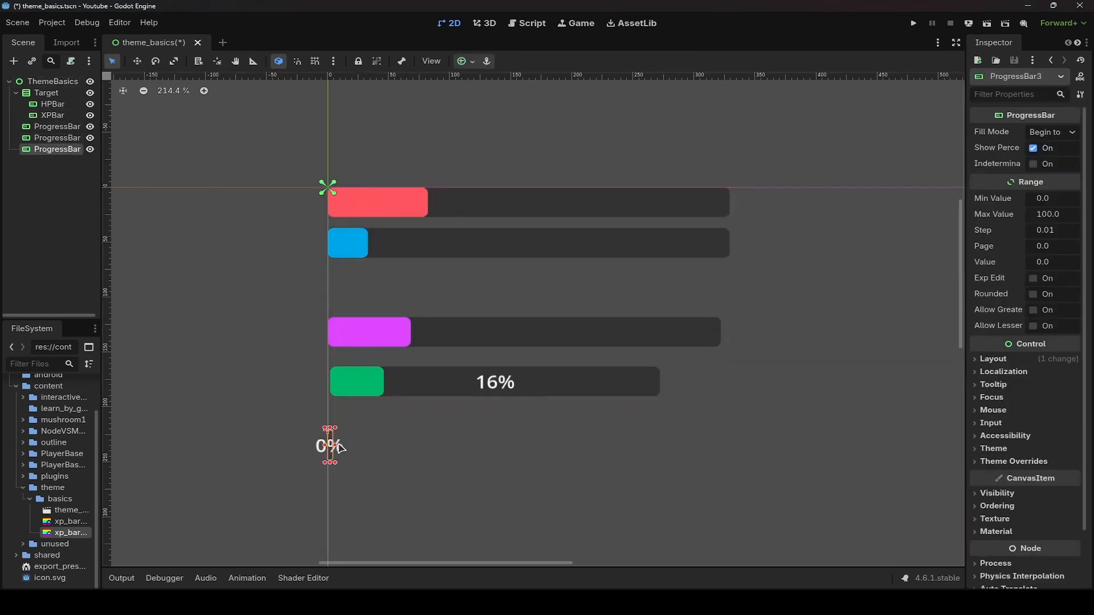
pyautogui.moveTo(339, 448); pyautogui.dragTo(711, 458)
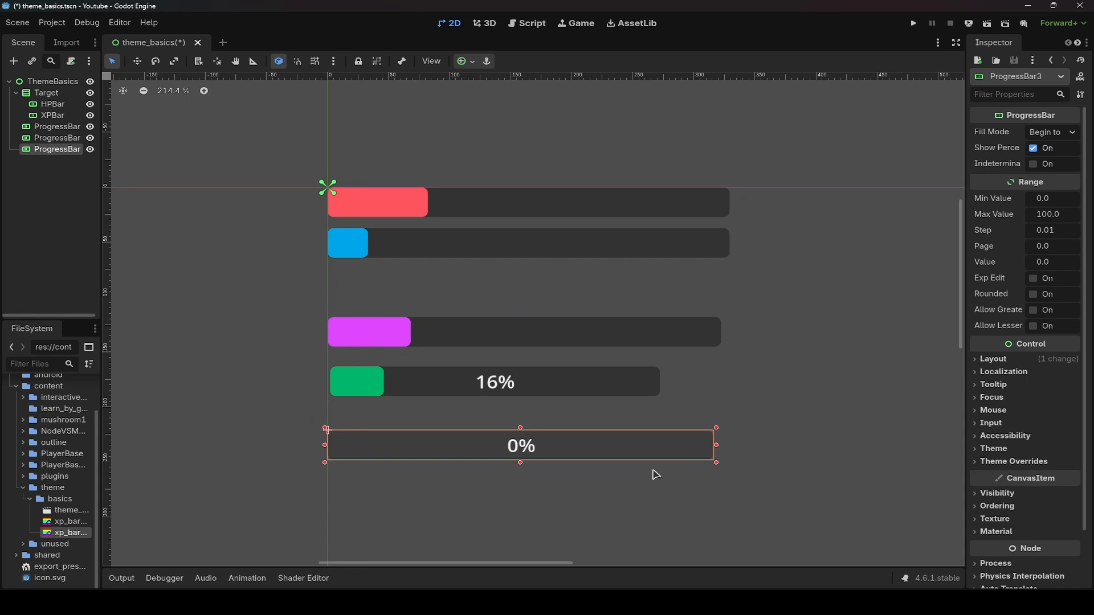
# - Open the third bar's theme override styles
pyautogui.click(1014, 461)
pyautogui.scroll(-3, 1011, 450)
pyautogui.click(1001, 407)
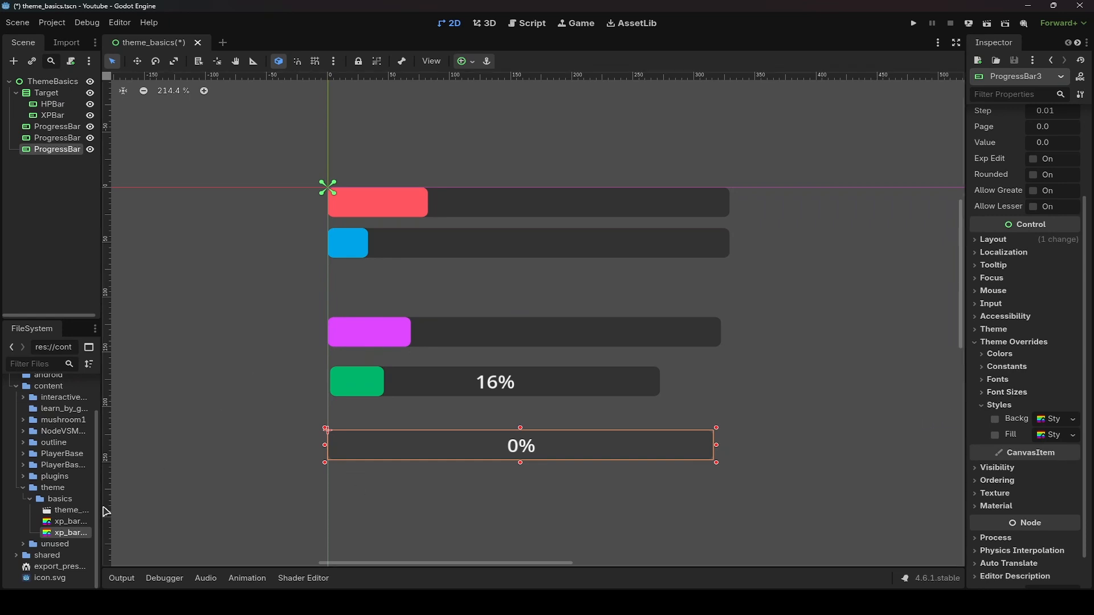
# - Create a new Theme resource named app_theme.tres in the basics folder and open it in the theme editor
pyautogui.rightClick(57, 499)
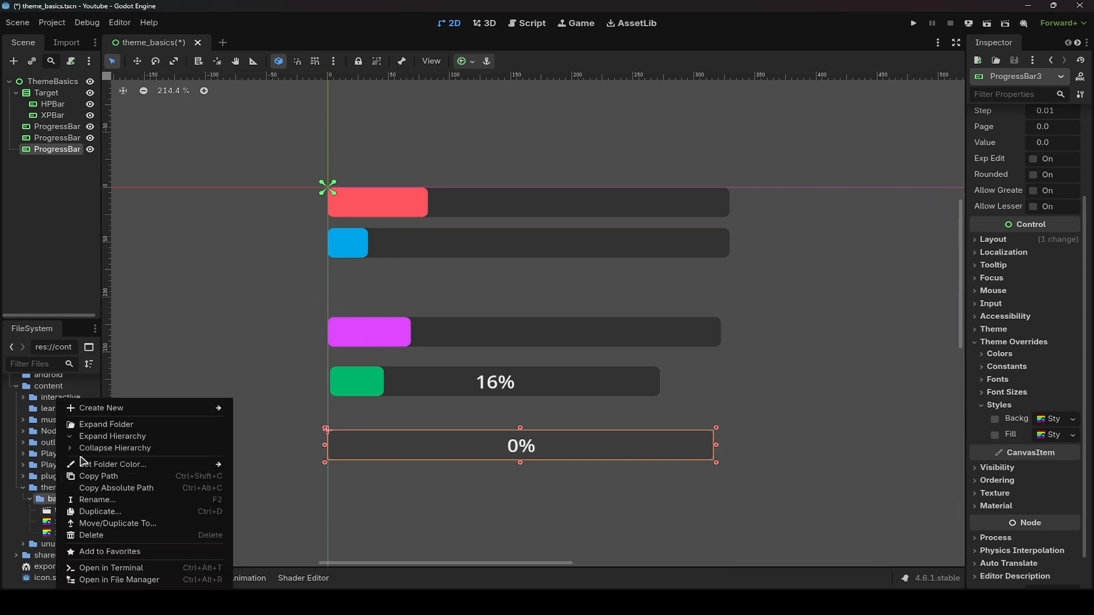
pyautogui.moveTo(121, 409)
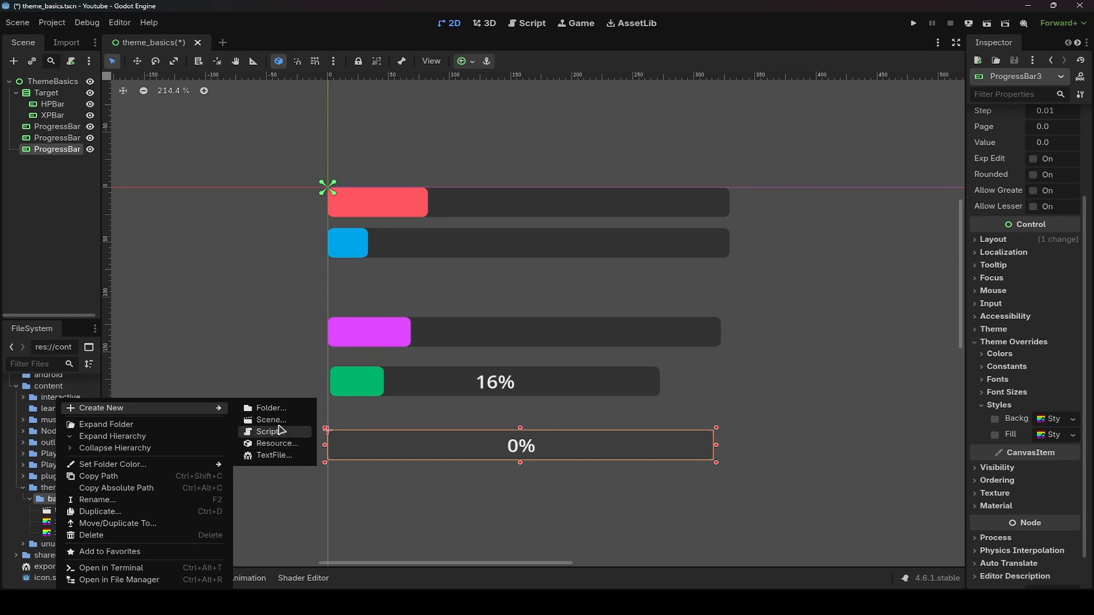
pyautogui.click(271, 444)
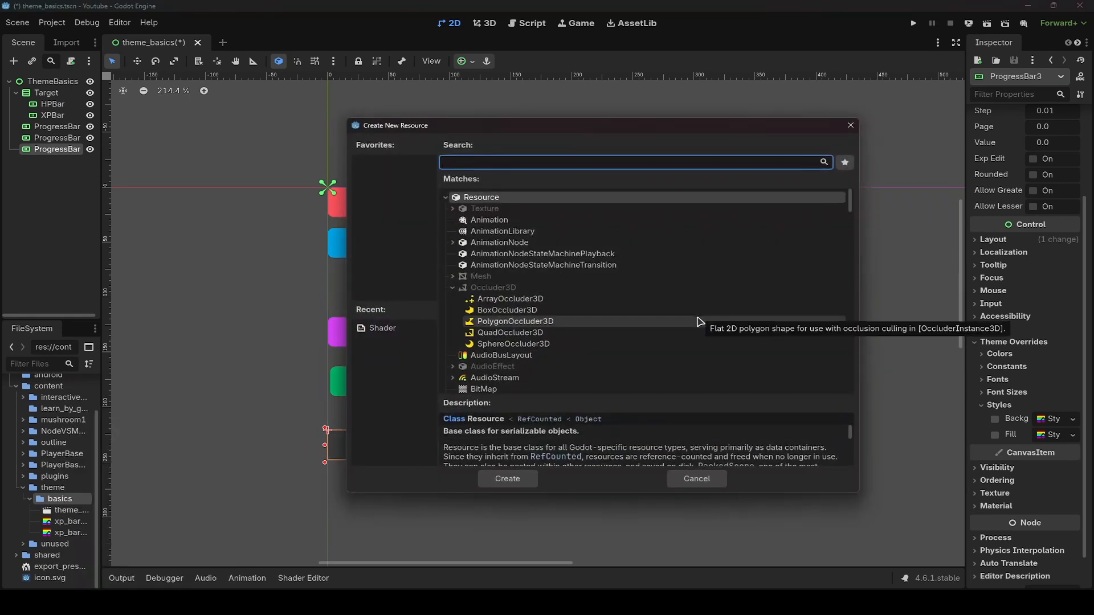
pyautogui.write('theme')
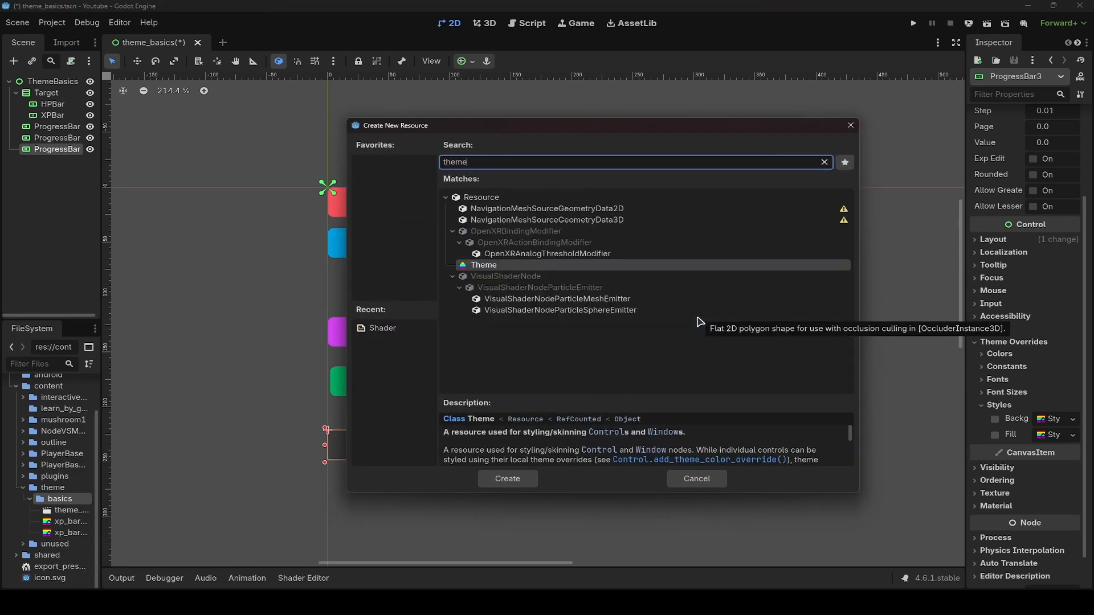
pyautogui.doubleClick(490, 265)
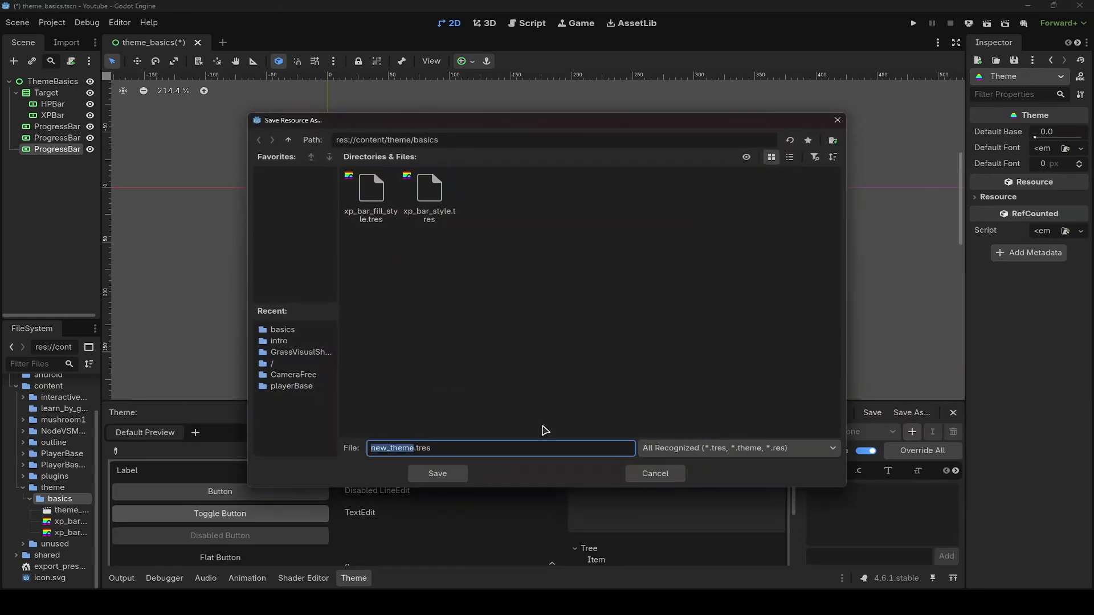
pyautogui.write('app_theme')
pyautogui.press('Return')
pyautogui.click(70, 514)
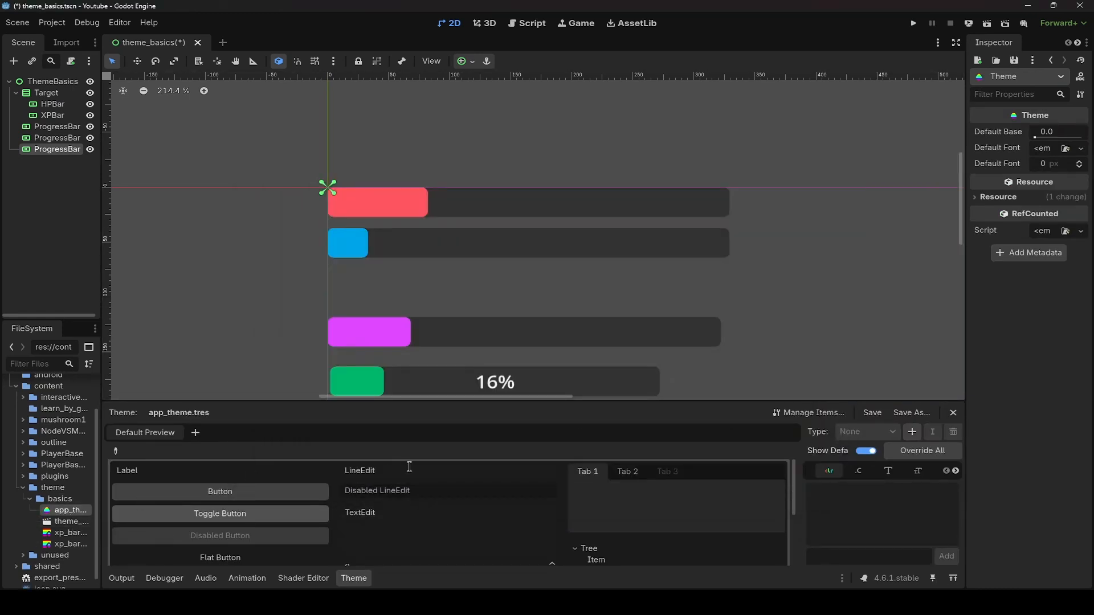
# - Browse the theme editor's preview of the default controls
pyautogui.scroll(-6, 742, 488)
pyautogui.scroll(6, 678, 503)
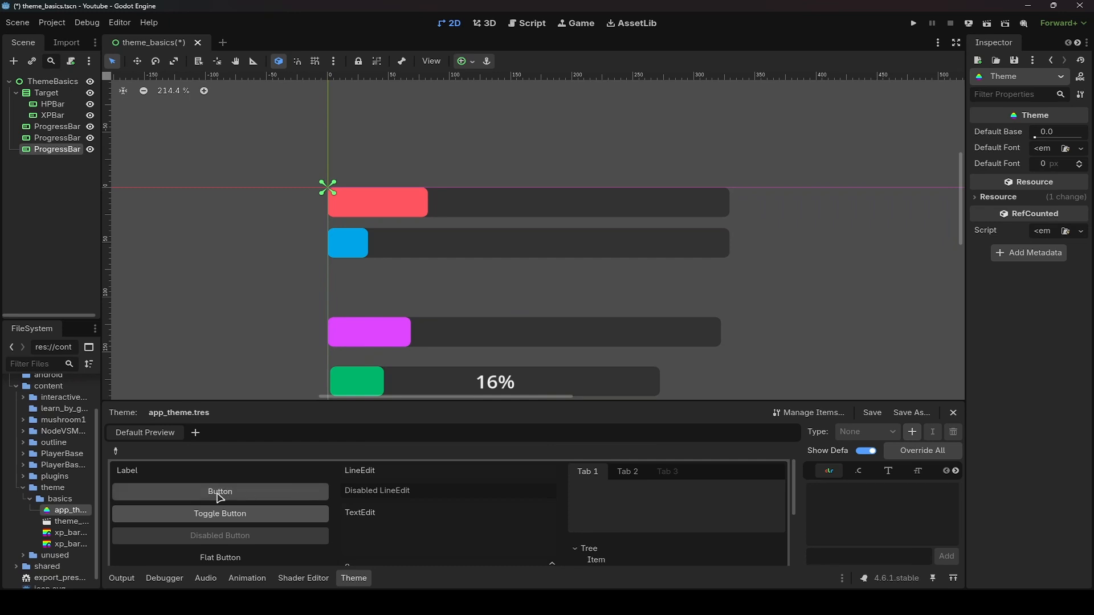
pyautogui.scroll(-5, 706, 498)
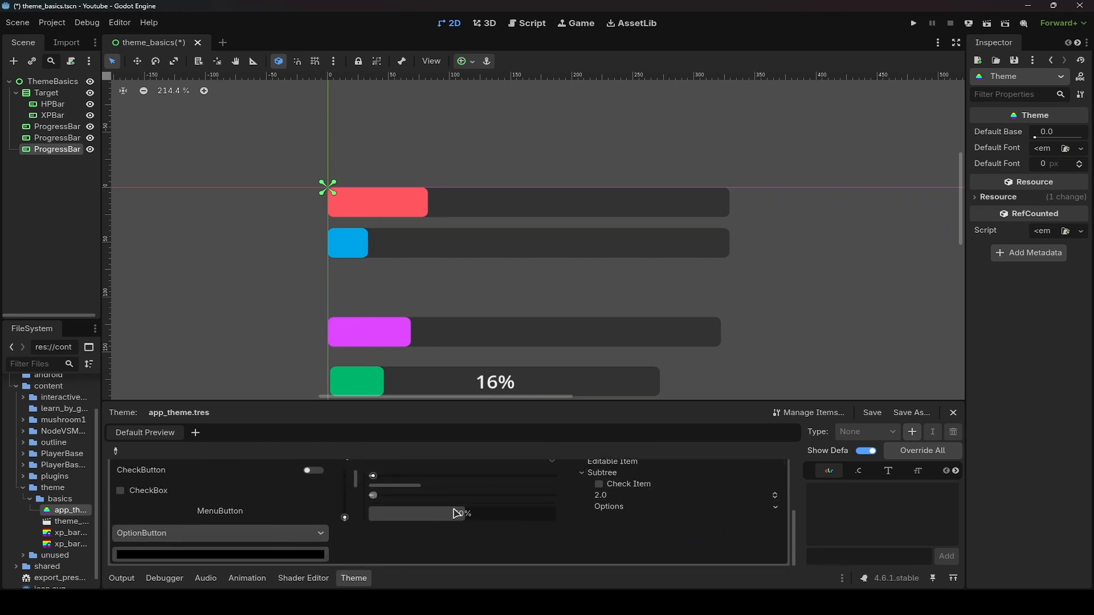
pyautogui.scroll(5, 456, 514)
pyautogui.click(624, 477)
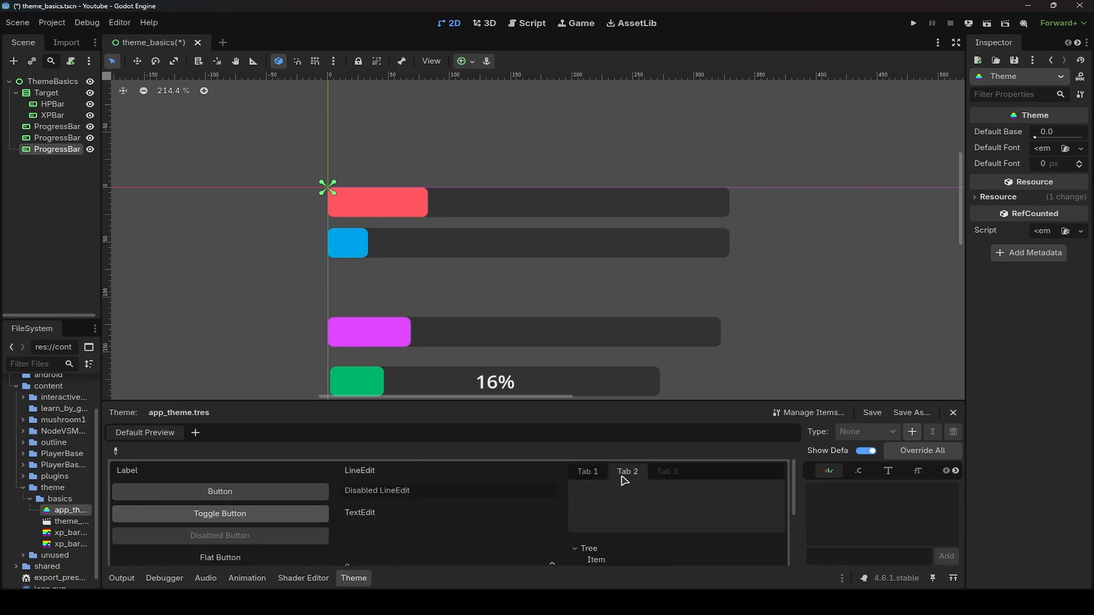
pyautogui.scroll(-5, 525, 464)
pyautogui.scroll(-1, 513, 520)
pyautogui.scroll(6, 346, 516)
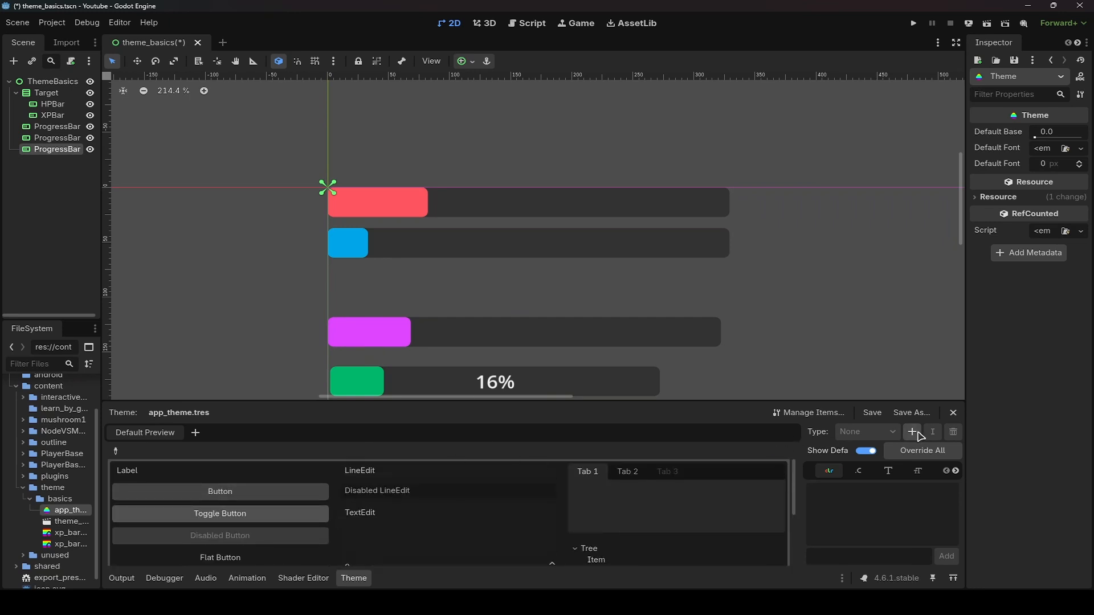
# - Add the ProgressBar type to the theme
pyautogui.click(912, 431)
pyautogui.write('p')
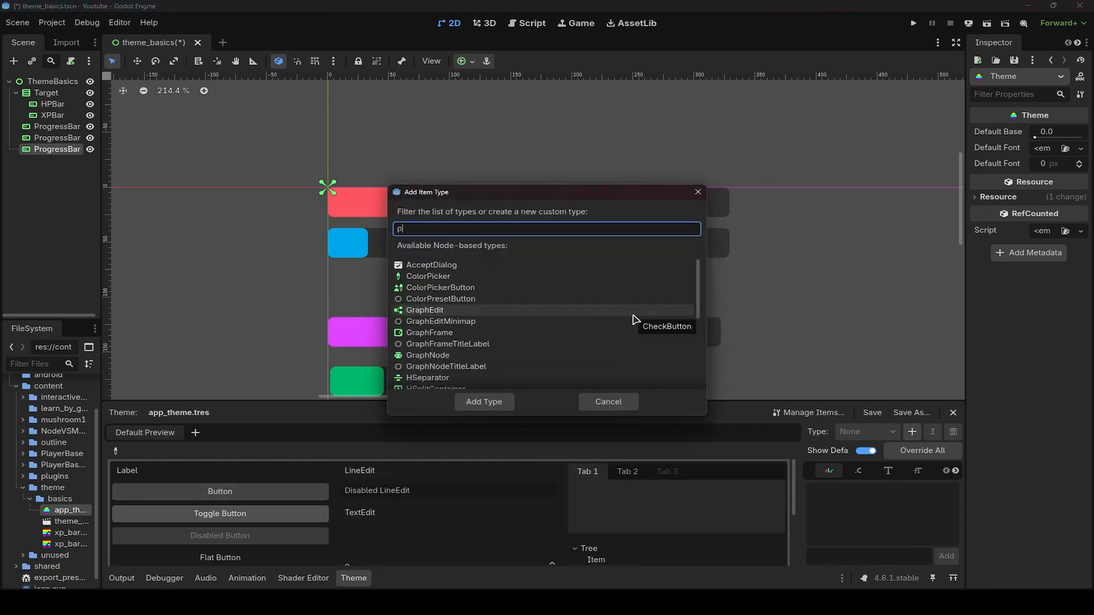
pyautogui.write('ro')
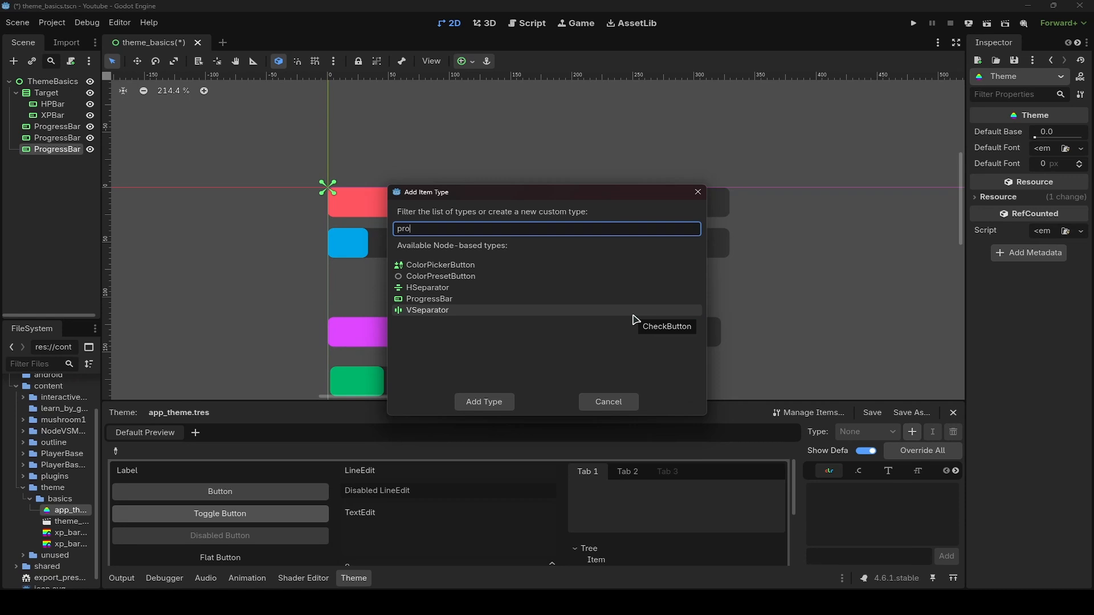
pyautogui.click(634, 299)
pyautogui.press('Return')
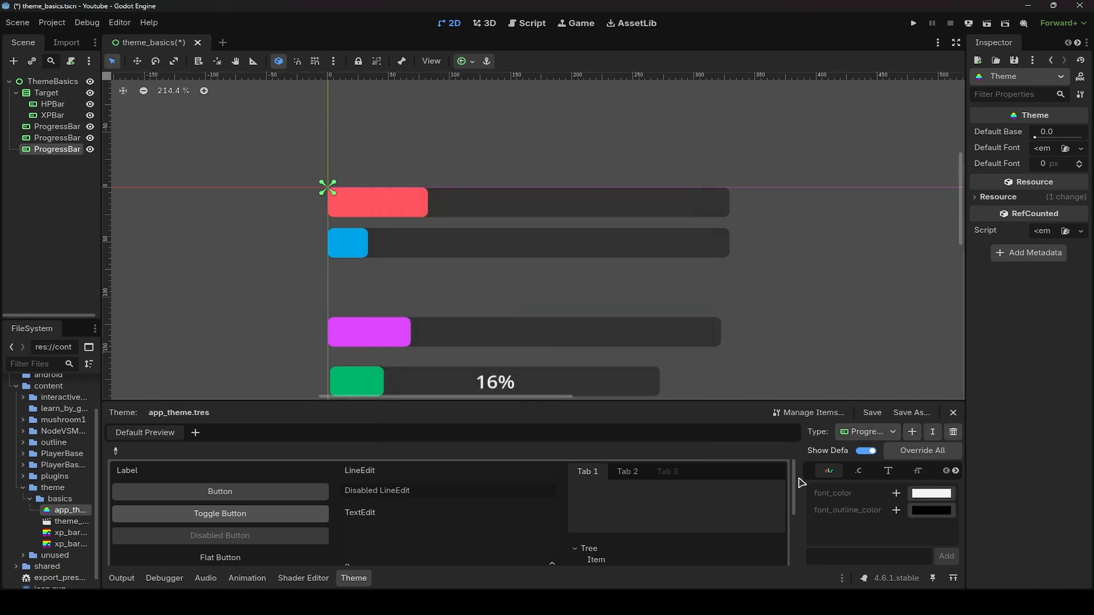
# - Add background and fill stylebox items for the ProgressBar type
pyautogui.moveTo(796, 483); pyautogui.dragTo(605, 485)
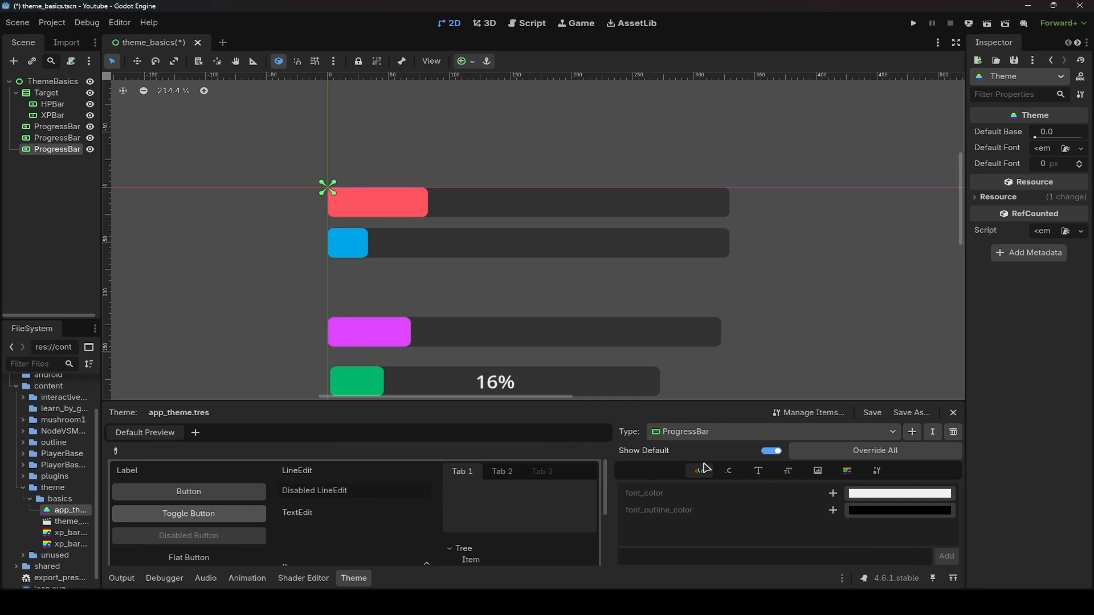
pyautogui.click(848, 471)
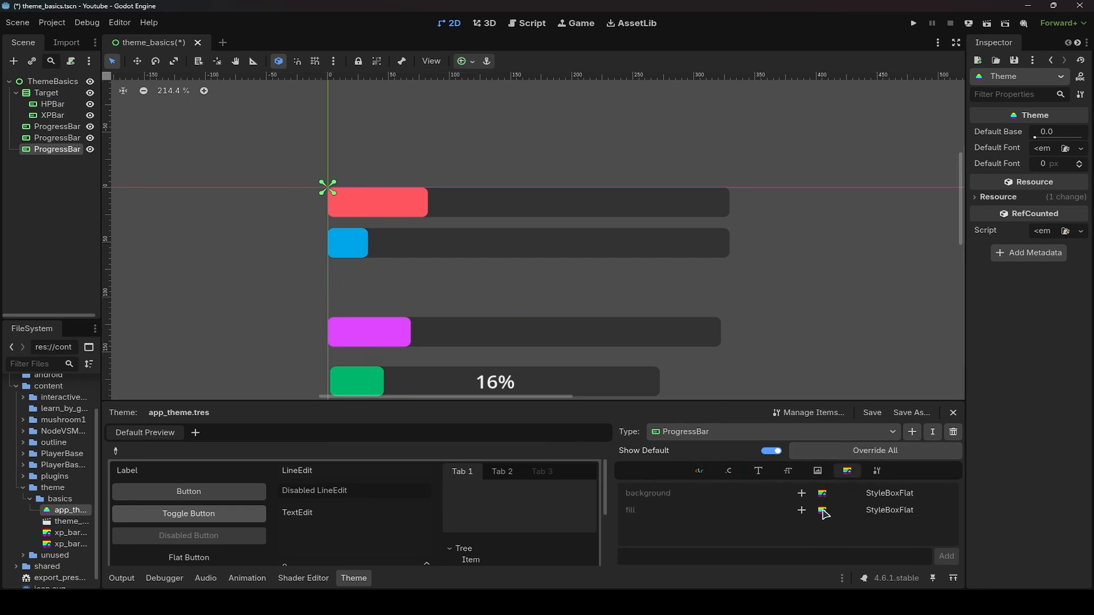
pyautogui.scroll(-5, 640, 326)
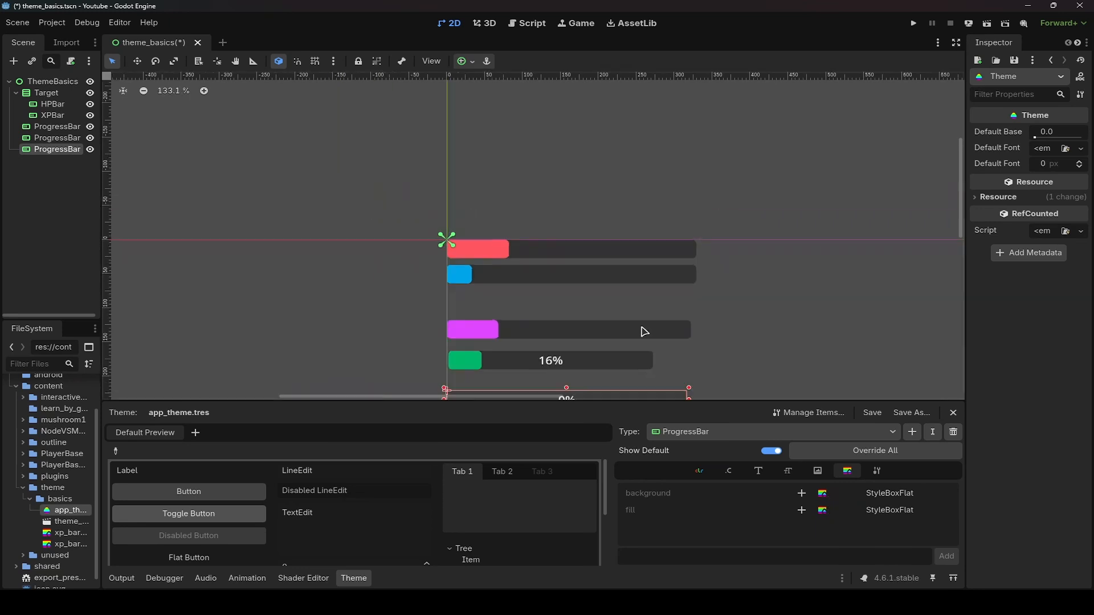
pyautogui.scroll(3, 706, 302)
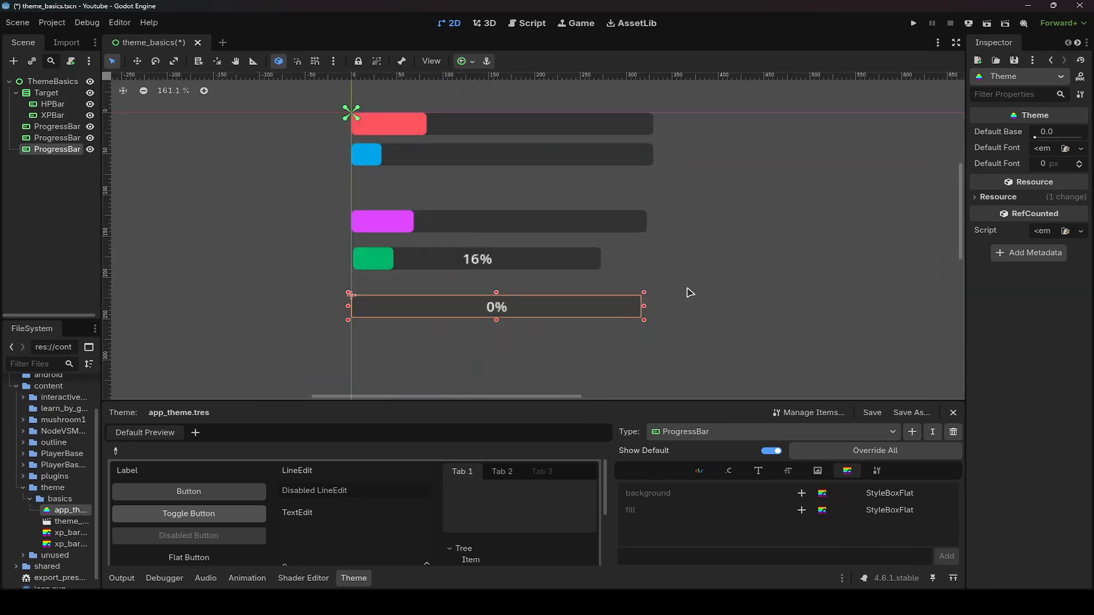
pyautogui.click(801, 493)
pyautogui.click(802, 510)
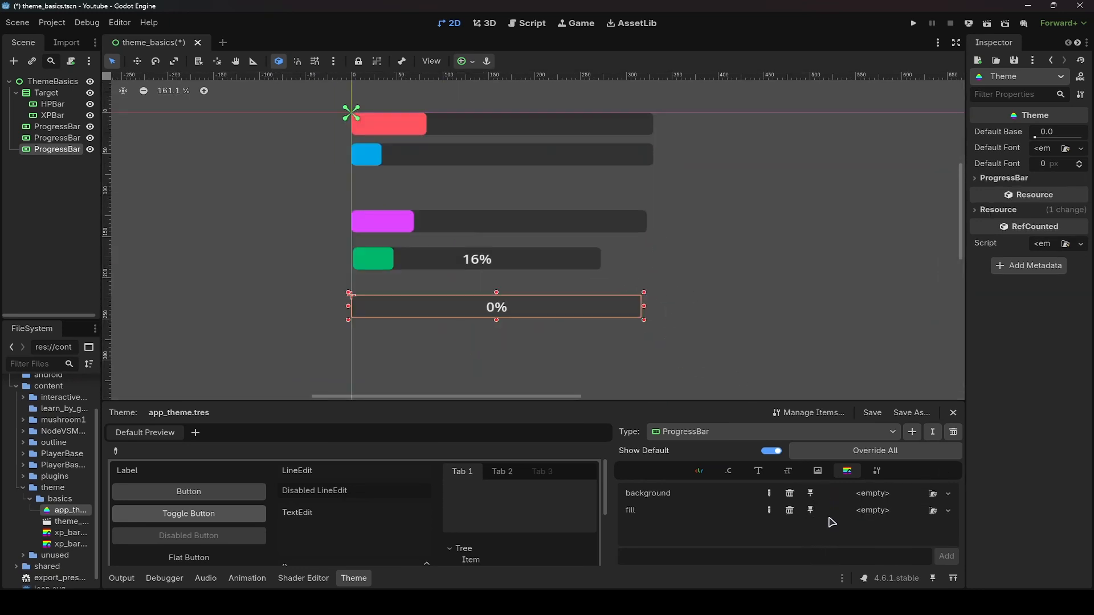
# - Assign a new StyleBoxFlat to both the background and fill items
pyautogui.click(948, 494)
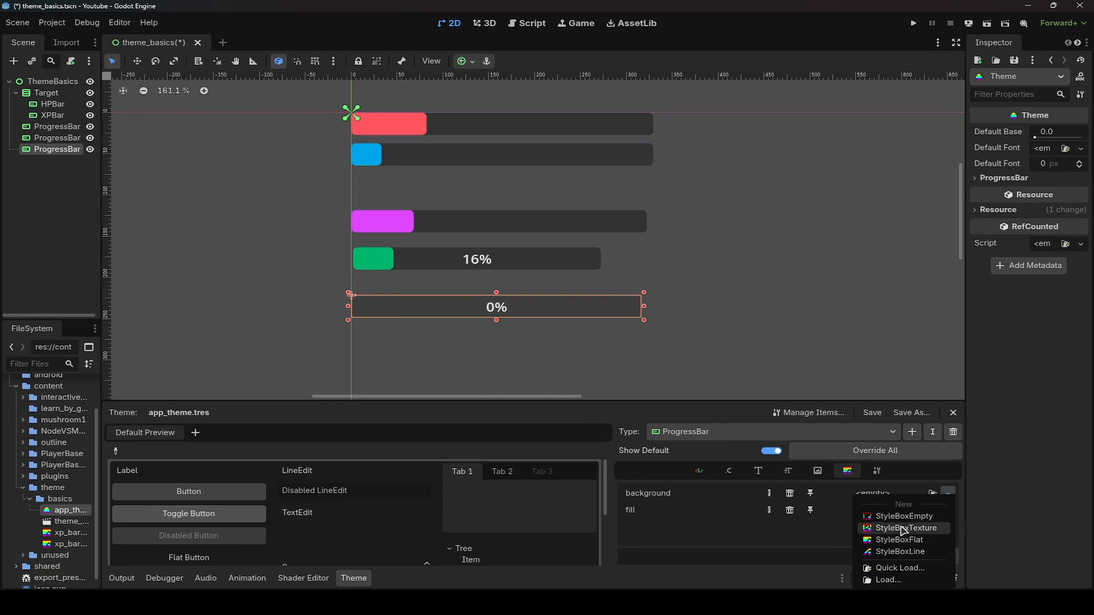
pyautogui.click(899, 540)
pyautogui.click(947, 511)
pyautogui.click(899, 557)
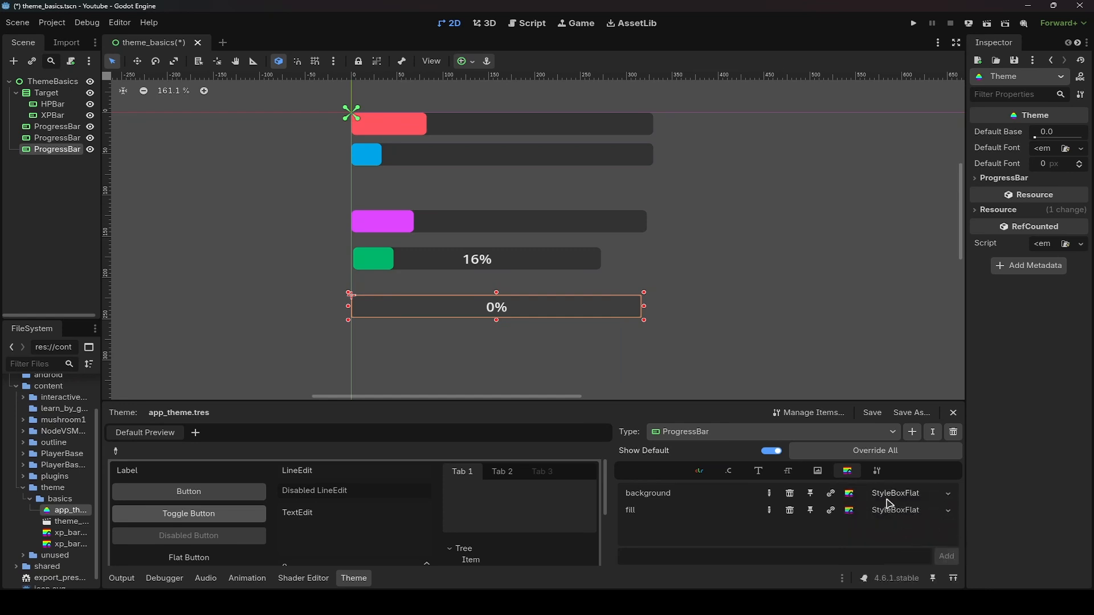
# - Open the background StyleBoxFlat and pick the existing bars' dark track color as its BG color
pyautogui.click(891, 510)
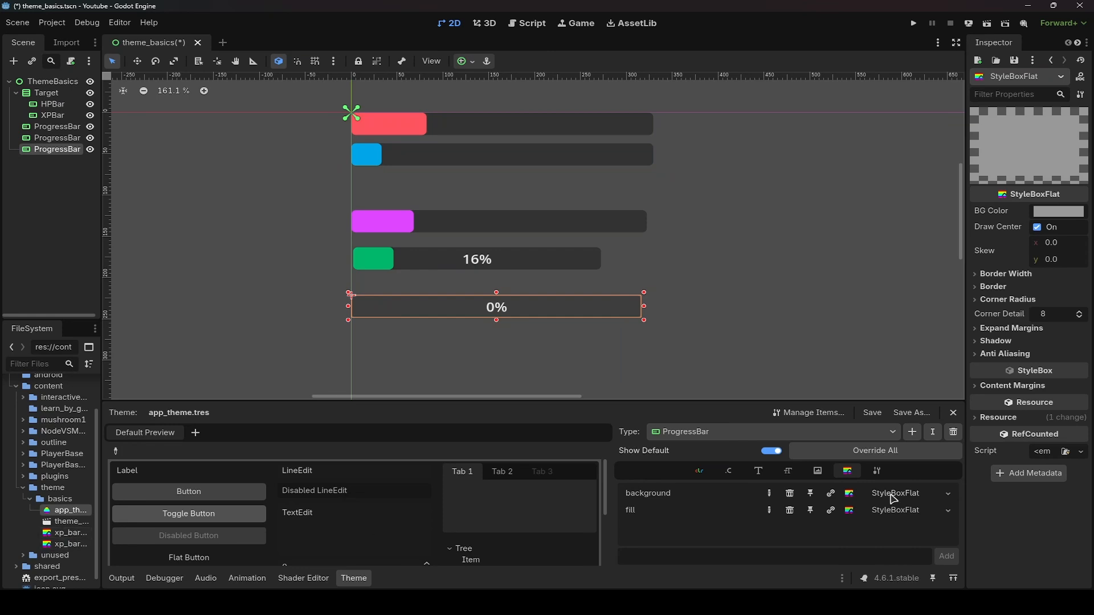
pyautogui.click(948, 493)
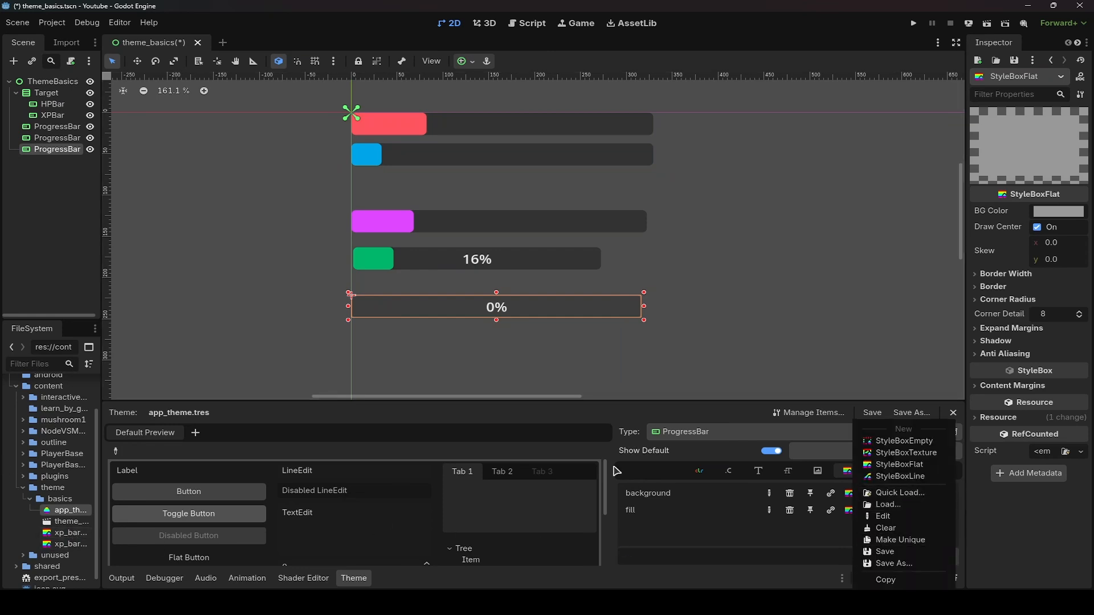
pyautogui.click(785, 546)
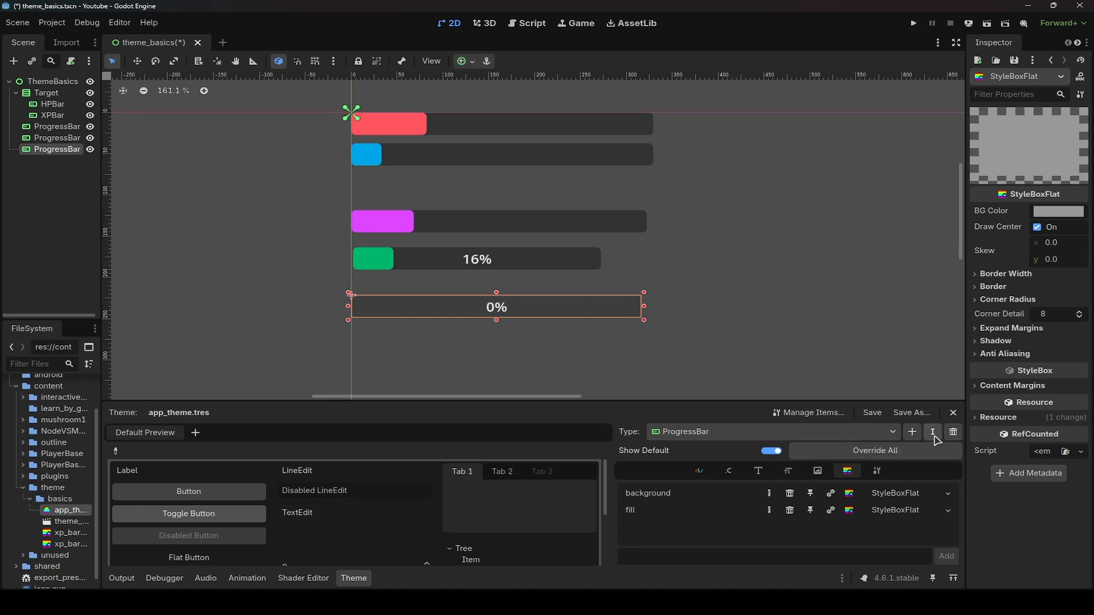
pyautogui.click(1058, 211)
pyautogui.click(931, 365)
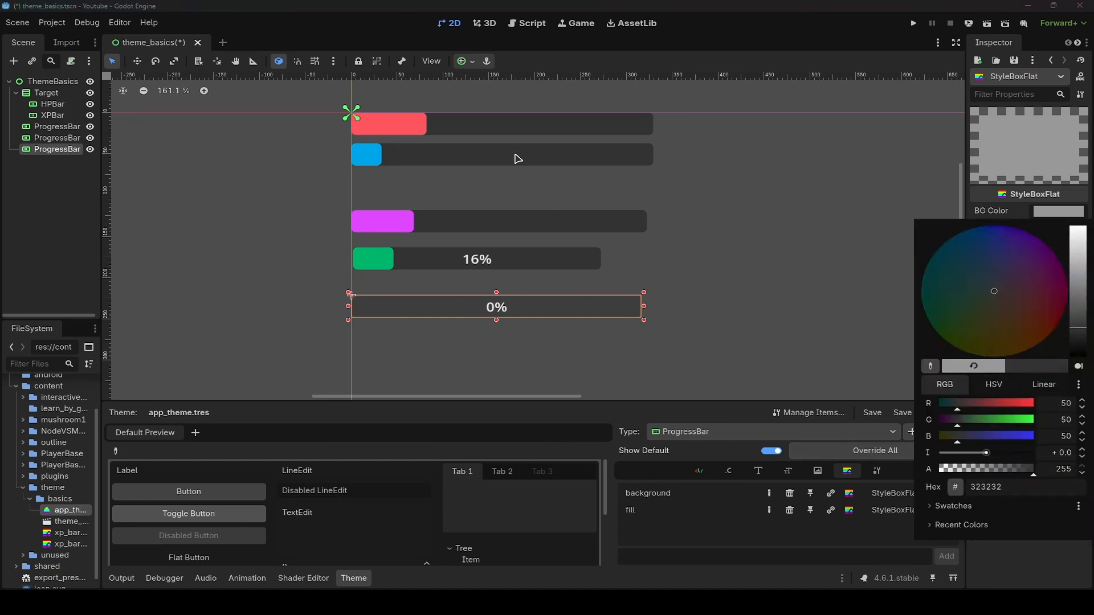
pyautogui.click(515, 156)
pyautogui.click(1041, 211)
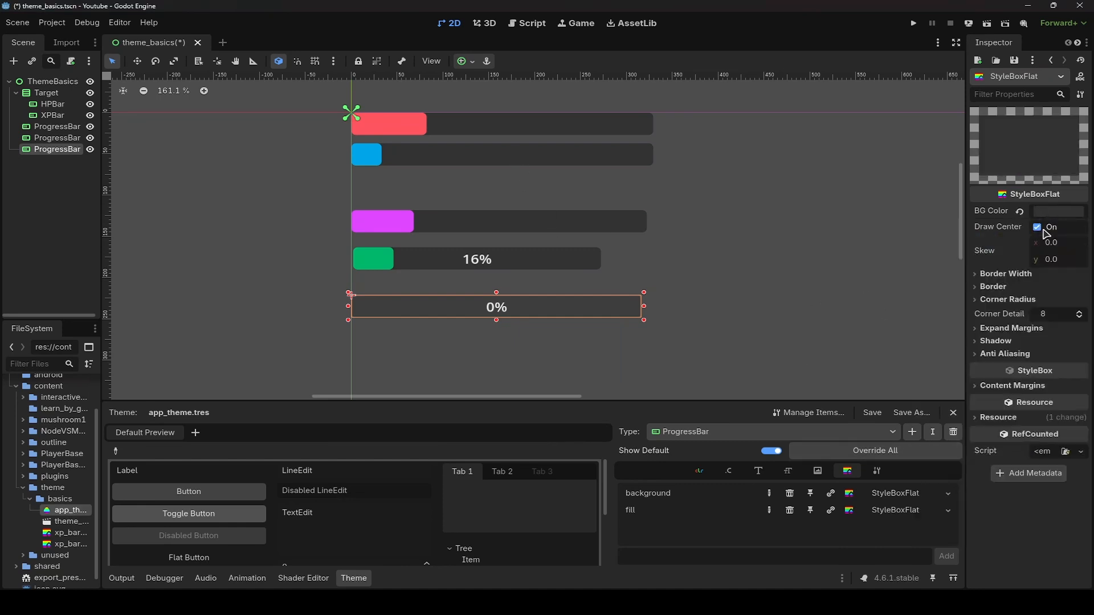
# - Set all four corner radii of the background stylebox to 5 px
pyautogui.click(1012, 299)
pyautogui.click(1052, 317)
pyautogui.write('5')
pyautogui.click(1052, 334)
pyautogui.write('5')
pyautogui.click(1052, 347)
pyautogui.write('5')
pyautogui.click(1052, 362)
pyautogui.write('5')
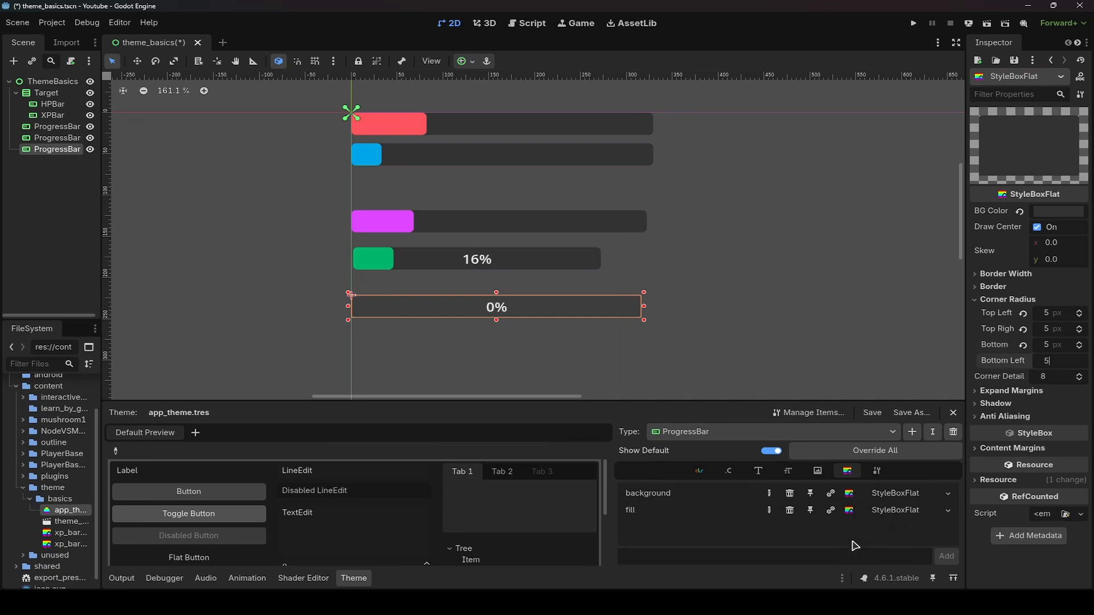
# - Open the fill StyleBoxFlat and pick the HP bar's red as its BG color
pyautogui.click(897, 512)
pyautogui.click(1050, 214)
pyautogui.click(930, 366)
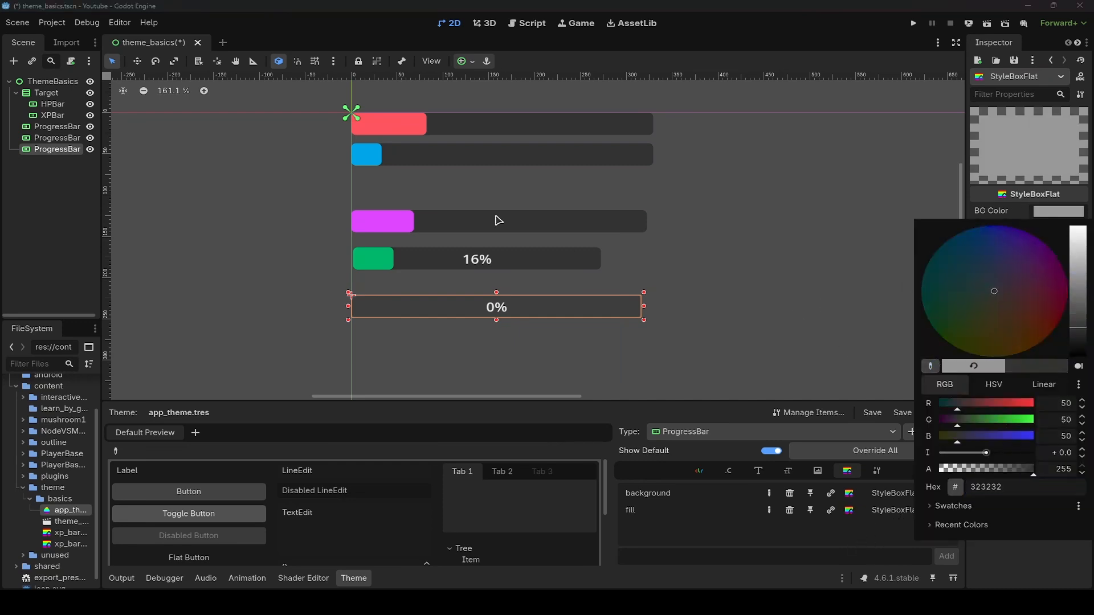
pyautogui.click(399, 130)
pyautogui.click(833, 351)
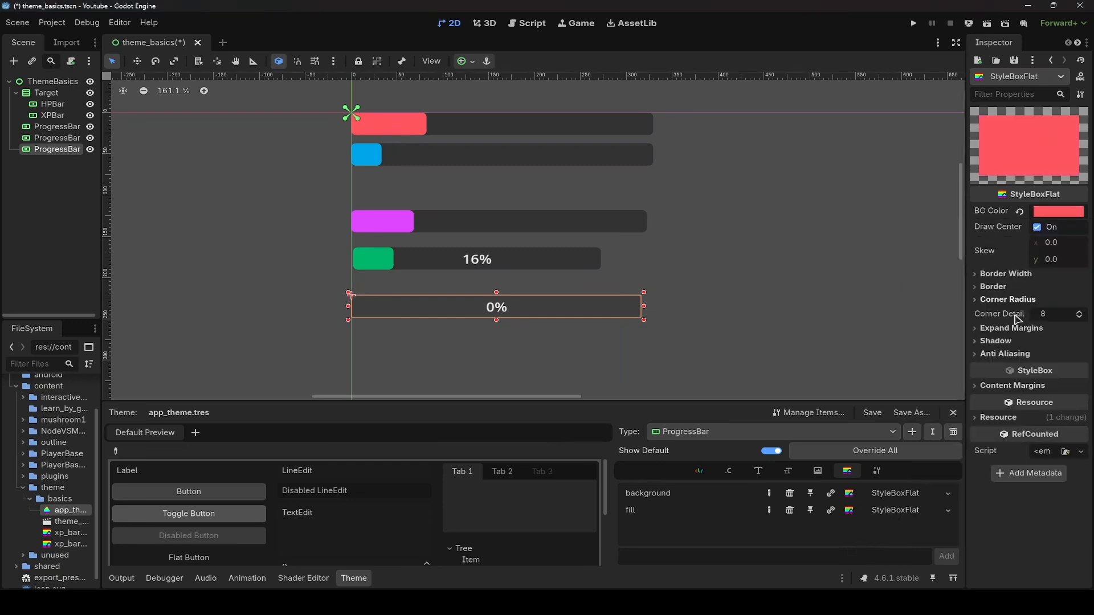
# - Set the fill stylebox's corner radii to 5 px
pyautogui.click(1007, 299)
pyautogui.click(1052, 313)
pyautogui.write('5')
pyautogui.click(1052, 328)
pyautogui.write('5')
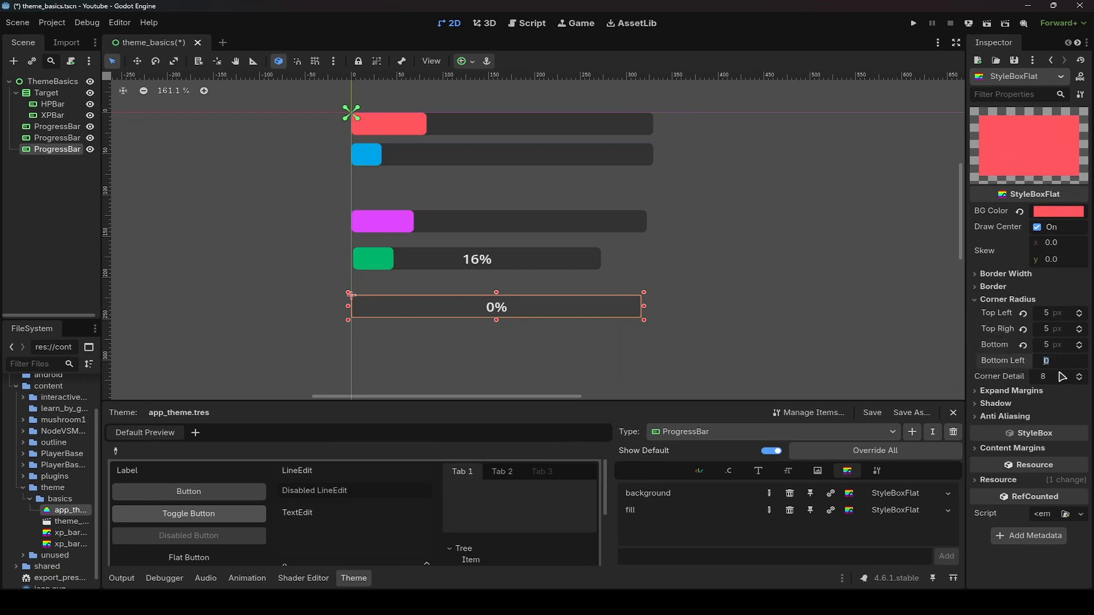
pyautogui.click(914, 350)
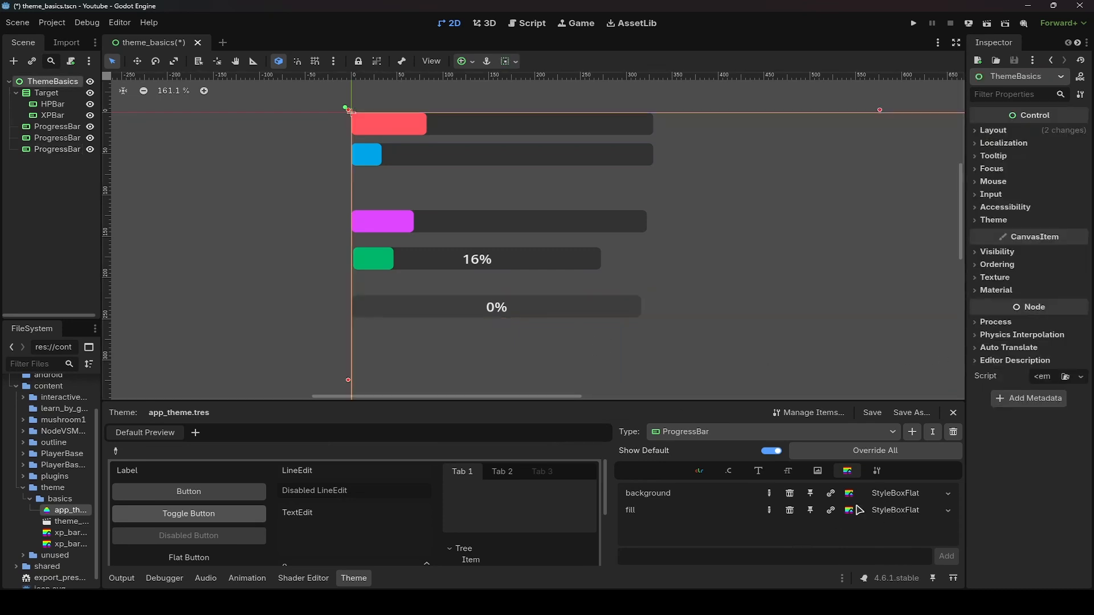
# - Open Manage Theme Items and rename the ProgressBar type to HPBar
pyautogui.click(55, 149)
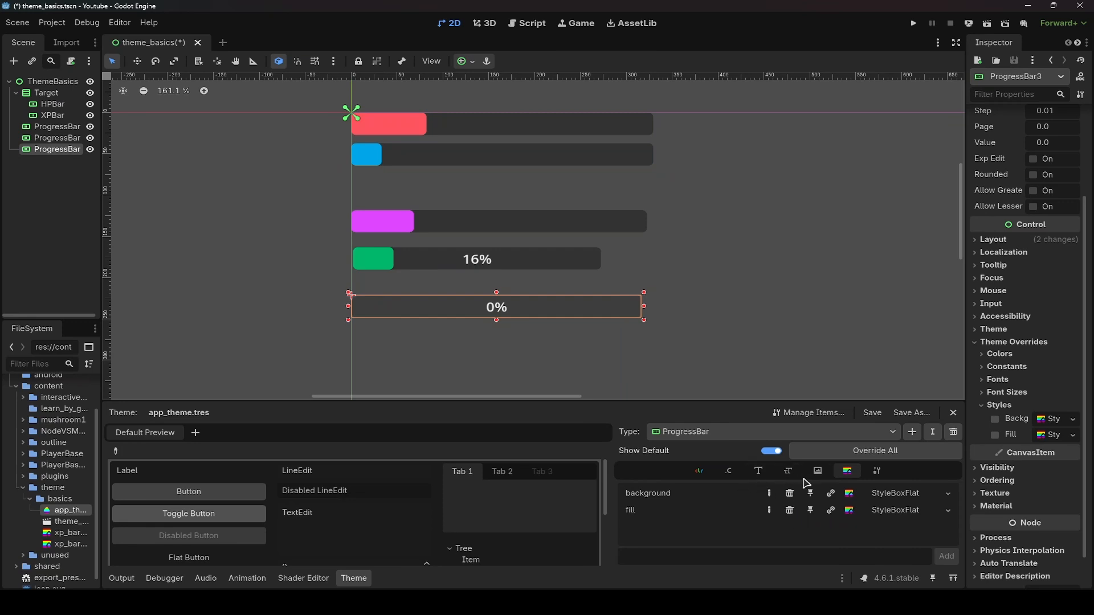
pyautogui.moveTo(606, 486); pyautogui.dragTo(607, 533)
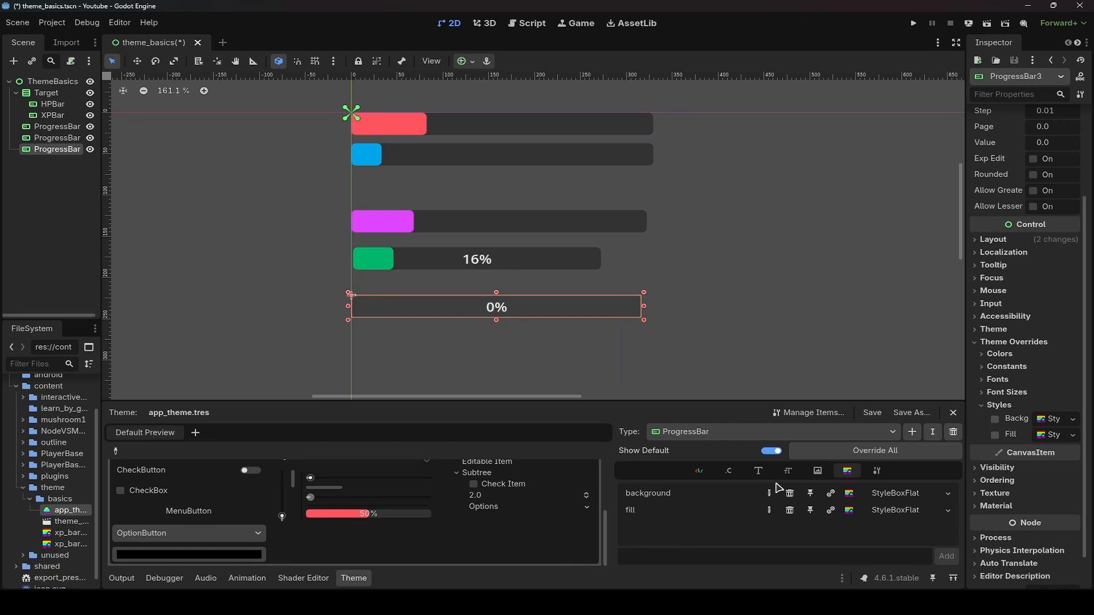
pyautogui.click(803, 413)
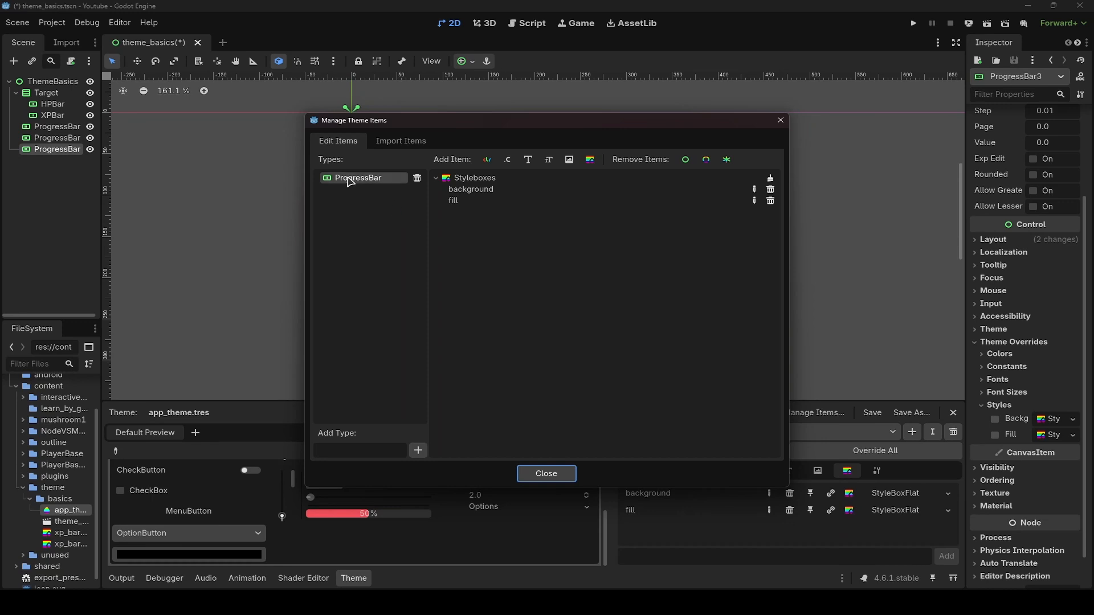
pyautogui.click(359, 180)
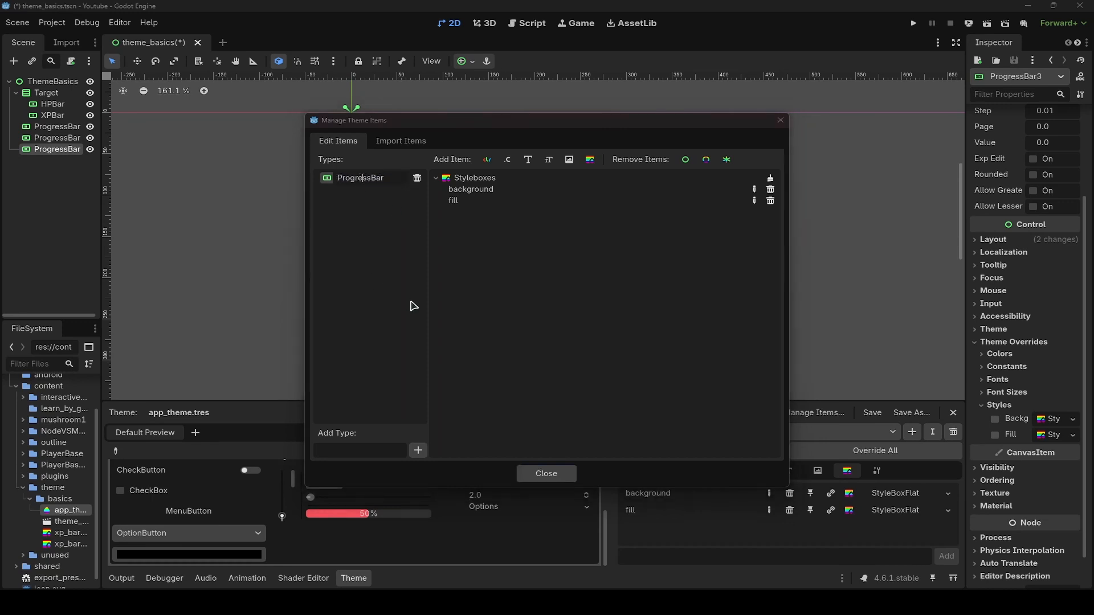
pyautogui.hotkey('ctrl', 'a')
pyautogui.write('H')
pyautogui.press('Return')
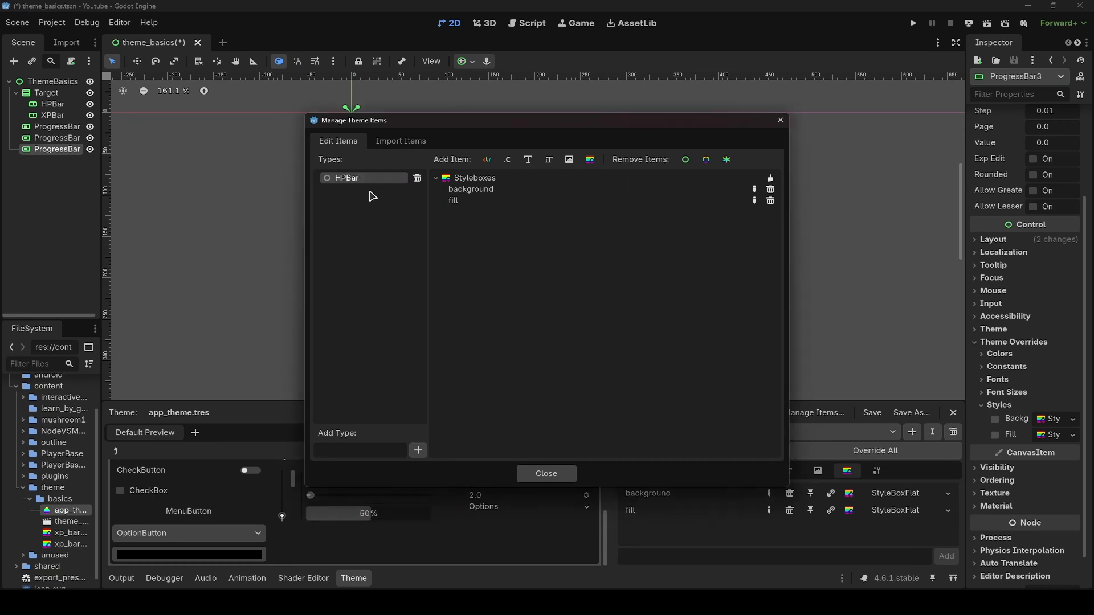
# - Set the HPBar type's base type to ProgressBar and save the scene
pyautogui.click(546, 474)
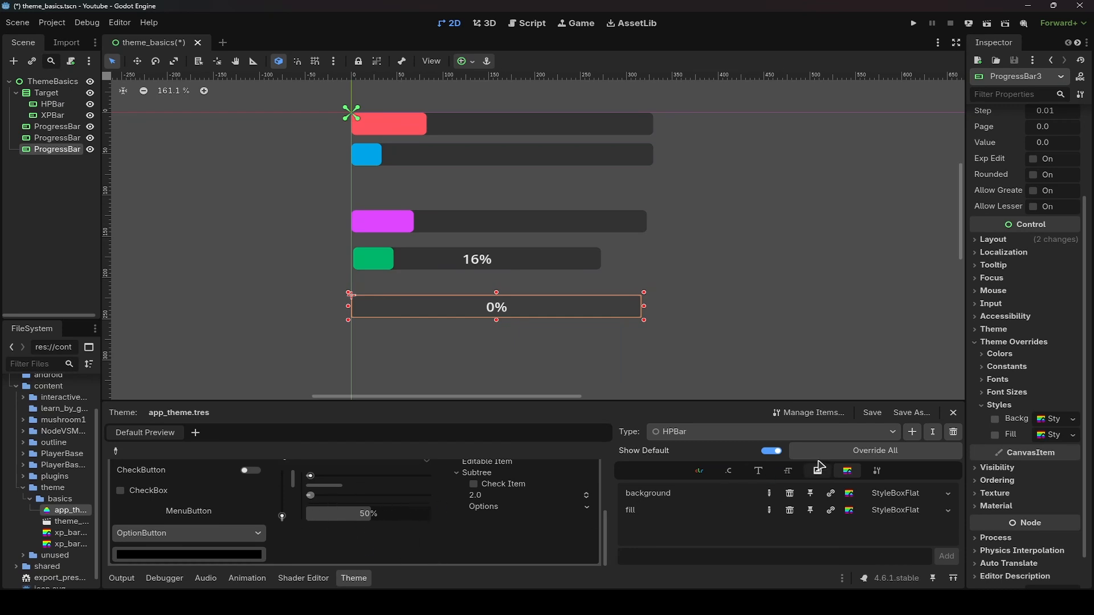
pyautogui.click(877, 471)
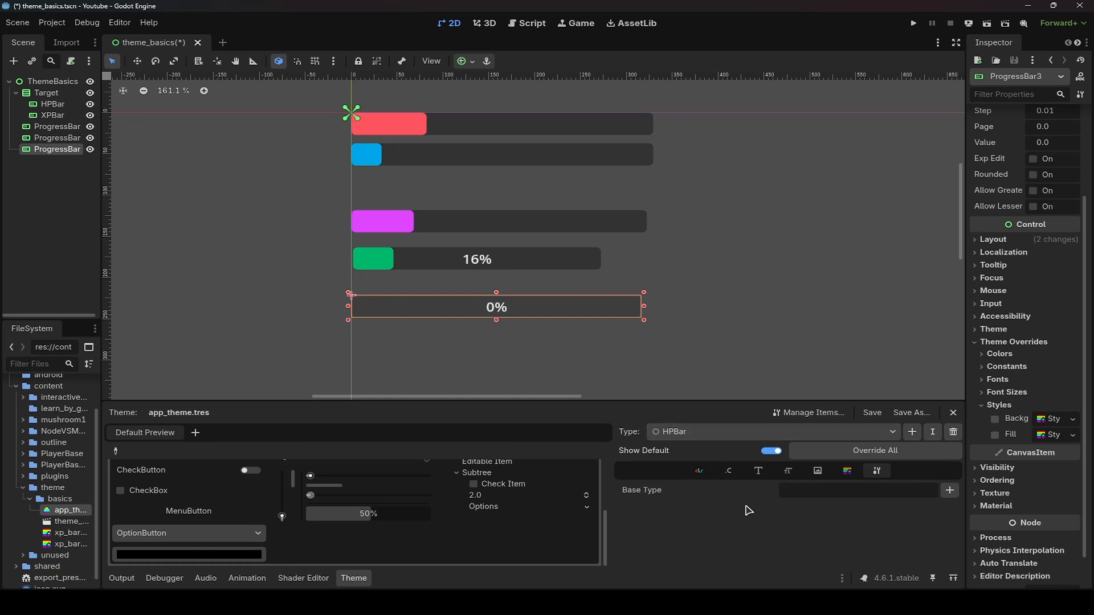
pyautogui.click(950, 490)
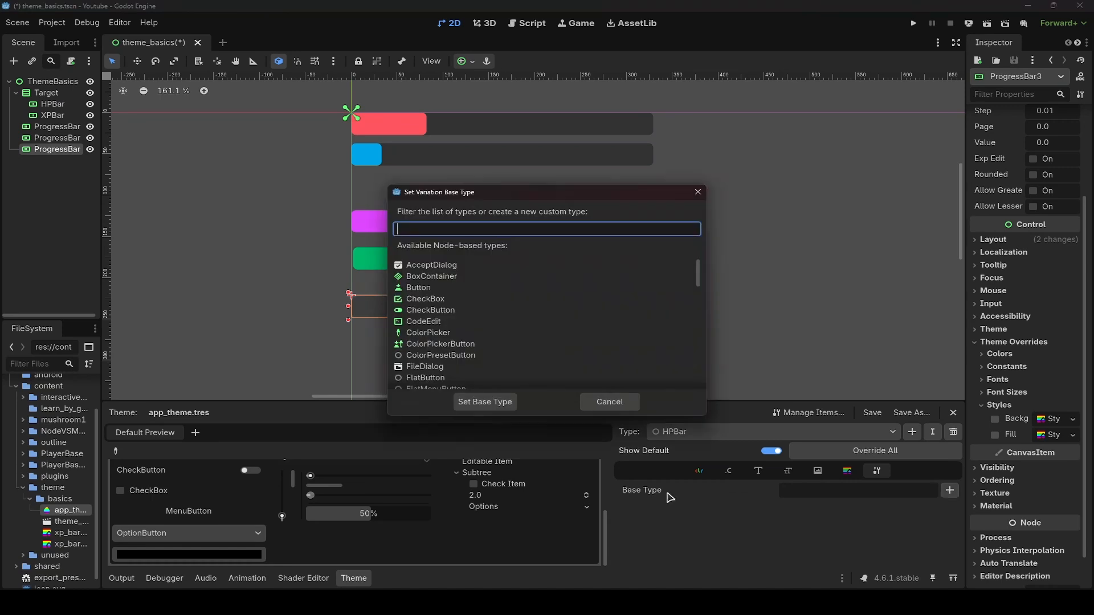
pyautogui.write('prog')
pyautogui.doubleClick(458, 268)
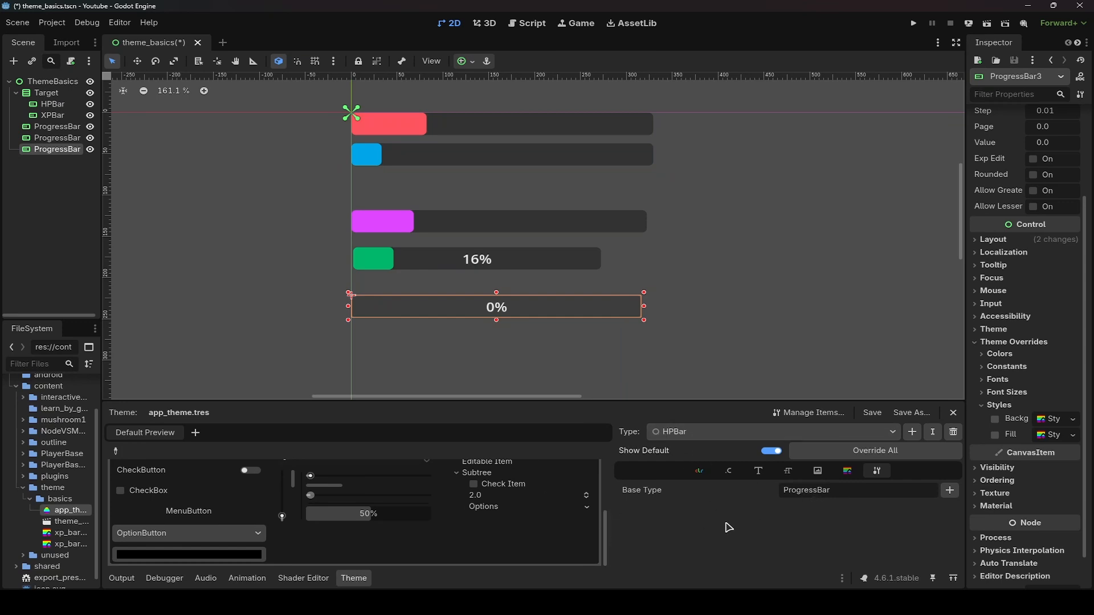
pyautogui.hotkey('ctrl', 's')
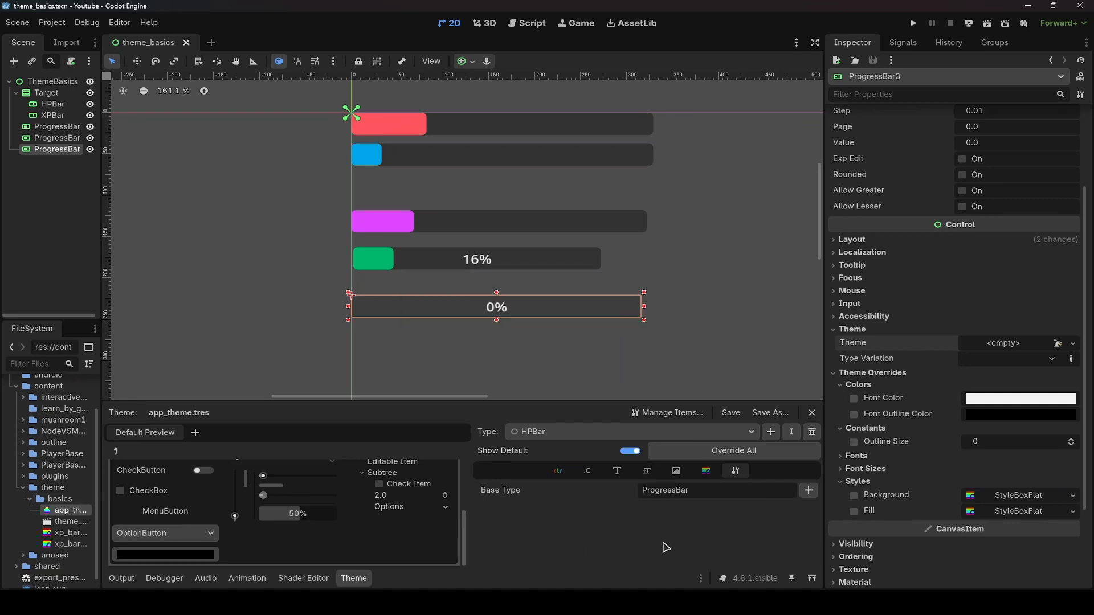
# - Assign app_theme.tres as the Theme of the bottom ProgressBar
pyautogui.click(60, 194)
pyautogui.click(52, 149)
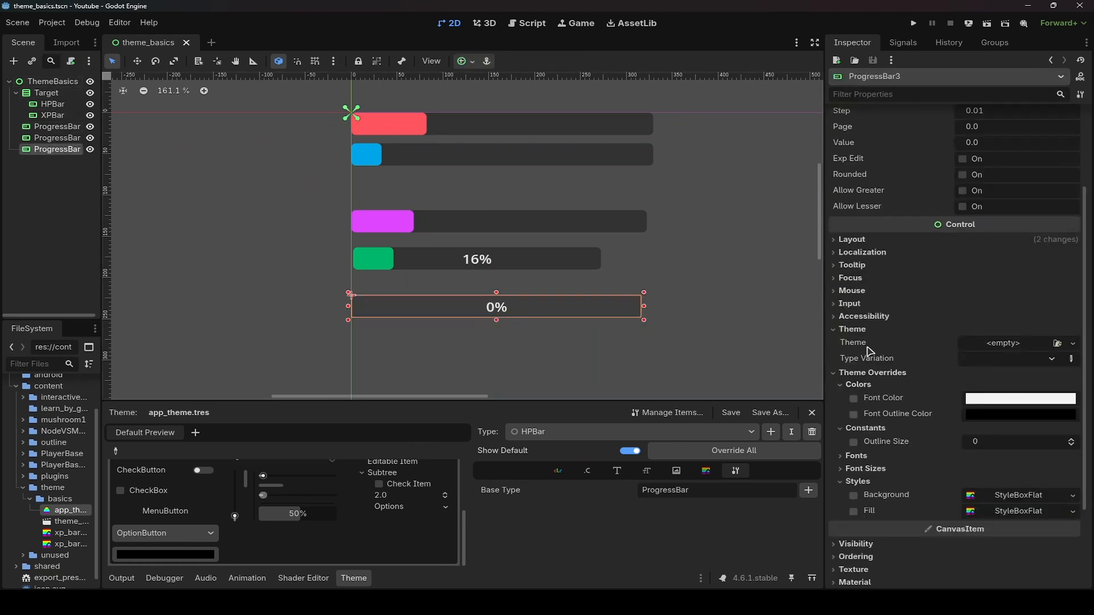
pyautogui.click(1057, 344)
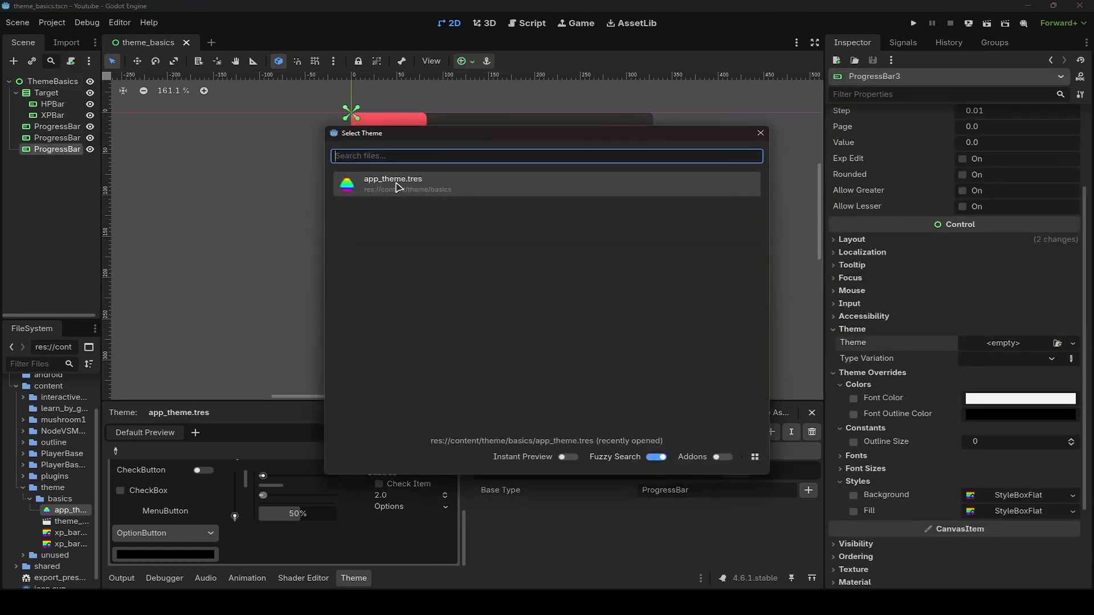
pyautogui.click(397, 187)
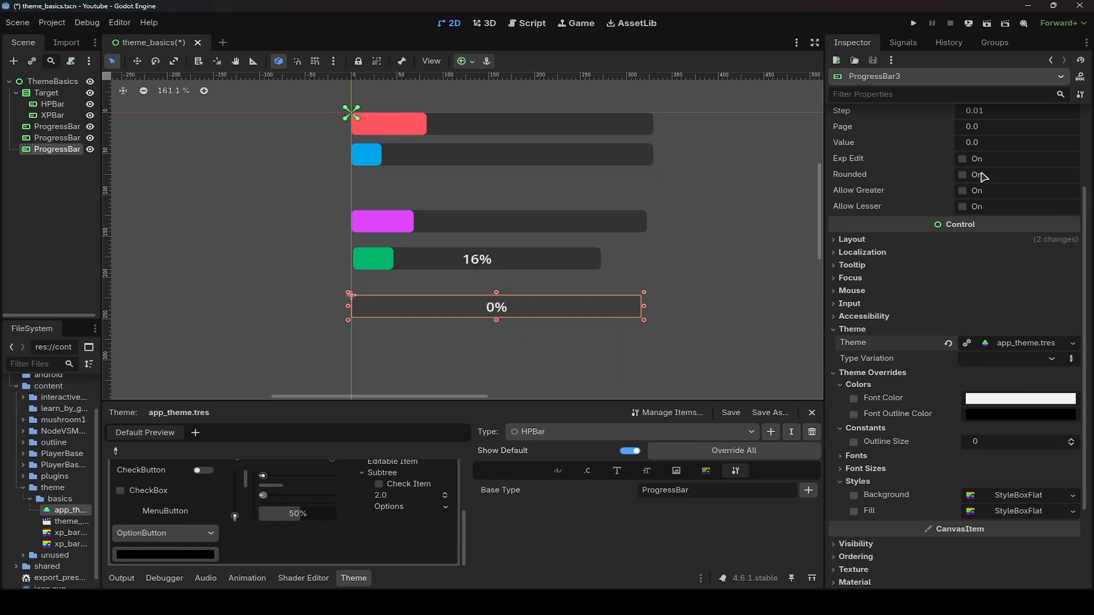
# - Set the bottom ProgressBar's value to about 15 and save the scene
pyautogui.scroll(2, 985, 194)
pyautogui.moveTo(975, 266); pyautogui.dragTo(1082, 267)
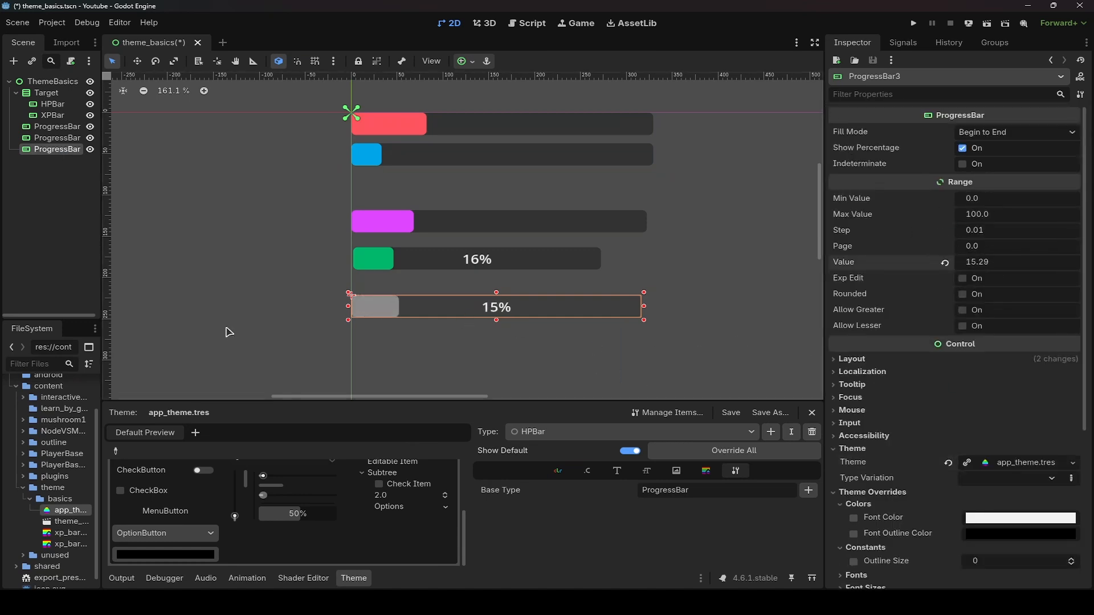
pyautogui.scroll(-3, 933, 419)
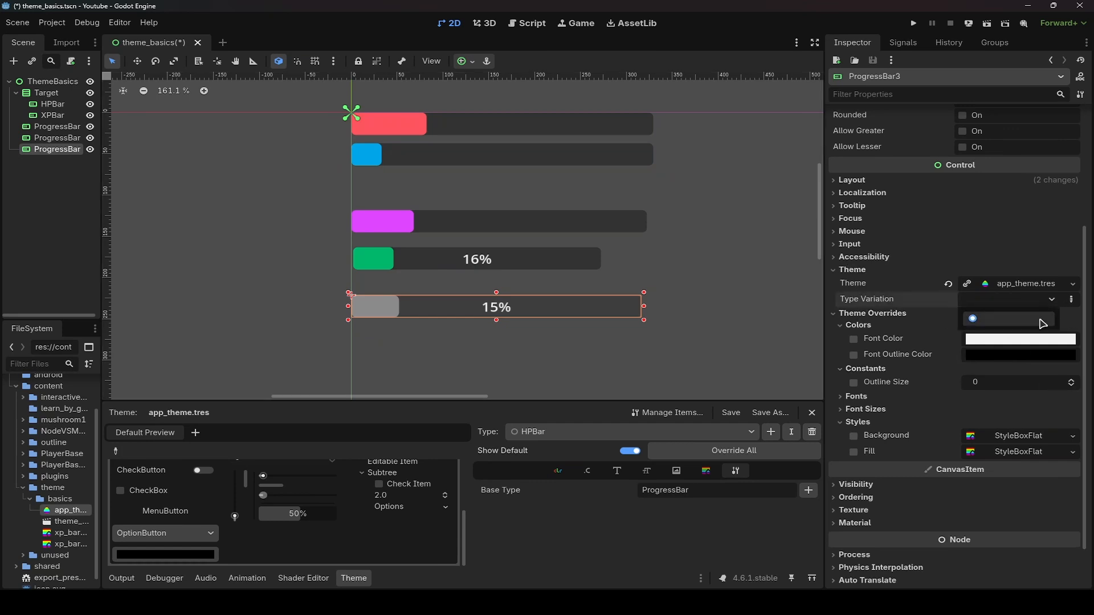
pyautogui.hotkey('ctrl', 's')
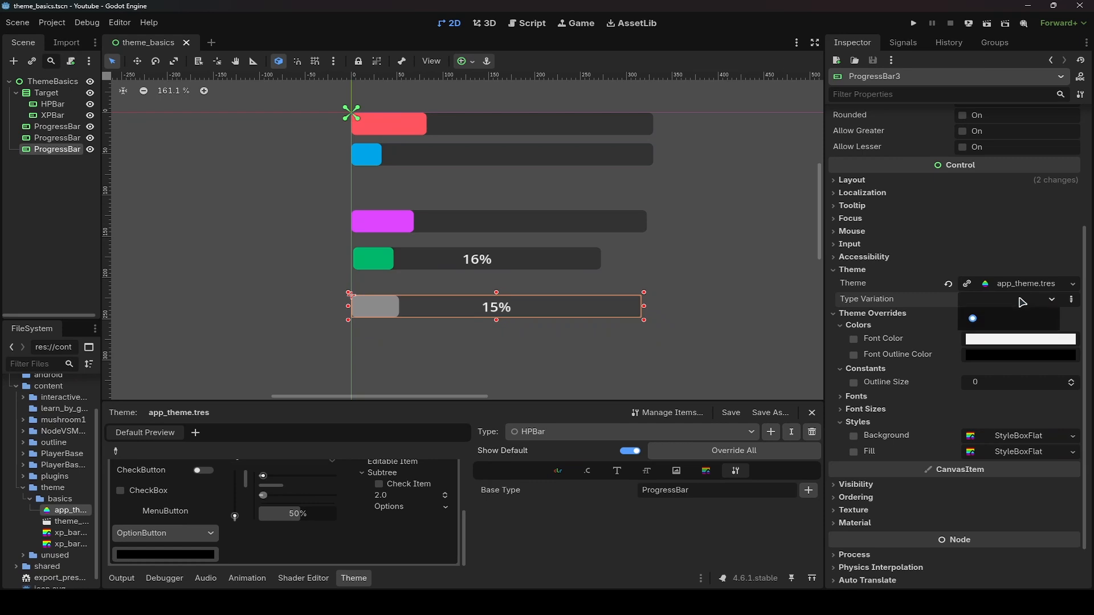
# - Clear the bottom ProgressBar's theme and save the scene
pyautogui.click(947, 284)
pyautogui.hotkey('ctrl', 's')
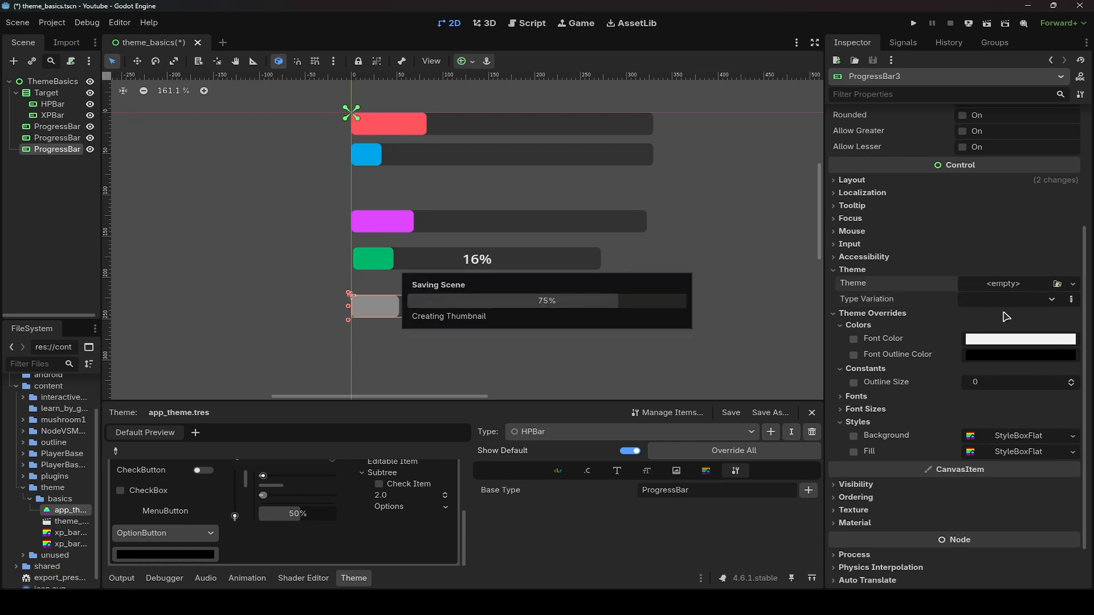
pyautogui.hotkey('ctrl', 'shift', 'o')
pyautogui.press('Escape')
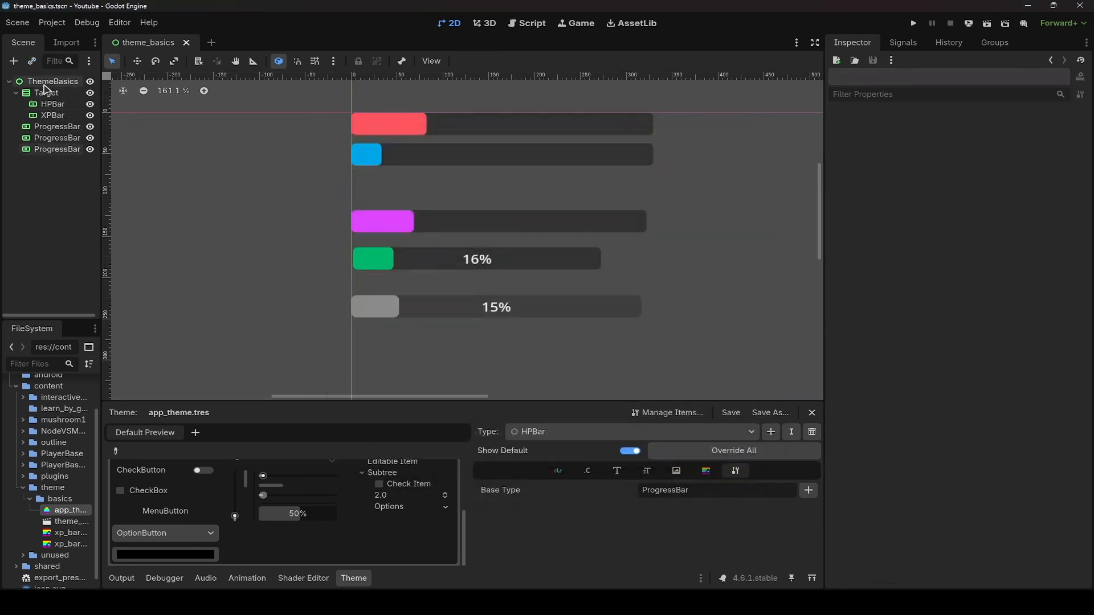
# - Assign app_theme.tres as the Theme of the ThemeBasics root node and save the scene
pyautogui.click(50, 81)
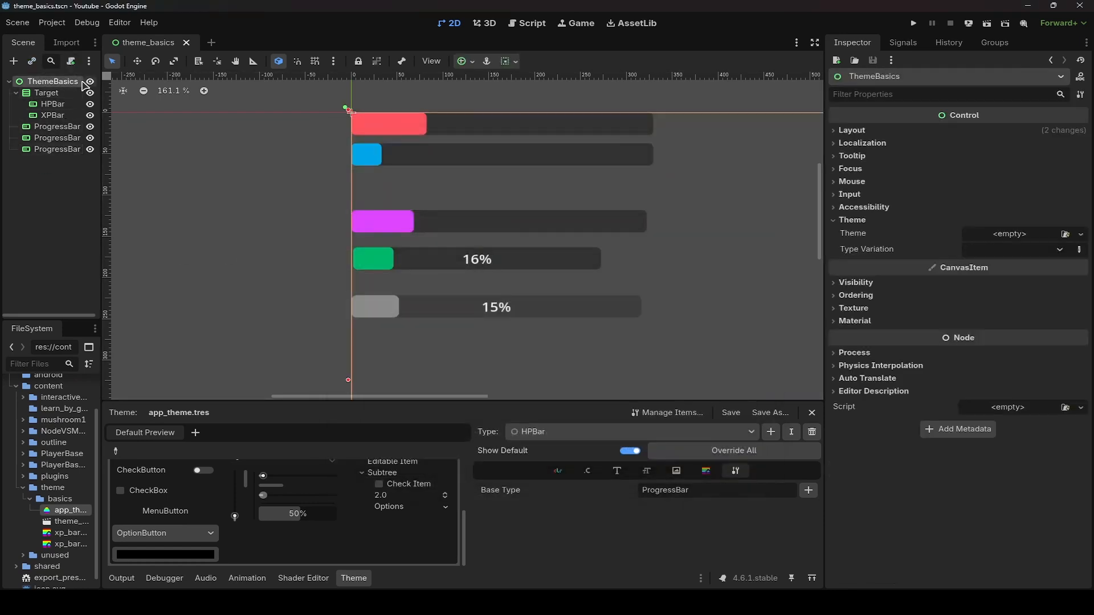
pyautogui.click(1065, 234)
pyautogui.doubleClick(355, 177)
pyautogui.hotkey('ctrl', 's')
# - Set the bottom ProgressBar's Type Variation to HPBar
pyautogui.click(52, 149)
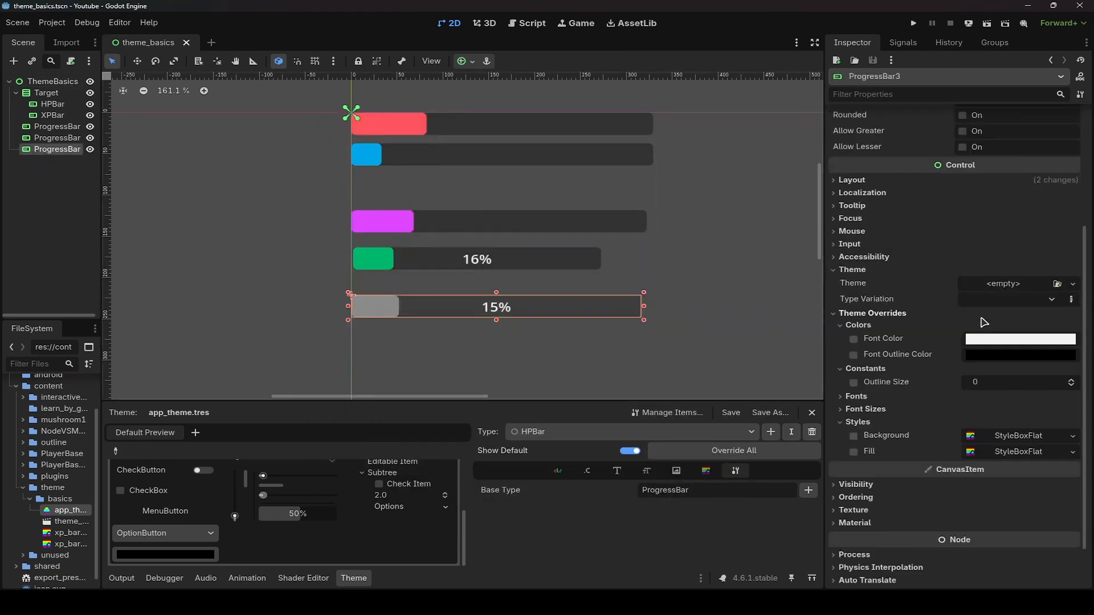
pyautogui.click(982, 300)
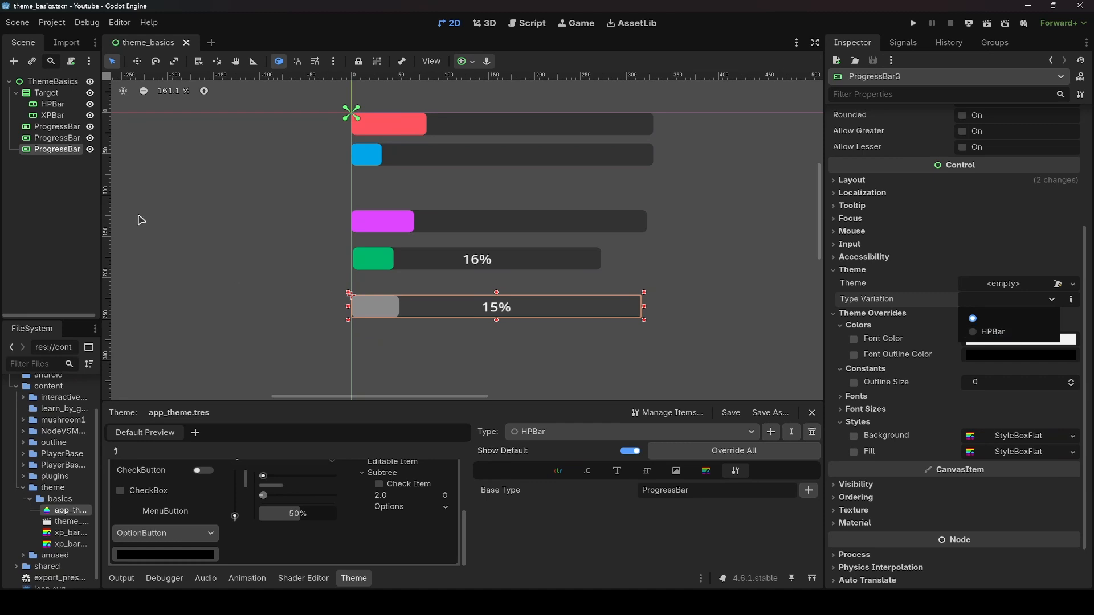
pyautogui.click(60, 151)
pyautogui.click(996, 299)
pyautogui.click(992, 332)
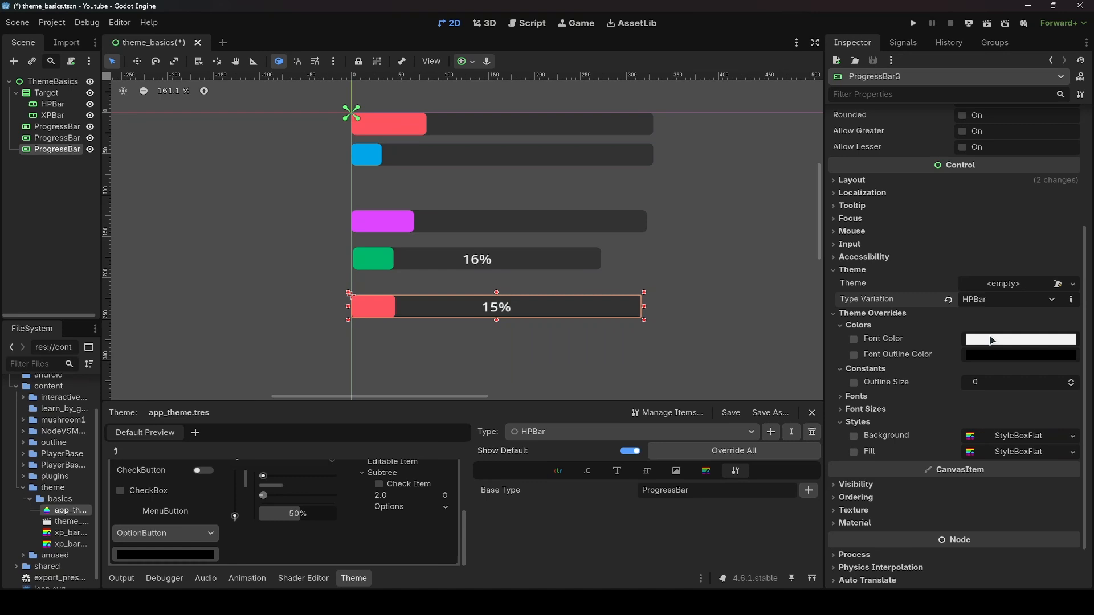
pyautogui.click(989, 301)
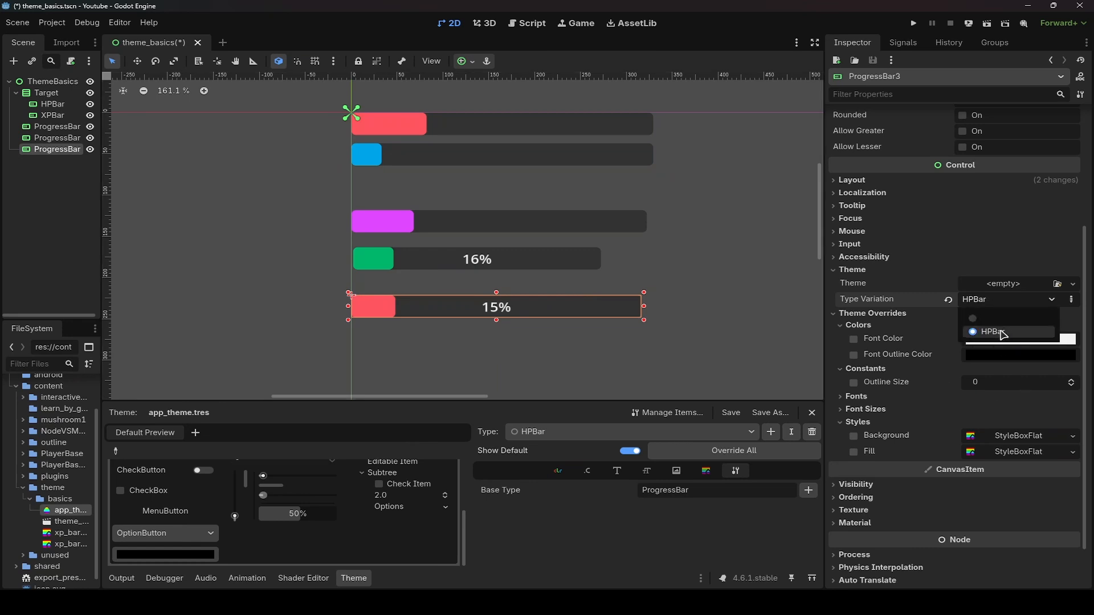
pyautogui.click(1003, 333)
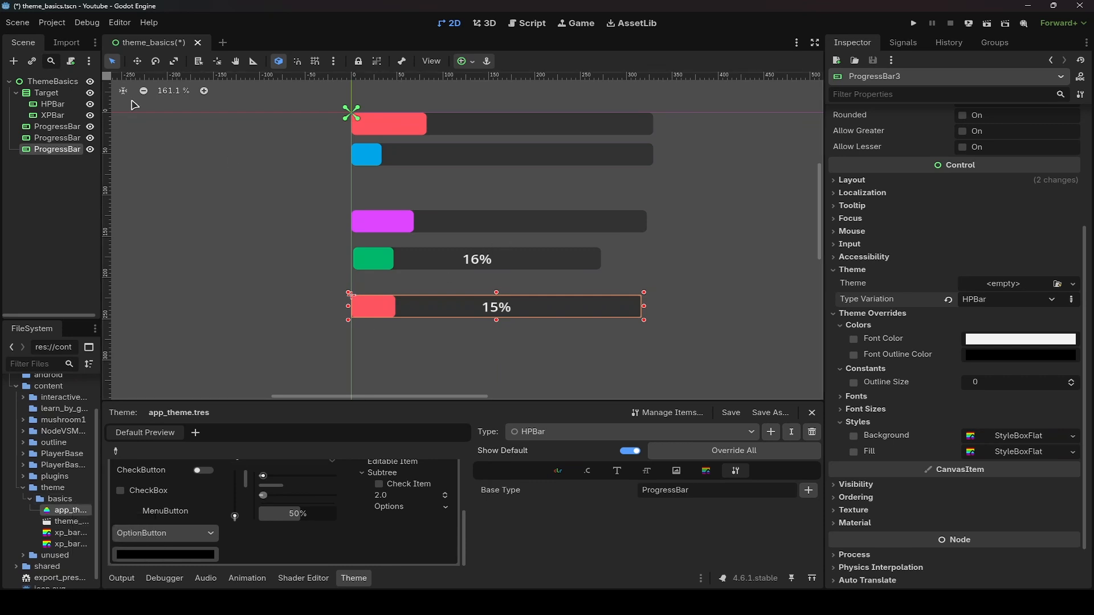
# - Clear the ThemeBasics root node's theme and save the scene
pyautogui.click(48, 81)
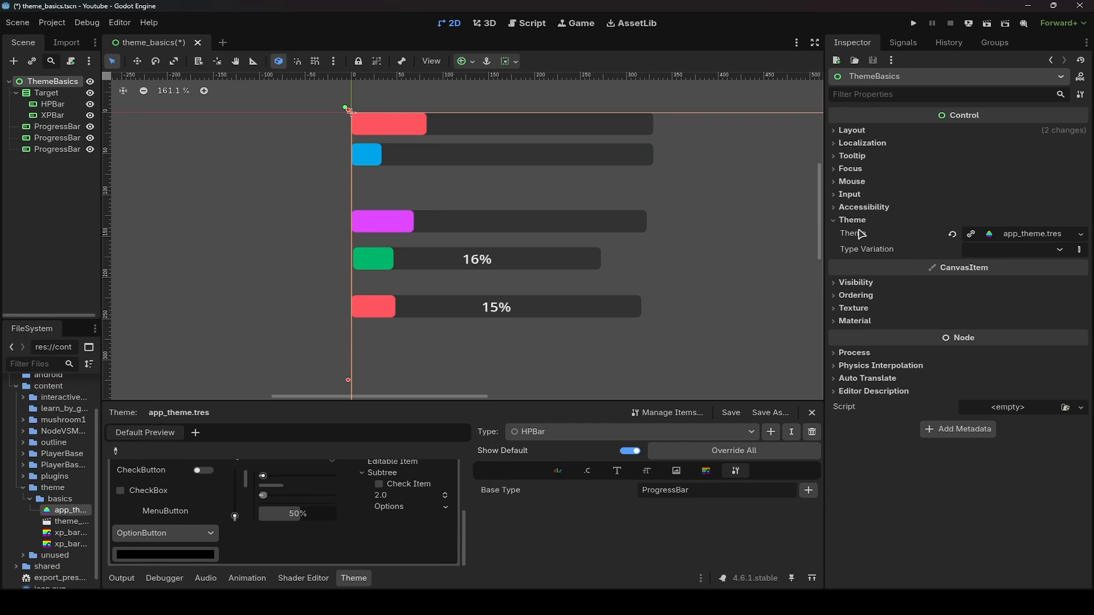
pyautogui.click(952, 234)
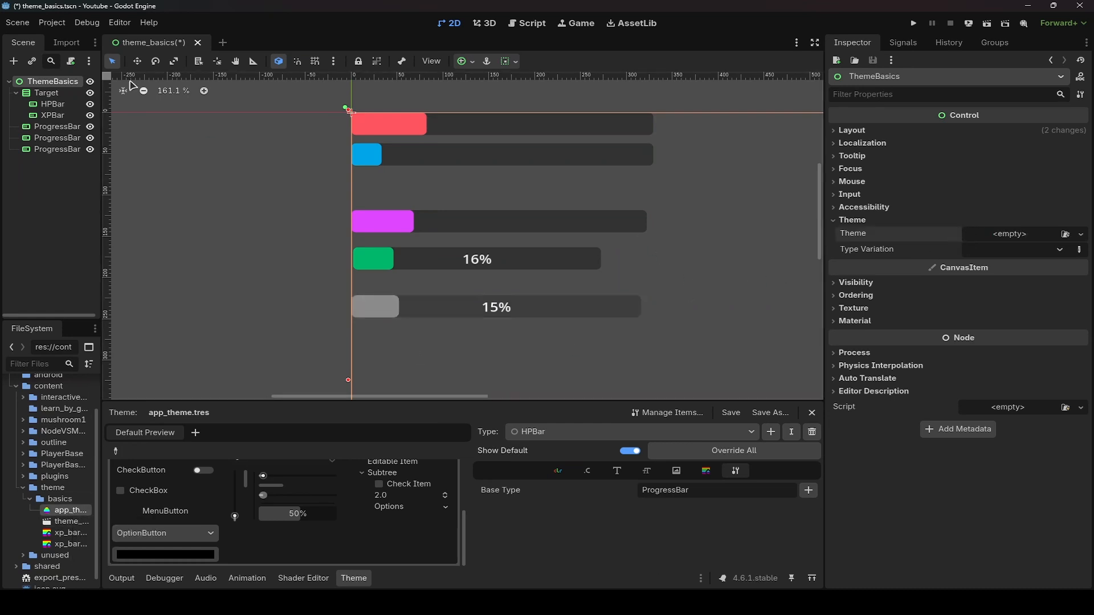
pyautogui.click(59, 227)
pyautogui.hotkey('ctrl', 's')
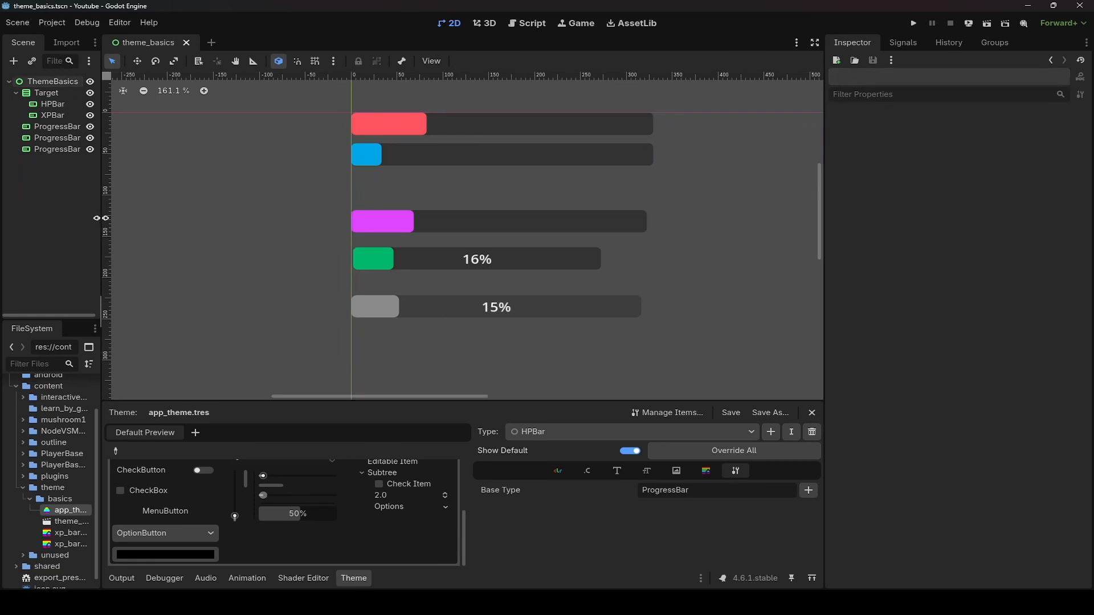
# - Set res://content/theme/basics/app_theme.tres as the project's custom GUI theme, then save and restart the editor
pyautogui.click(52, 22)
pyautogui.click(63, 42)
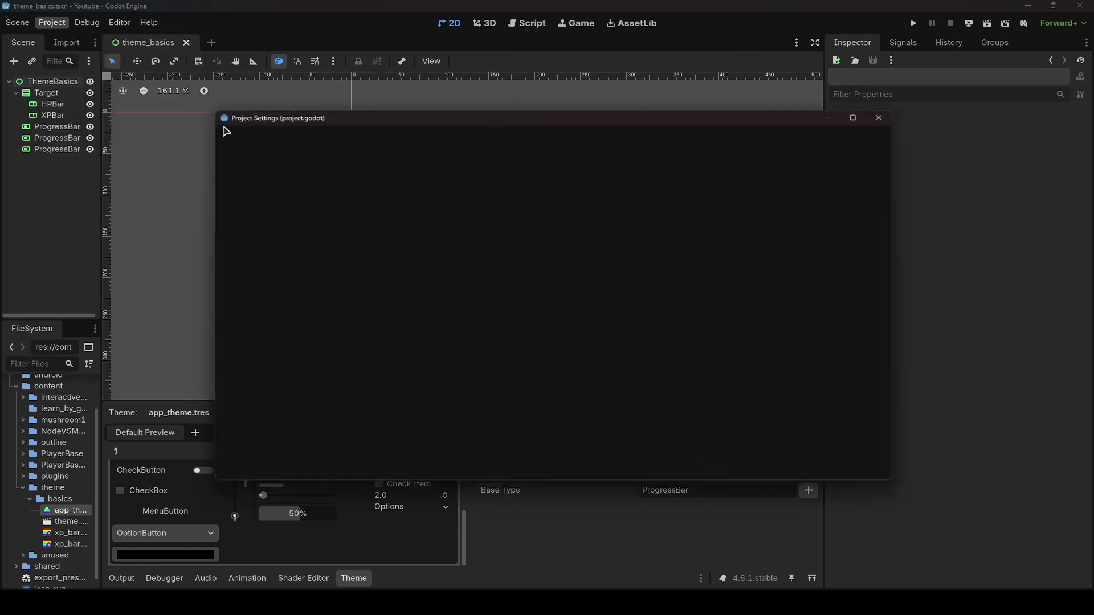
pyautogui.write('theme')
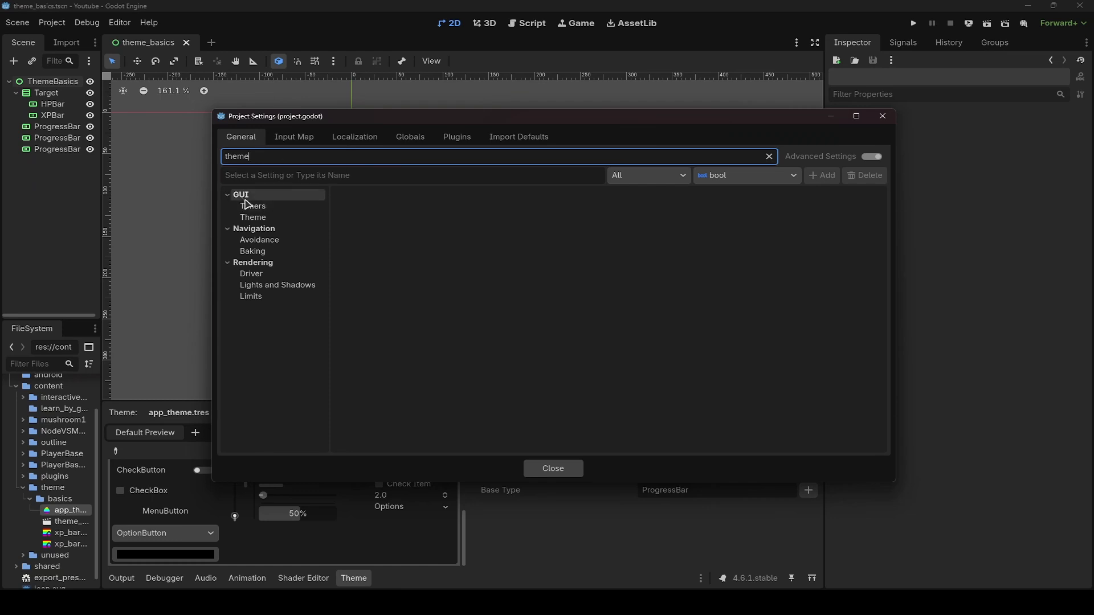
pyautogui.click(254, 218)
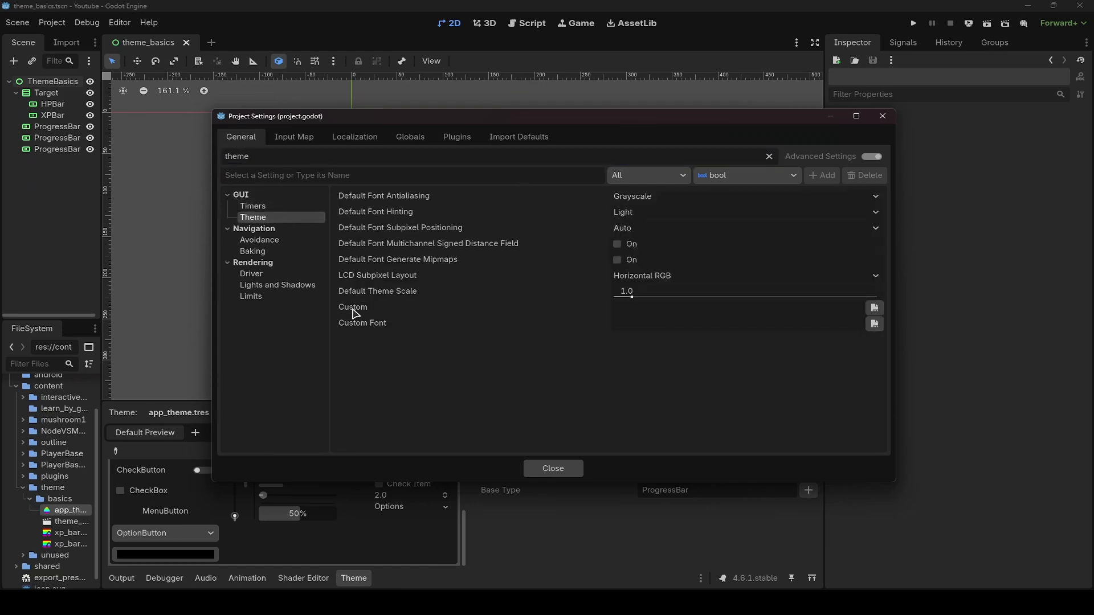
pyautogui.click(874, 308)
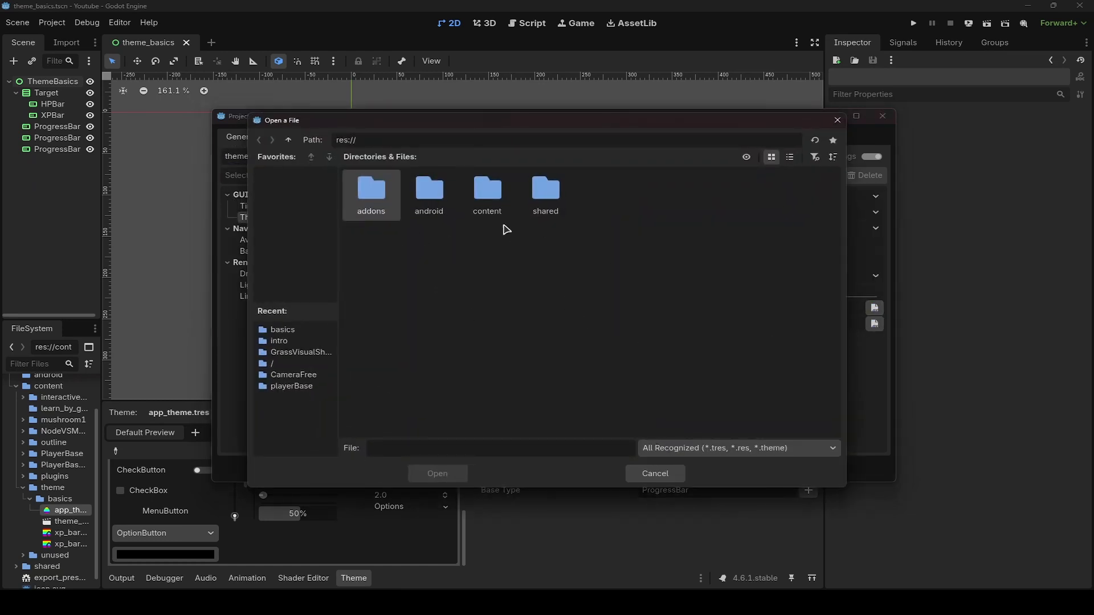
pyautogui.doubleClick(511, 220)
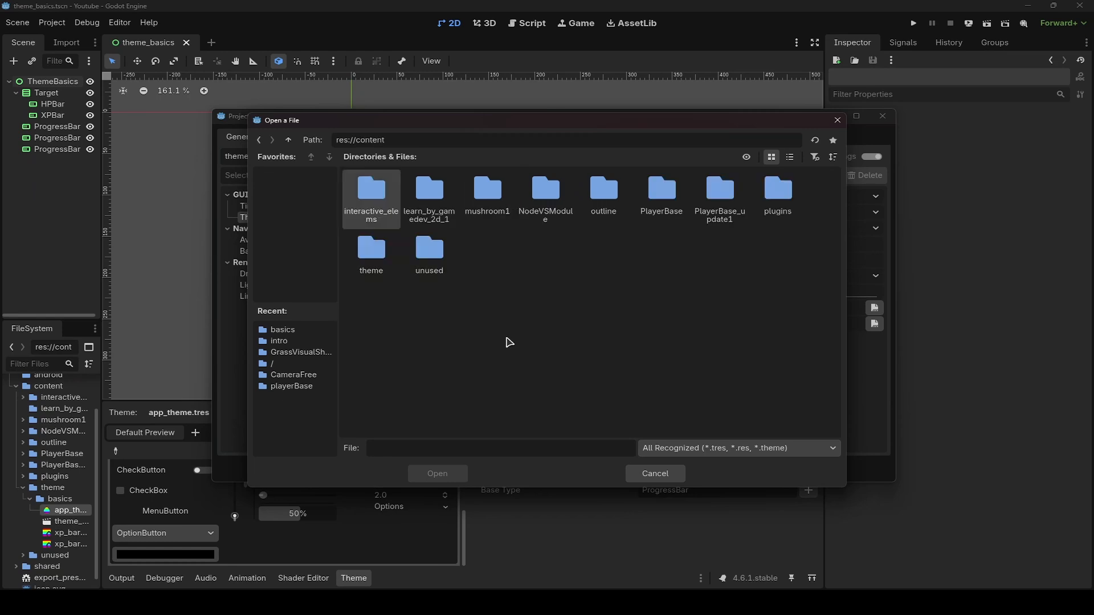
pyautogui.doubleClick(371, 250)
pyautogui.doubleClick(369, 193)
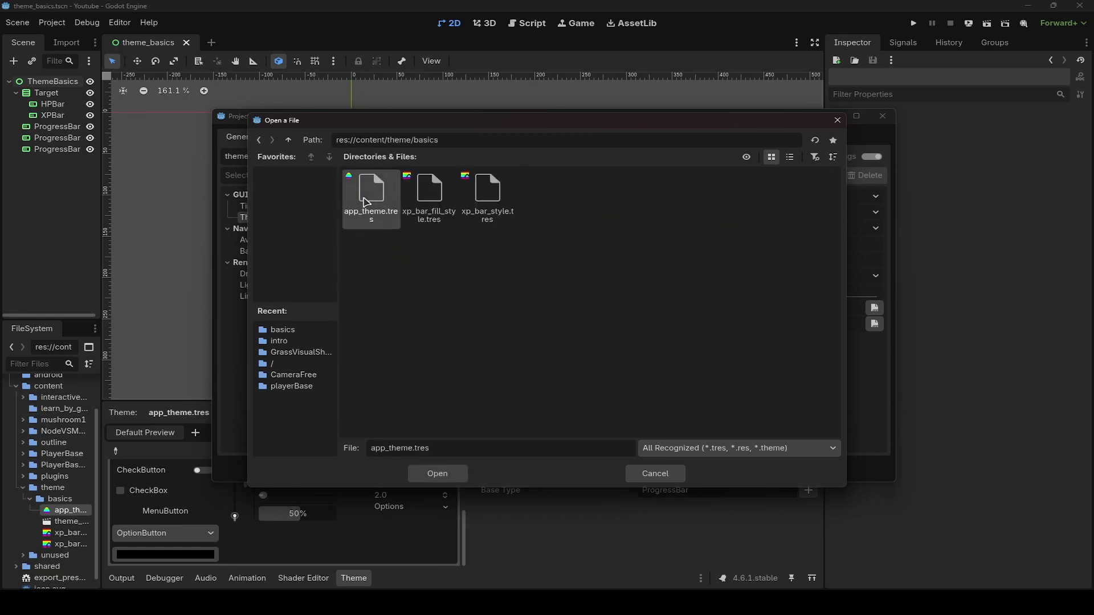
pyautogui.doubleClick(371, 194)
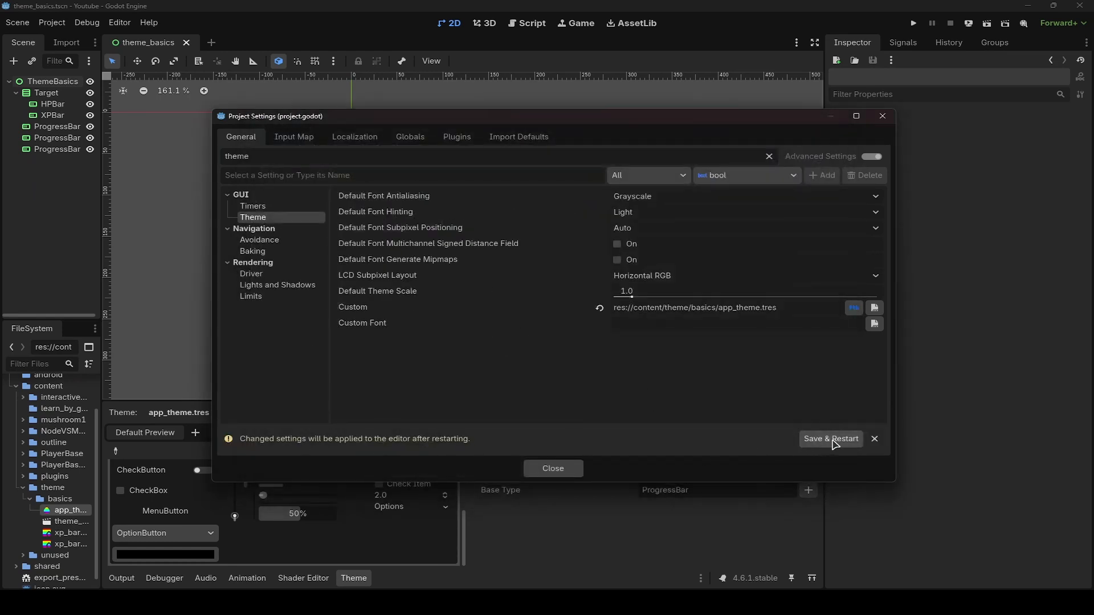
pyautogui.click(834, 444)
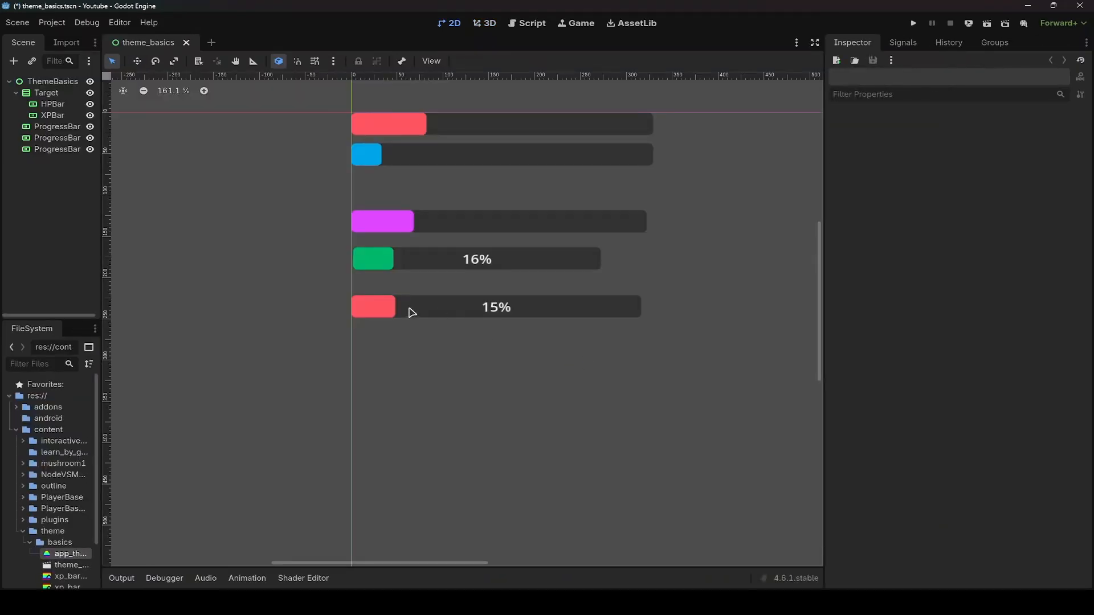
# - Add a new ProgressBar node as a child of ThemeBasics
pyautogui.click(484, 308)
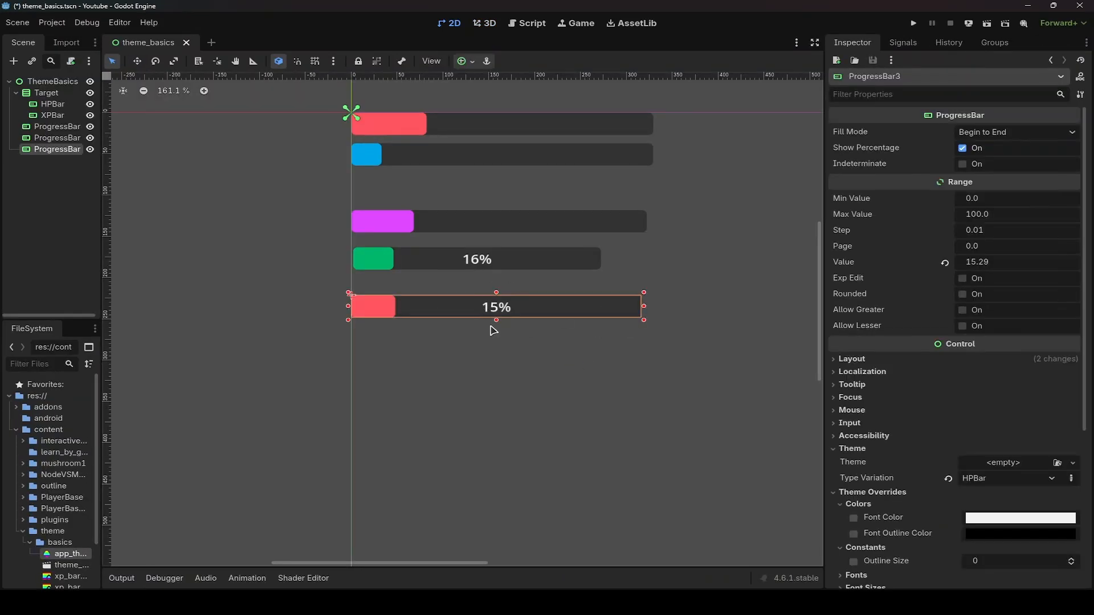
pyautogui.click(496, 353)
pyautogui.click(74, 189)
pyautogui.click(40, 84)
pyautogui.hotkey('ctrl', 'a')
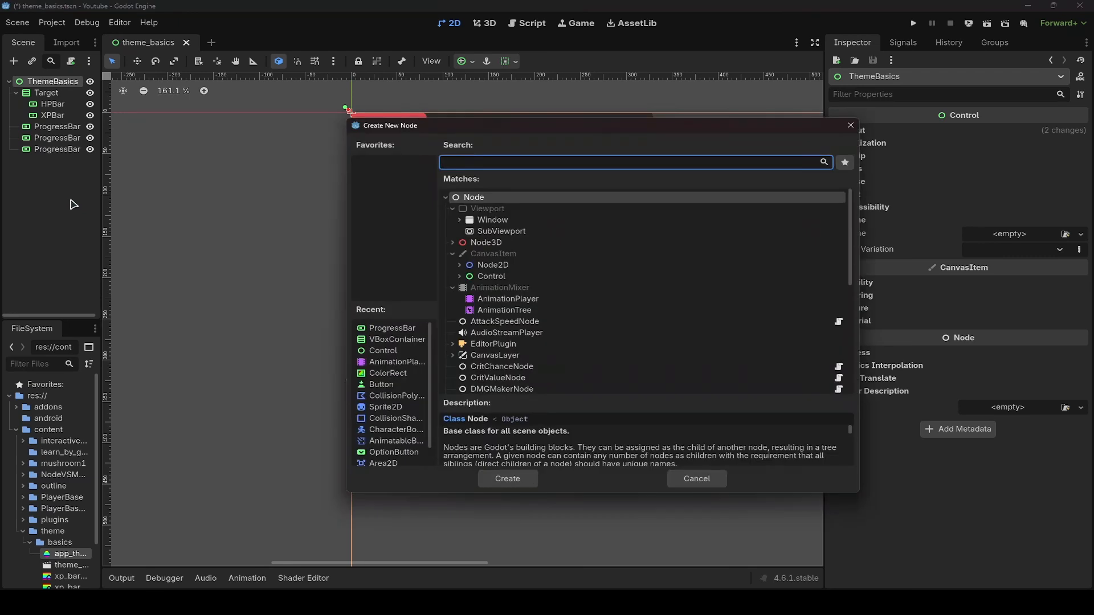
pyautogui.write('pro')
pyautogui.press('Return')
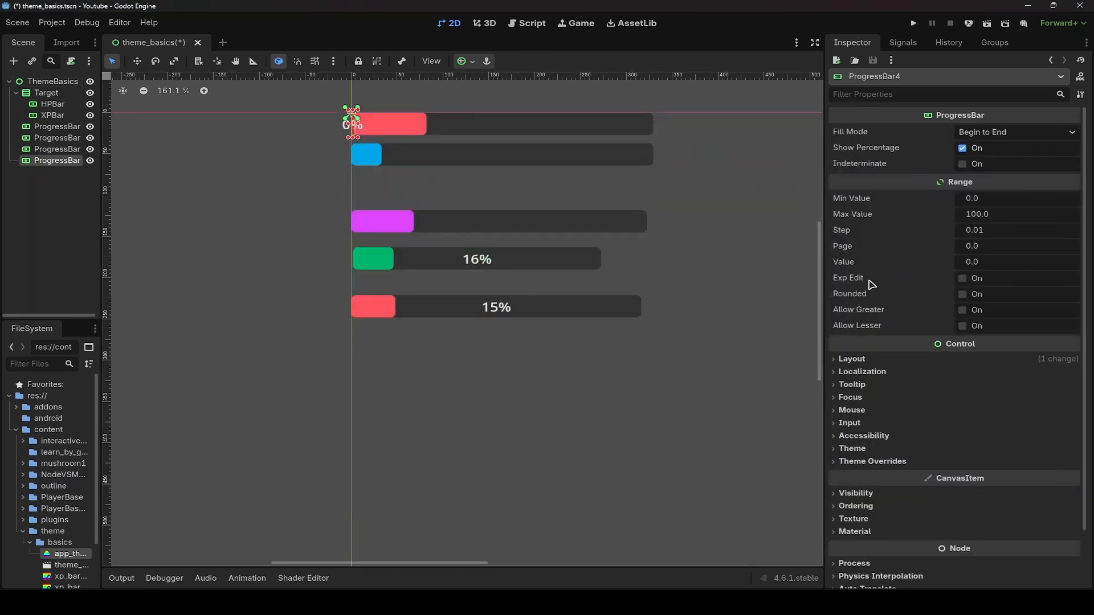
# - Move the new ProgressBar below the HP bar and widen it to roughly the other bars' width
pyautogui.press('w')
pyautogui.moveTo(426, 134); pyautogui.dragTo(425, 376)
pyautogui.press('q')
pyautogui.moveTo(357, 367); pyautogui.dragTo(661, 366)
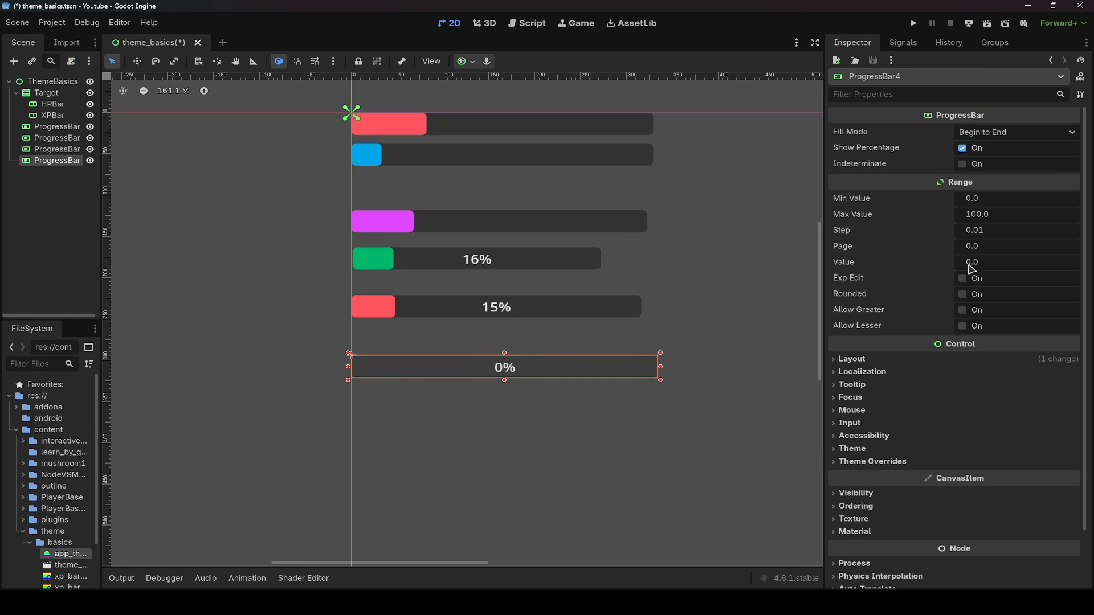
# - Set the new ProgressBar's value to 50 and give it the HPBar type variation
pyautogui.click(972, 264)
pyautogui.press('Return')
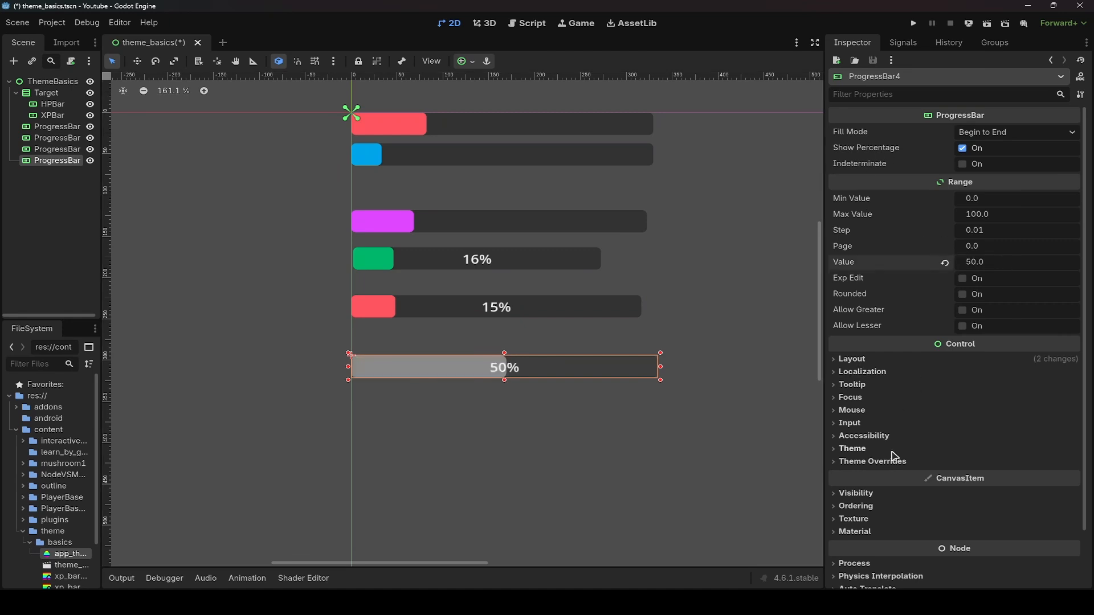
pyautogui.click(864, 449)
pyautogui.scroll(-3, 892, 445)
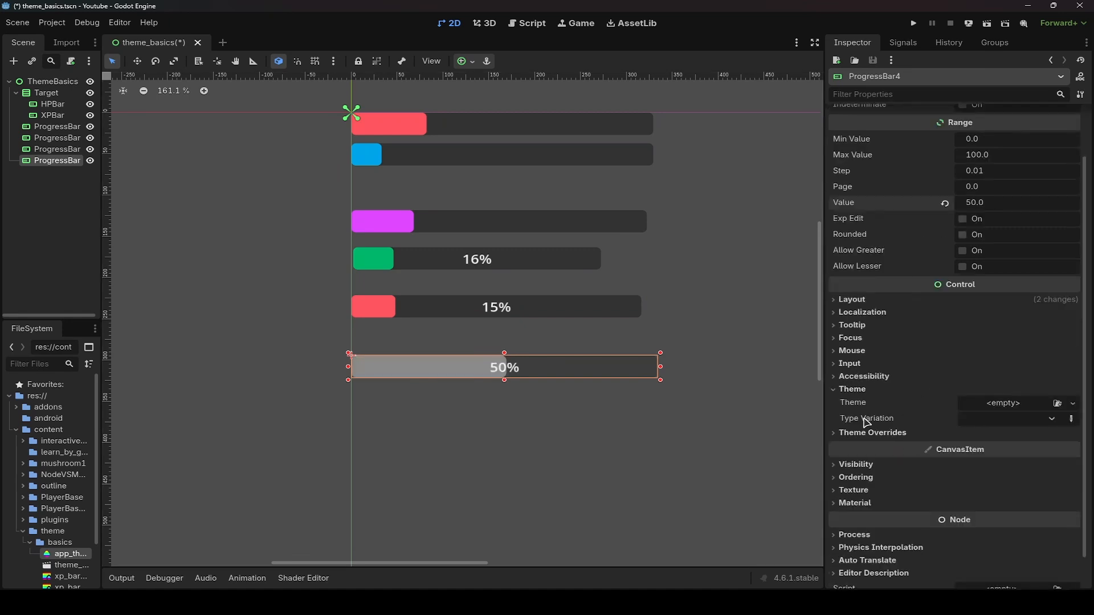
pyautogui.click(989, 419)
pyautogui.click(990, 450)
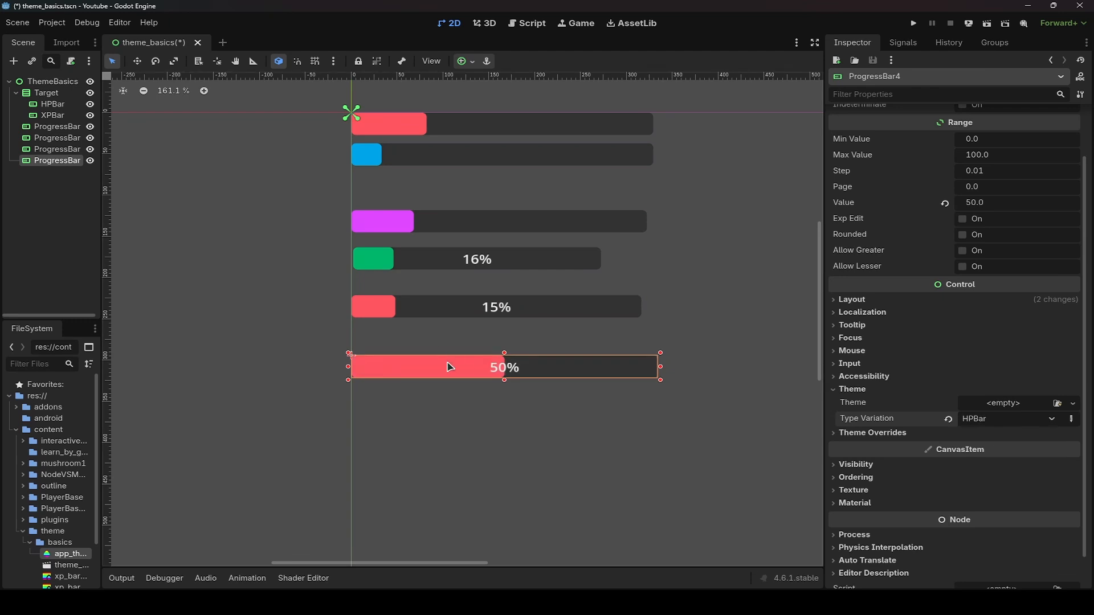
# - Open app_theme.tres in the theme editor and widen its type settings panel
pyautogui.click(518, 446)
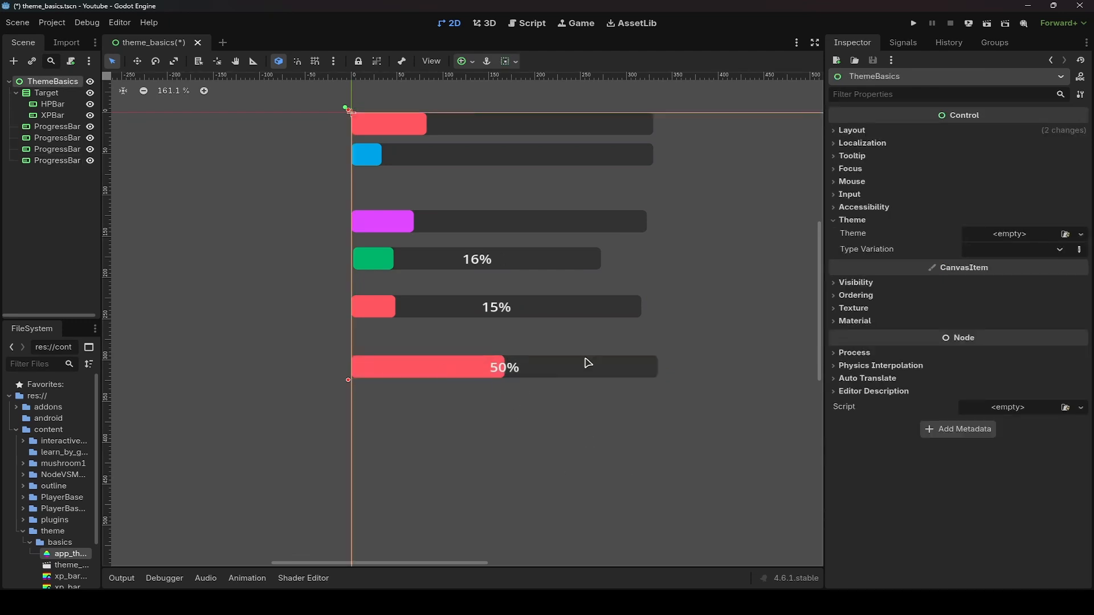
pyautogui.scroll(-3, 57, 501)
pyautogui.doubleClick(69, 503)
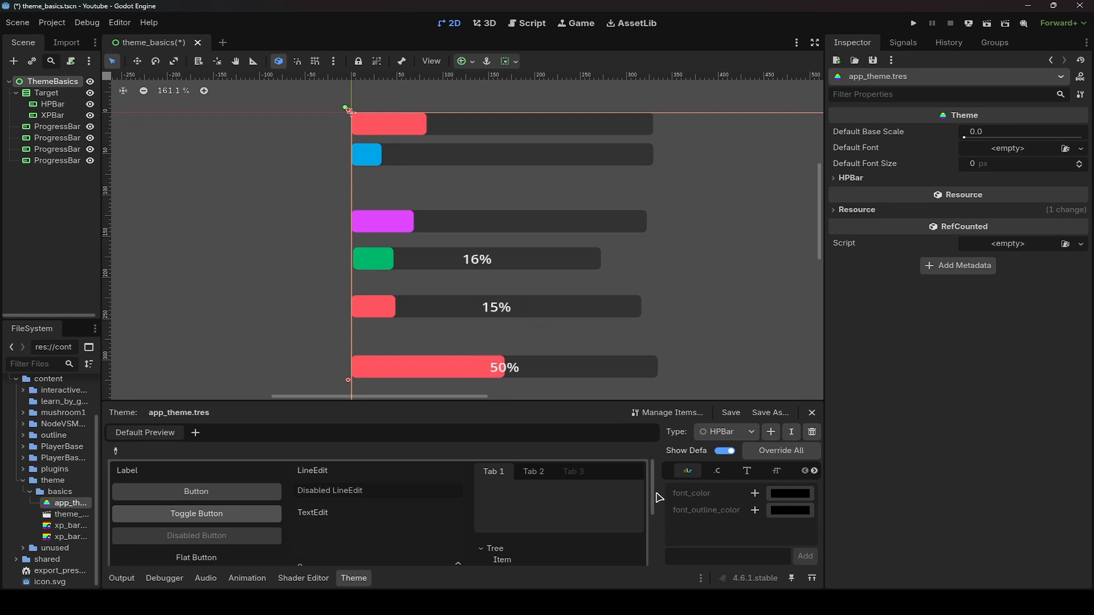
pyautogui.moveTo(652, 497); pyautogui.dragTo(552, 497)
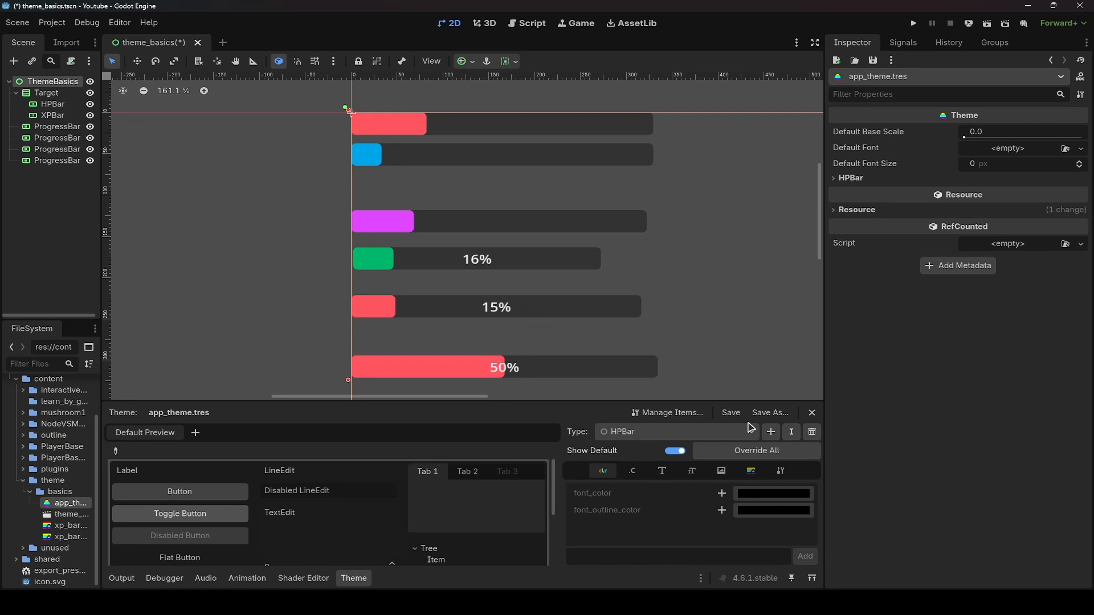
# - Add a ProgressBar type to the theme and rename it to XPBar in the theme items manager
pyautogui.click(770, 432)
pyautogui.write('prog')
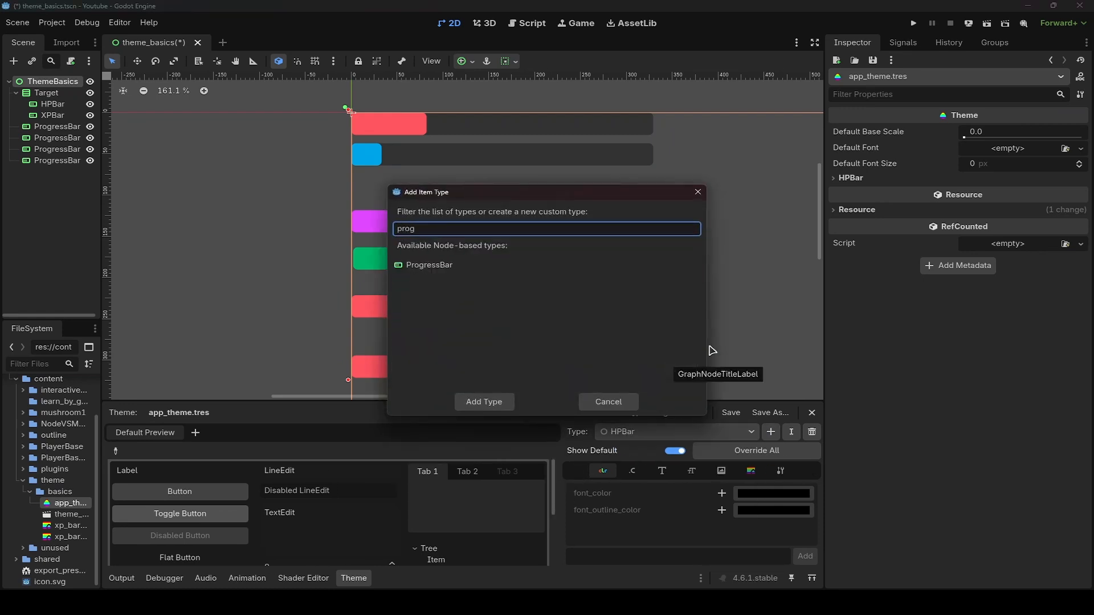
pyautogui.press('Return')
pyautogui.click(674, 412)
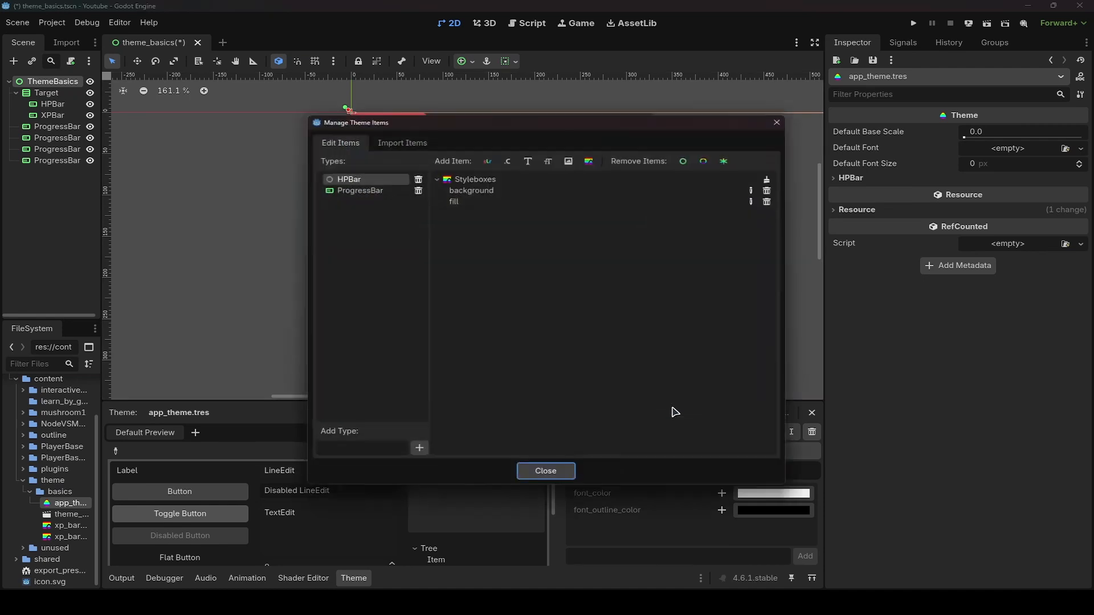
pyautogui.click(360, 190)
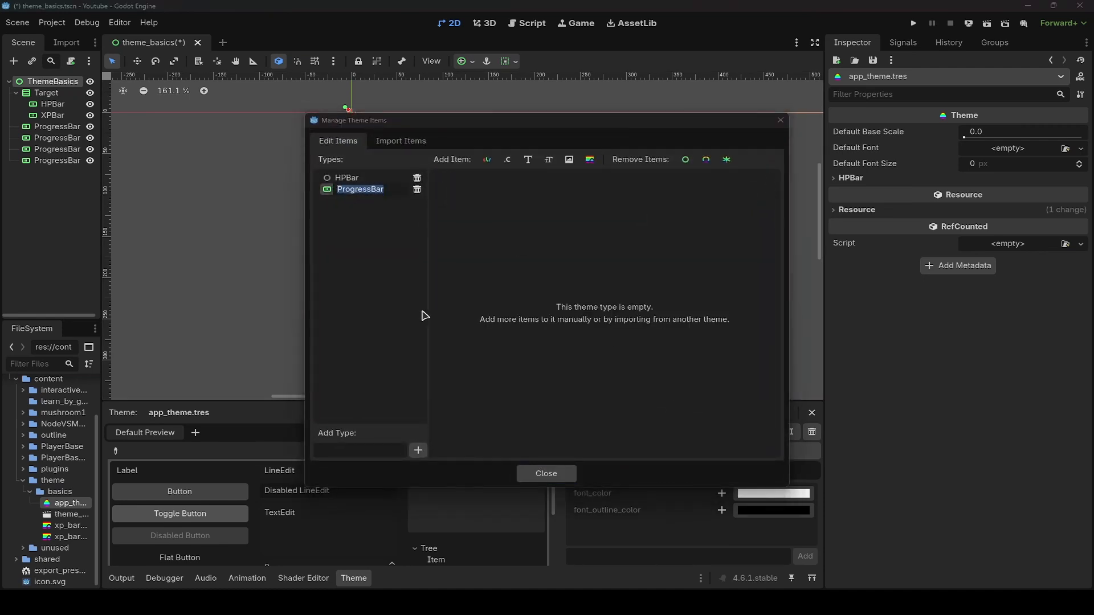
pyautogui.write('XP')
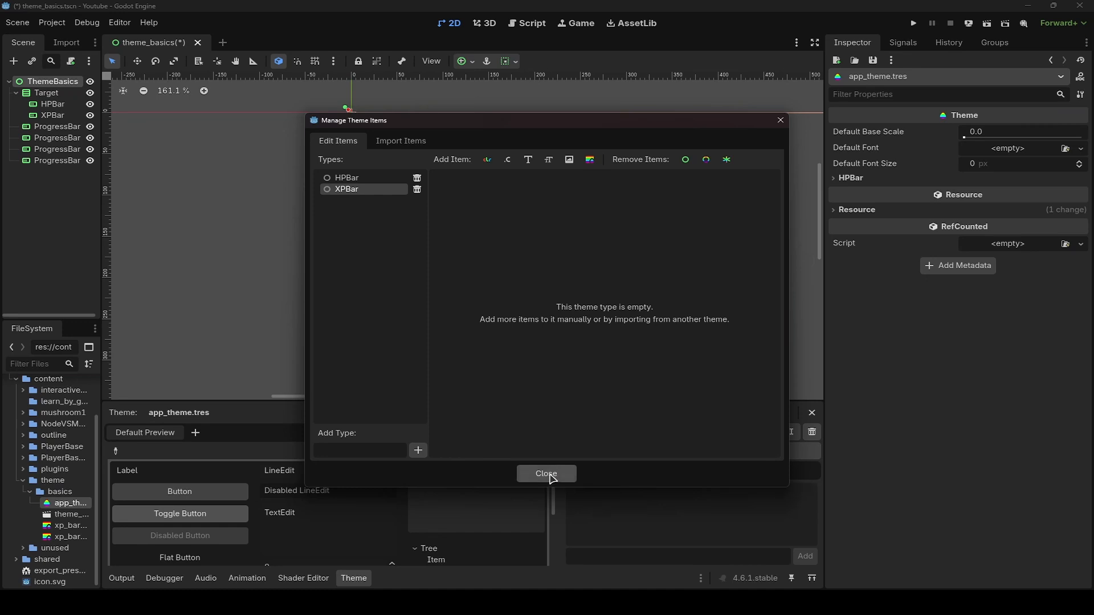
pyautogui.click(548, 474)
# - Set the HPBar variation's base type to ProgressBar
pyautogui.click(780, 470)
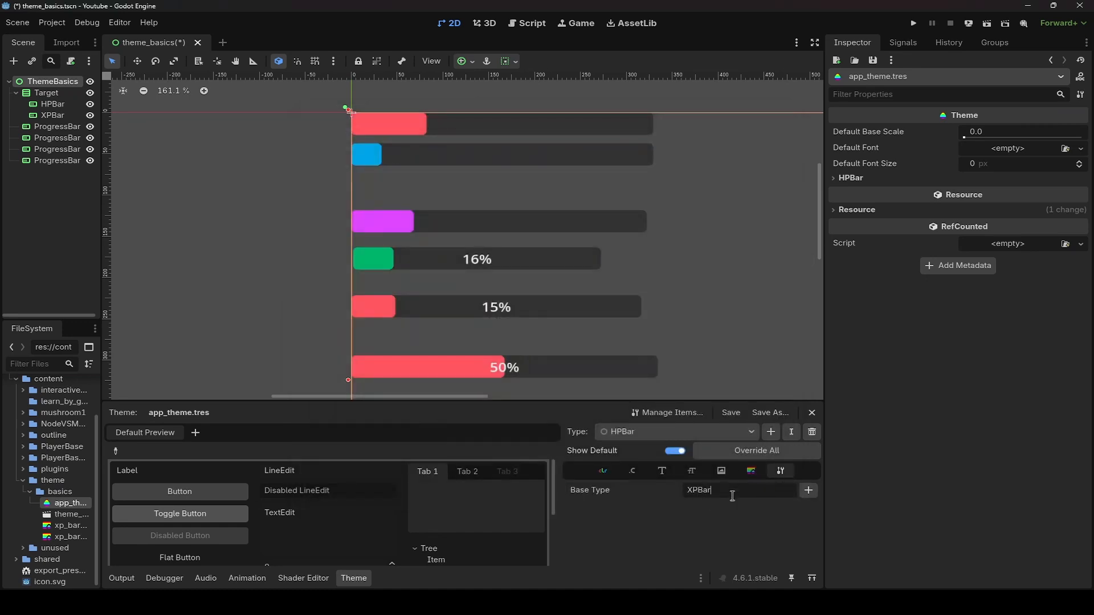
pyautogui.click(809, 490)
pyautogui.write('prog')
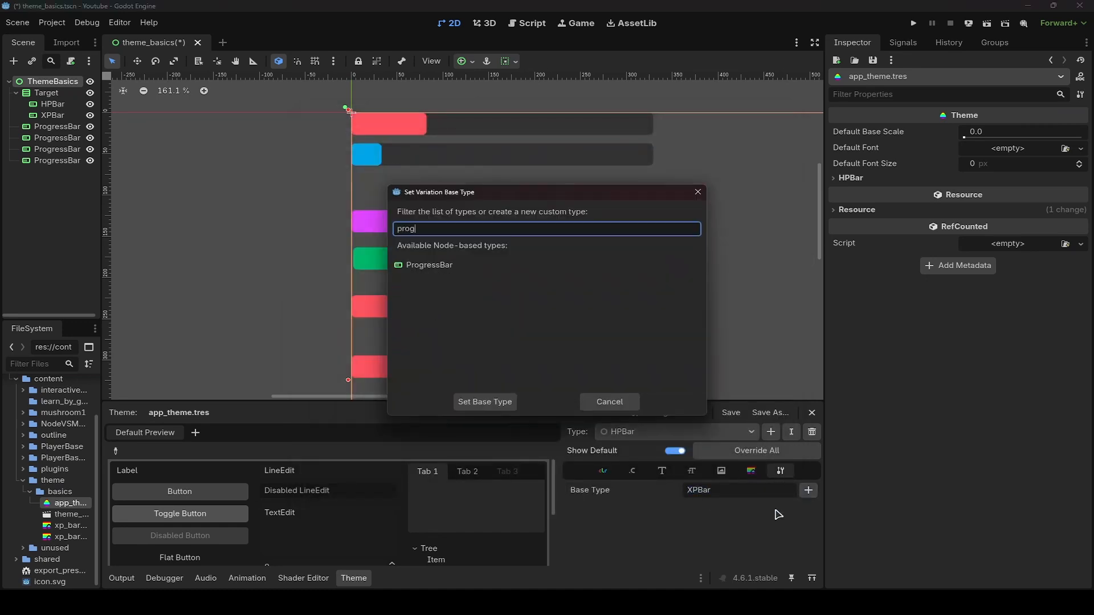
pyautogui.doubleClick(461, 268)
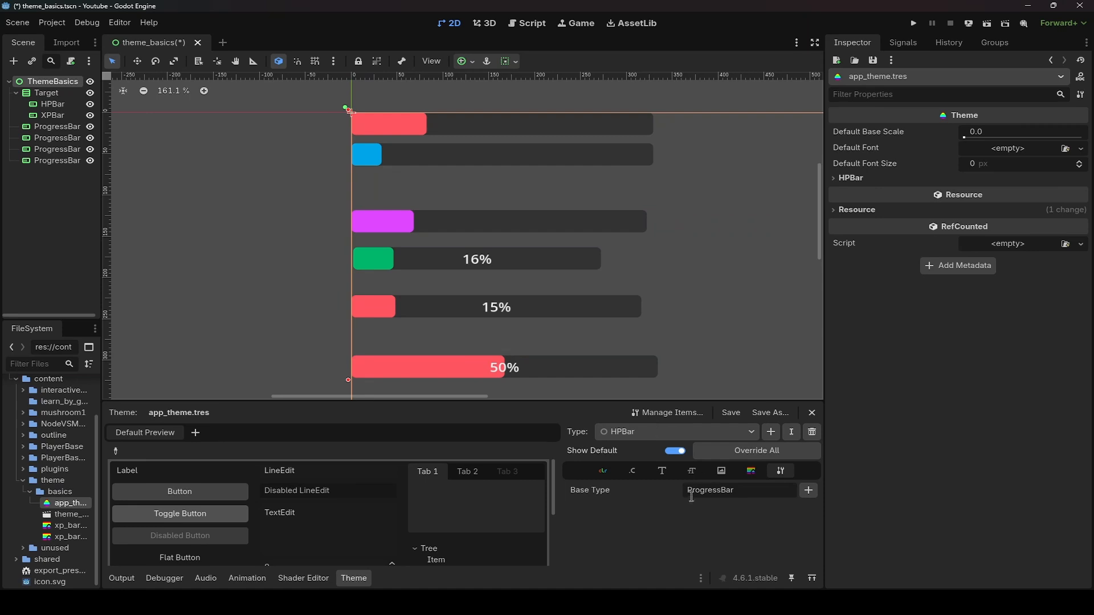
# - Switch to the XPBar type, set its base type to ProgressBar, and save
pyautogui.click(646, 432)
pyautogui.click(648, 463)
pyautogui.click(648, 434)
pyautogui.click(647, 449)
pyautogui.click(647, 434)
pyautogui.click(639, 463)
pyautogui.click(808, 491)
pyautogui.write('pr')
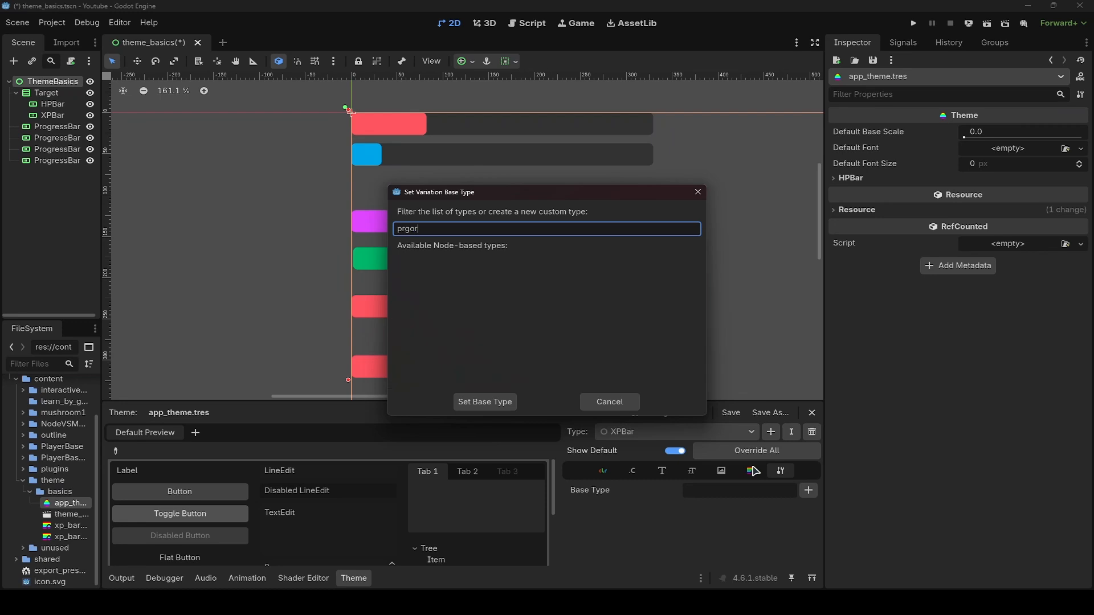
pyautogui.write('og')
pyautogui.click(467, 266)
pyautogui.click(485, 402)
pyautogui.hotkey('ctrl', 's')
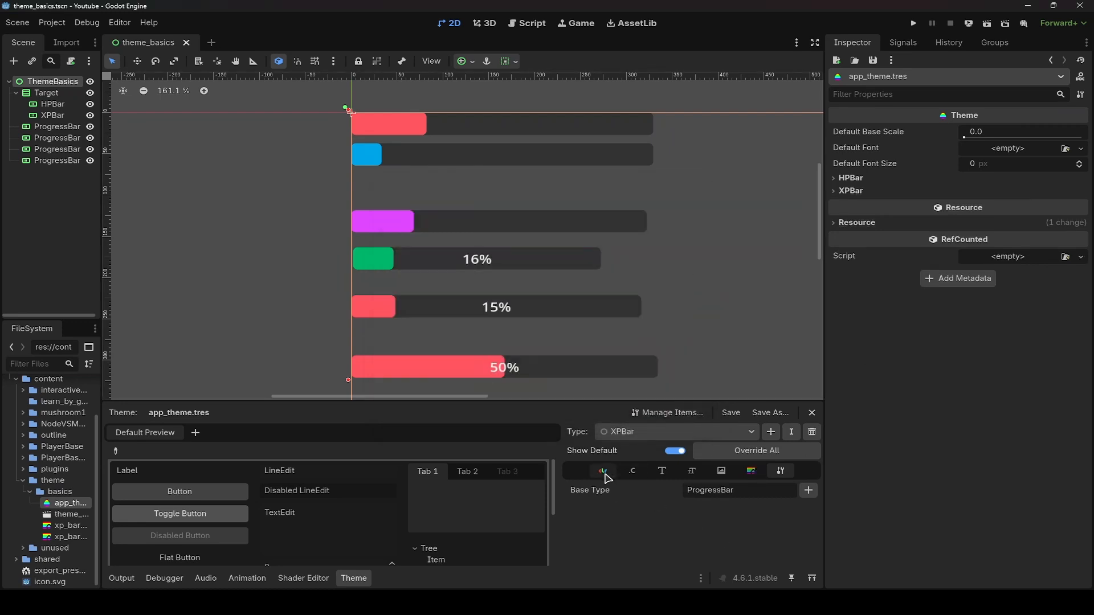
# - Add background and fill stylebox items to XPBar, each as a new StyleBoxFlat
pyautogui.click(752, 472)
pyautogui.click(698, 493)
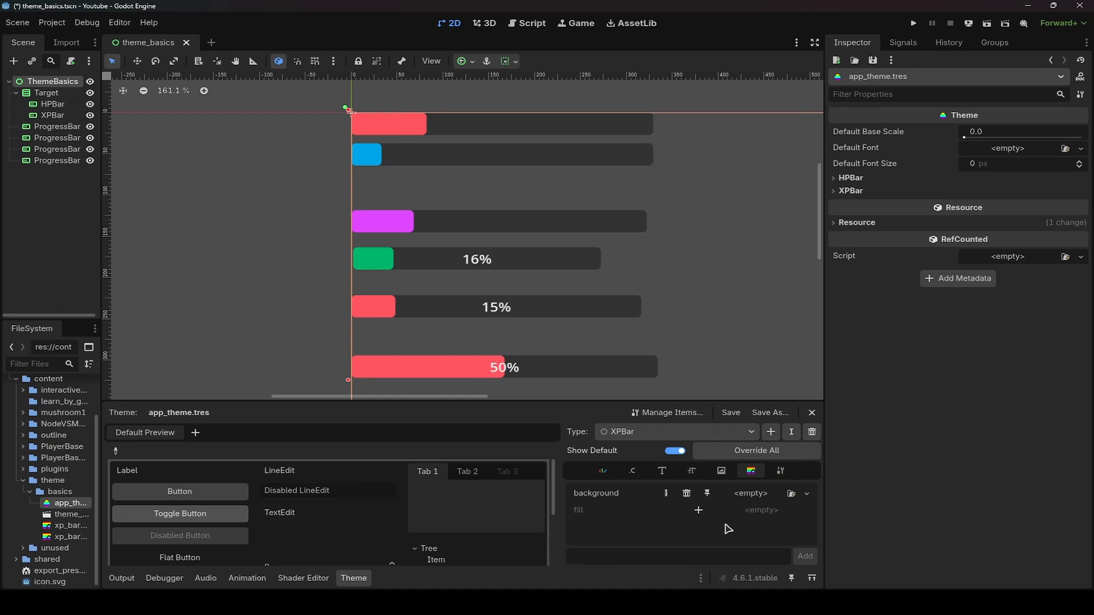
pyautogui.click(699, 510)
pyautogui.click(792, 494)
pyautogui.press('Escape')
pyautogui.click(806, 494)
pyautogui.press('Escape')
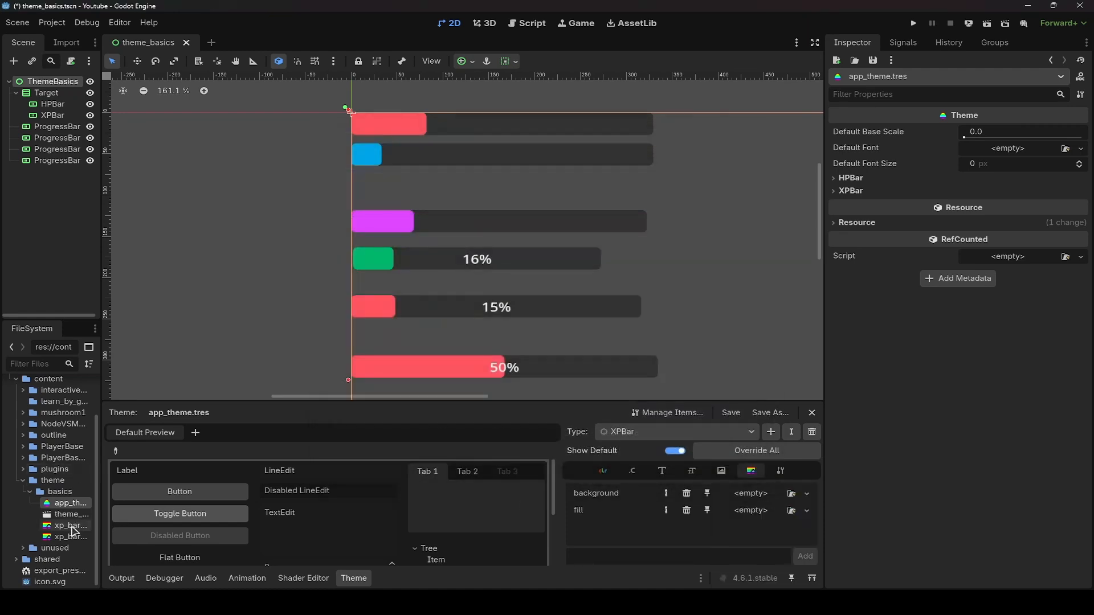
pyautogui.click(806, 494)
pyautogui.click(746, 523)
pyautogui.click(806, 510)
pyautogui.click(746, 539)
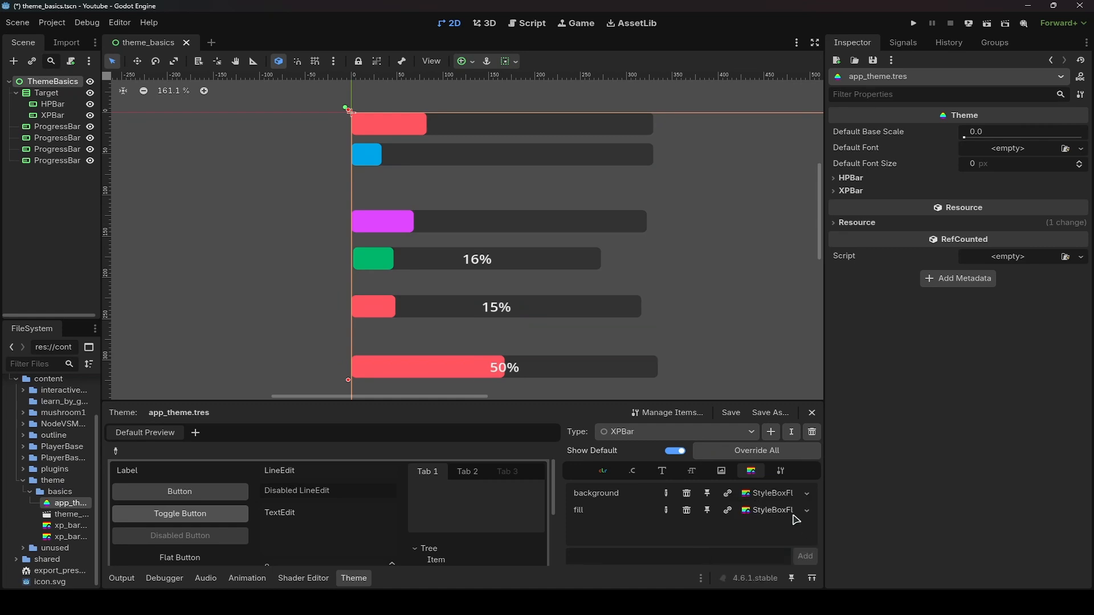
# - Set the XPBar background stylebox's BG color by sampling a bar's dark track in the canvas
pyautogui.click(769, 493)
pyautogui.click(980, 211)
pyautogui.click(930, 365)
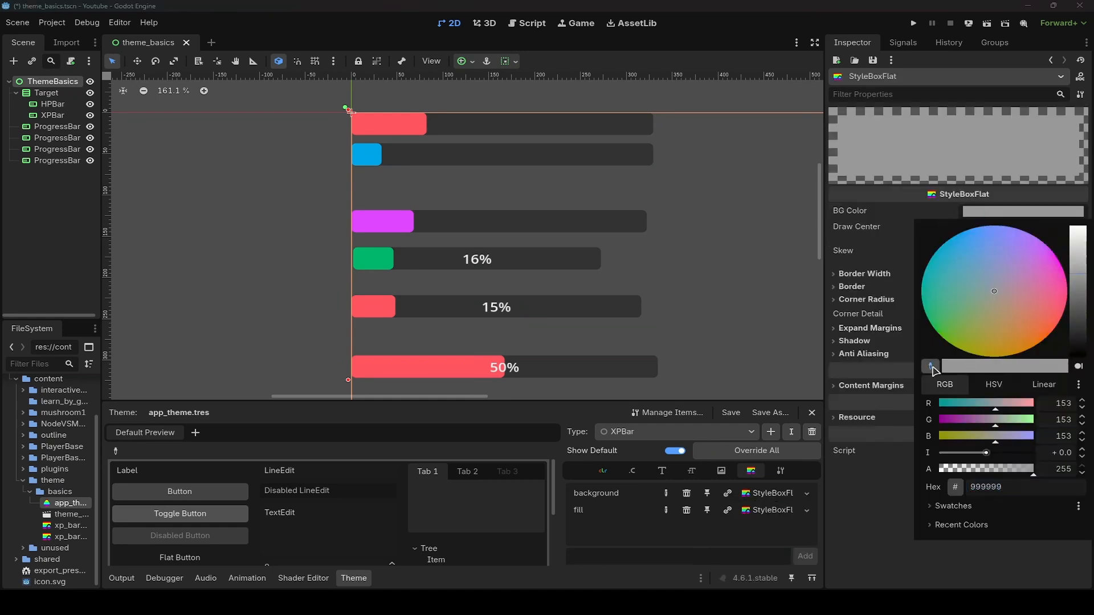
pyautogui.click(591, 225)
# - Set the XPBar fill stylebox's BG color by sampling the blue bar's fill, then save
pyautogui.click(746, 513)
pyautogui.click(757, 511)
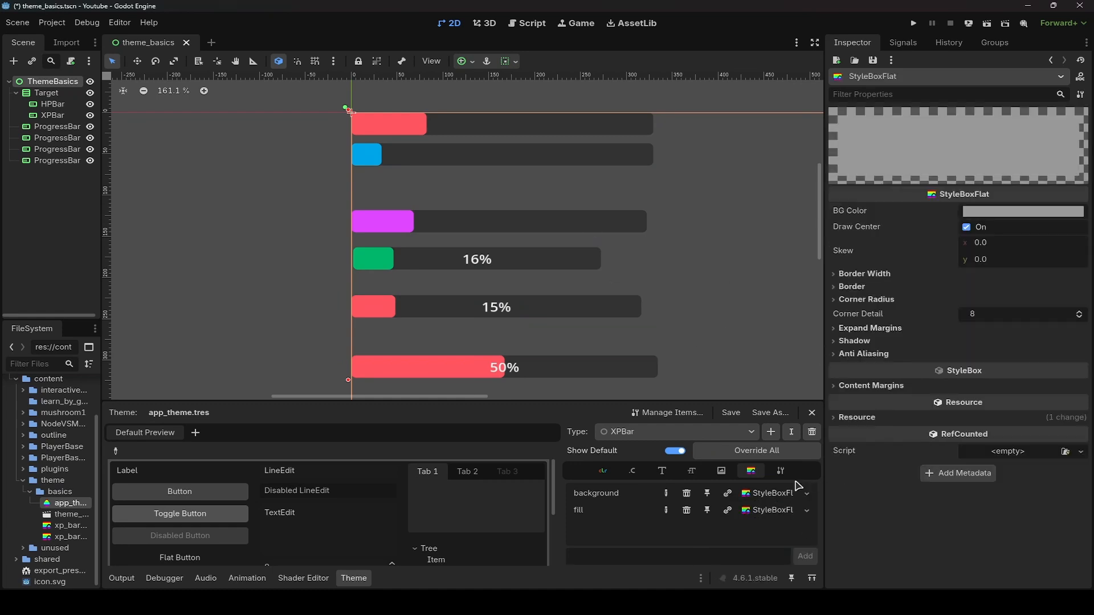
pyautogui.click(1007, 219)
pyautogui.click(930, 366)
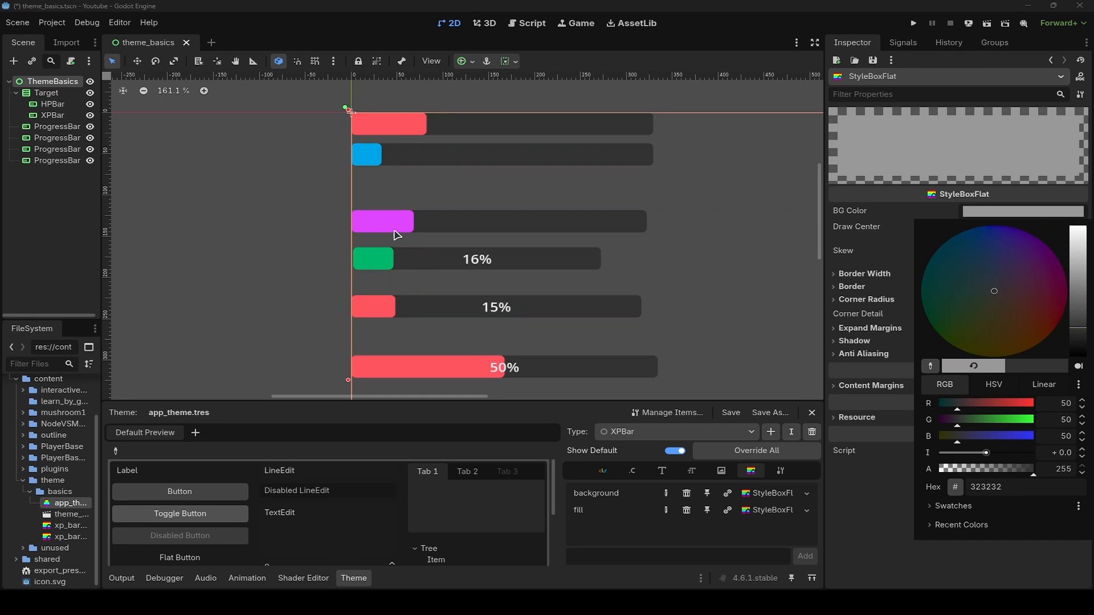
pyautogui.click(367, 155)
pyautogui.click(725, 278)
pyautogui.hotkey('ctrl', 's')
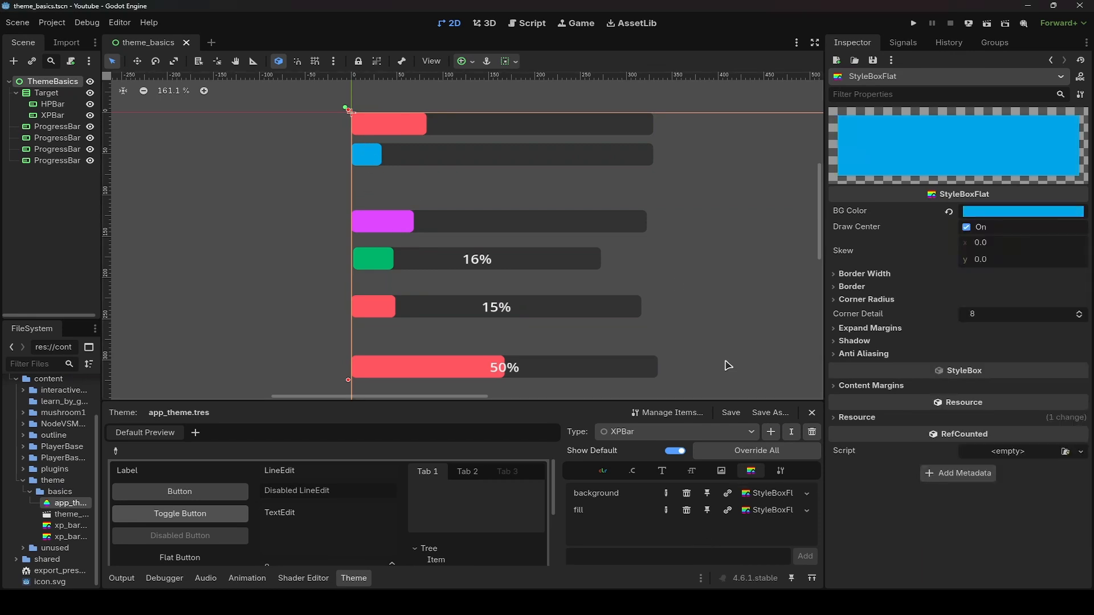
# - Select the new ProgressBar and change its type variation to XPBar
pyautogui.scroll(-3, 661, 334)
pyautogui.moveTo(661, 334); pyautogui.dragTo(632, 300, button='middle')
pyautogui.click(530, 308)
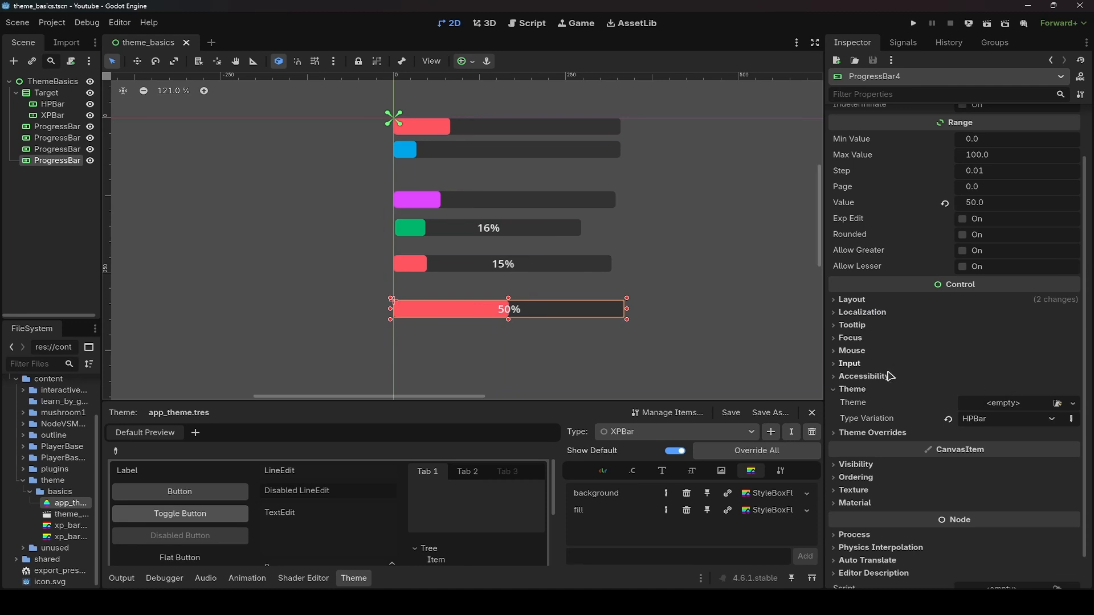
pyautogui.click(1026, 421)
pyautogui.click(1005, 464)
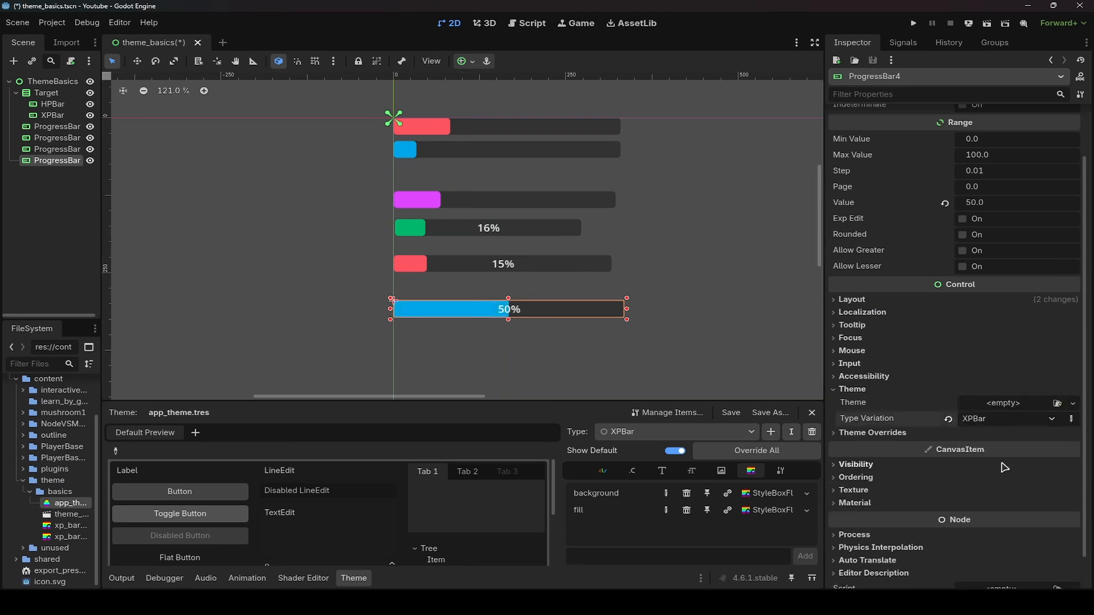
# - Toggle the new ProgressBar's type variation between HPBar and XPBar to compare them
pyautogui.click(994, 418)
pyautogui.click(992, 452)
pyautogui.click(993, 420)
pyautogui.click(992, 463)
pyautogui.click(987, 421)
pyautogui.click(992, 451)
pyautogui.click(992, 420)
pyautogui.click(994, 463)
pyautogui.click(994, 421)
pyautogui.click(993, 451)
pyautogui.click(993, 421)
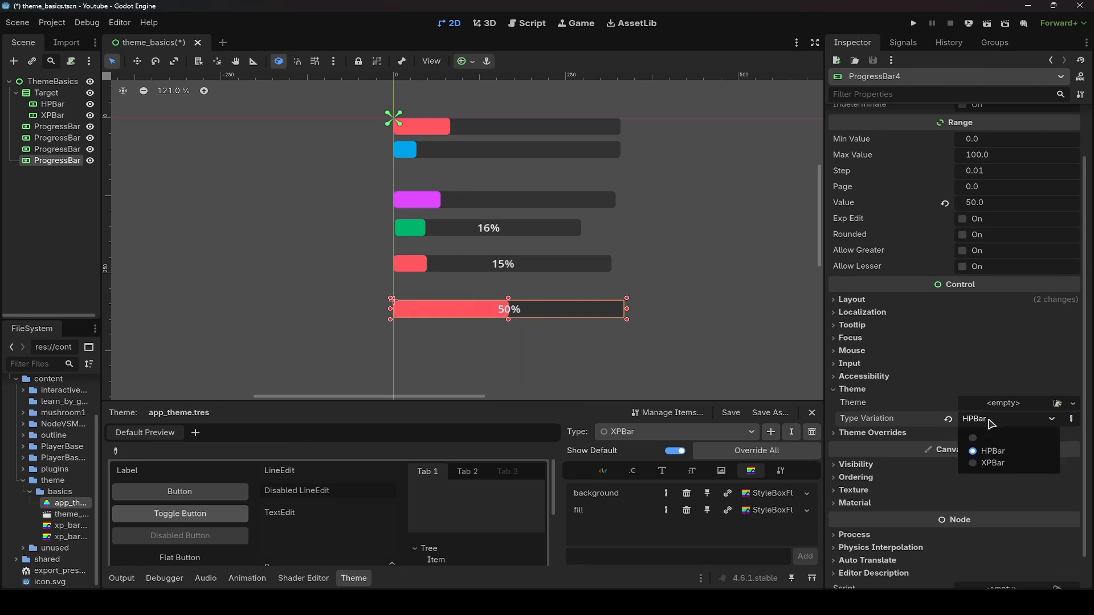
pyautogui.click(993, 451)
pyautogui.click(993, 421)
pyautogui.click(994, 463)
# - Scroll through the theme editor's preview controls
pyautogui.click(737, 322)
pyautogui.scroll(2, 650, 264)
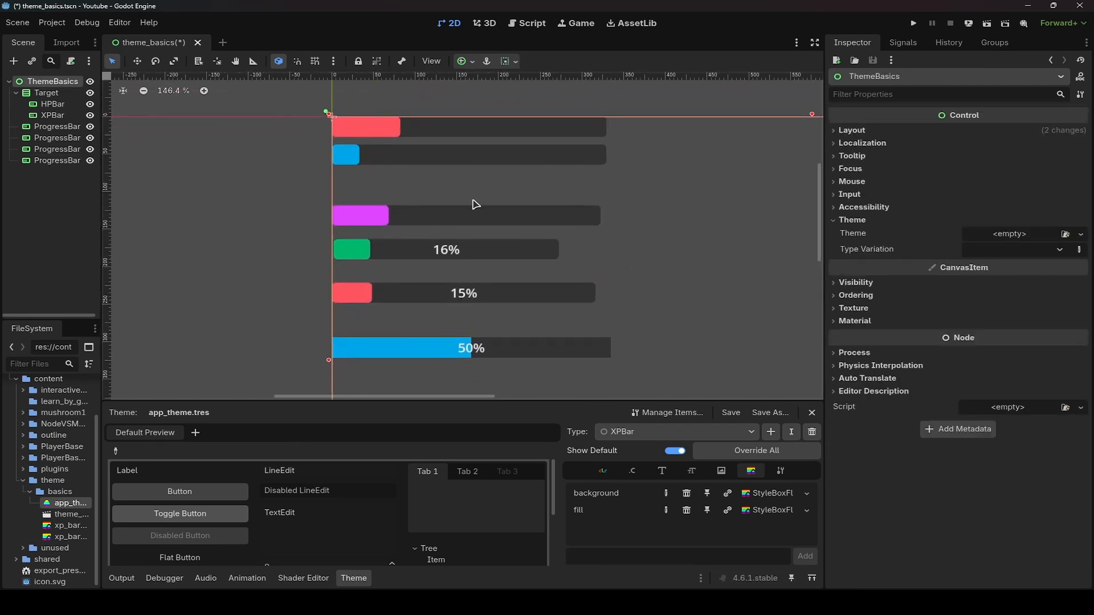
pyautogui.scroll(-5, 481, 507)
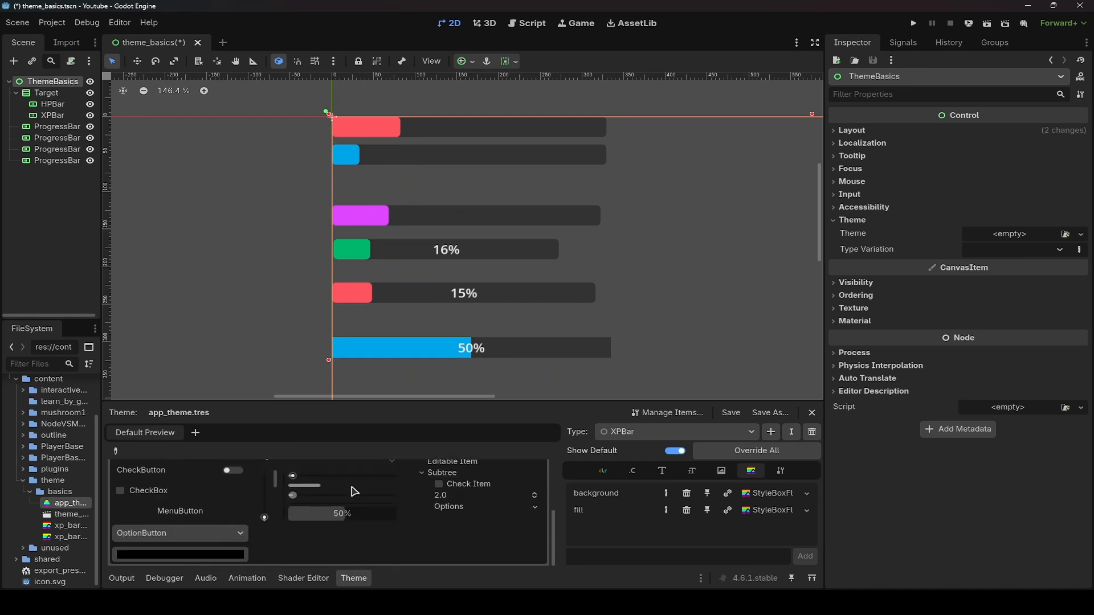
pyautogui.scroll(5, 342, 509)
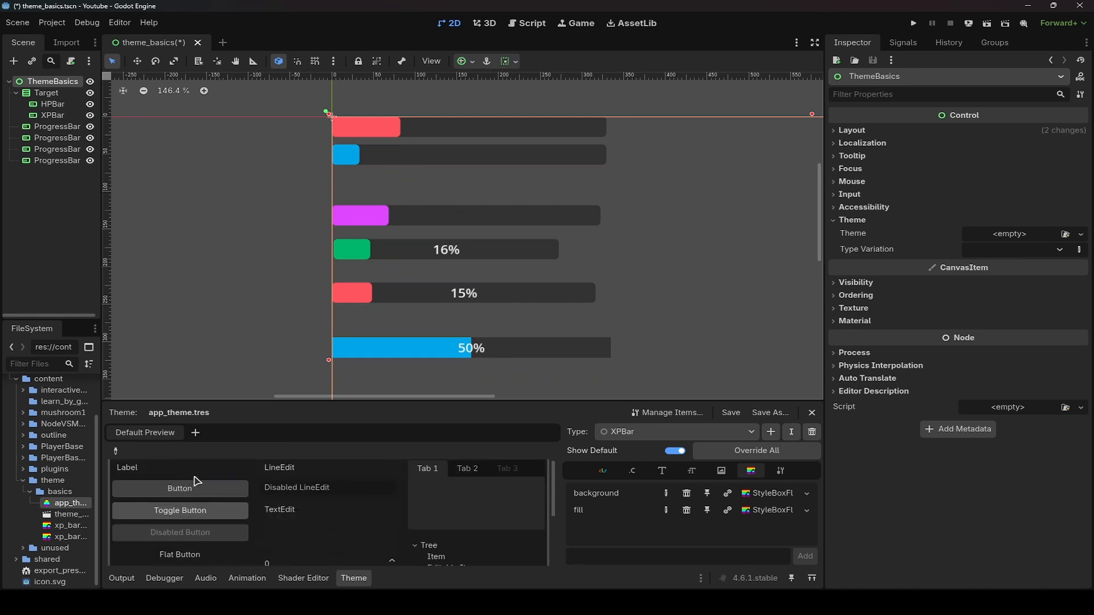
pyautogui.scroll(-3, 351, 490)
pyautogui.scroll(2, 350, 490)
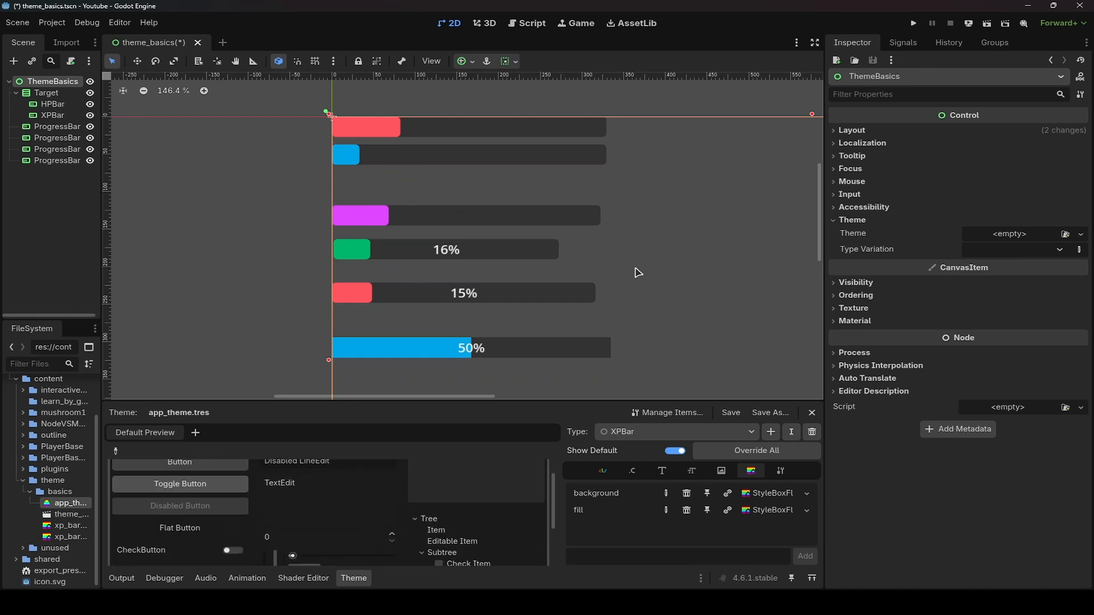
pyautogui.scroll(2, 471, 500)
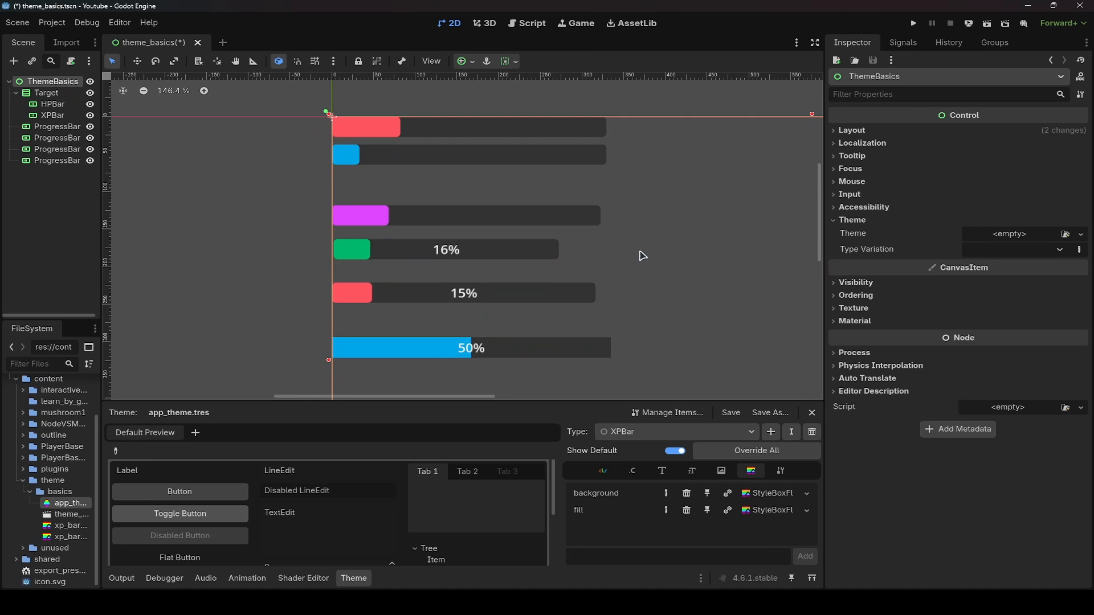